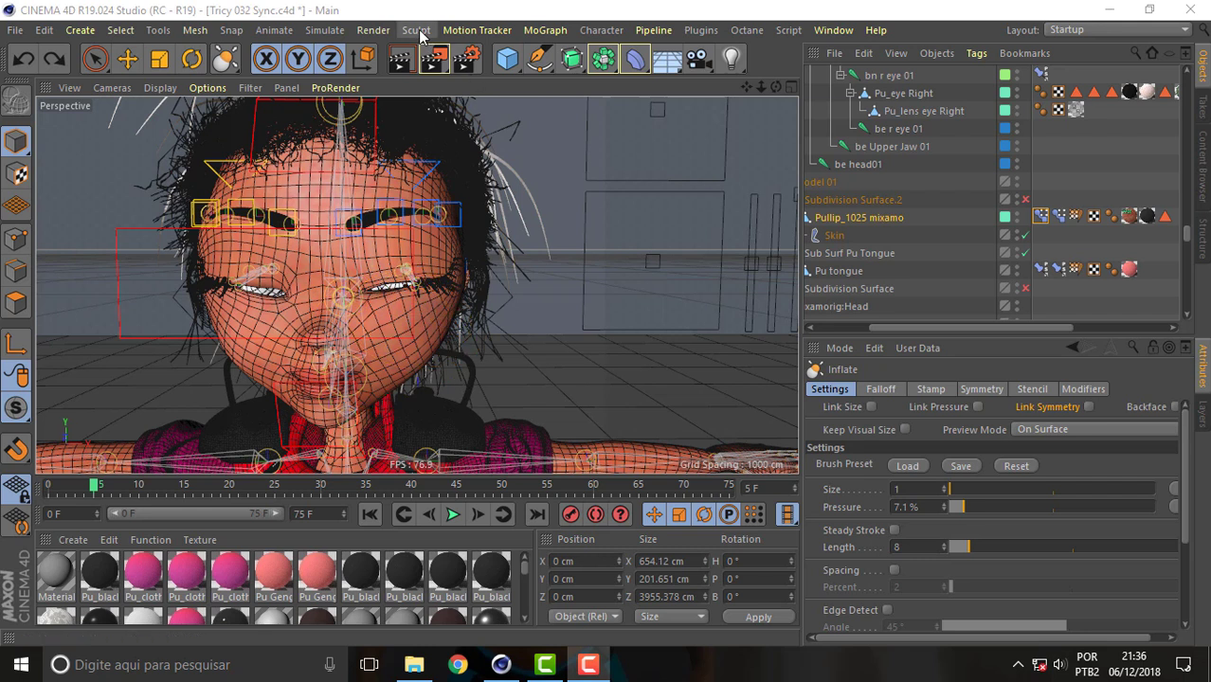
# Step: Show the Pose Morph Eyes tag's poses (Base Pose, Pose.0, Closed, l upper lid) and orbit around the head
pyautogui.click(1041, 217)
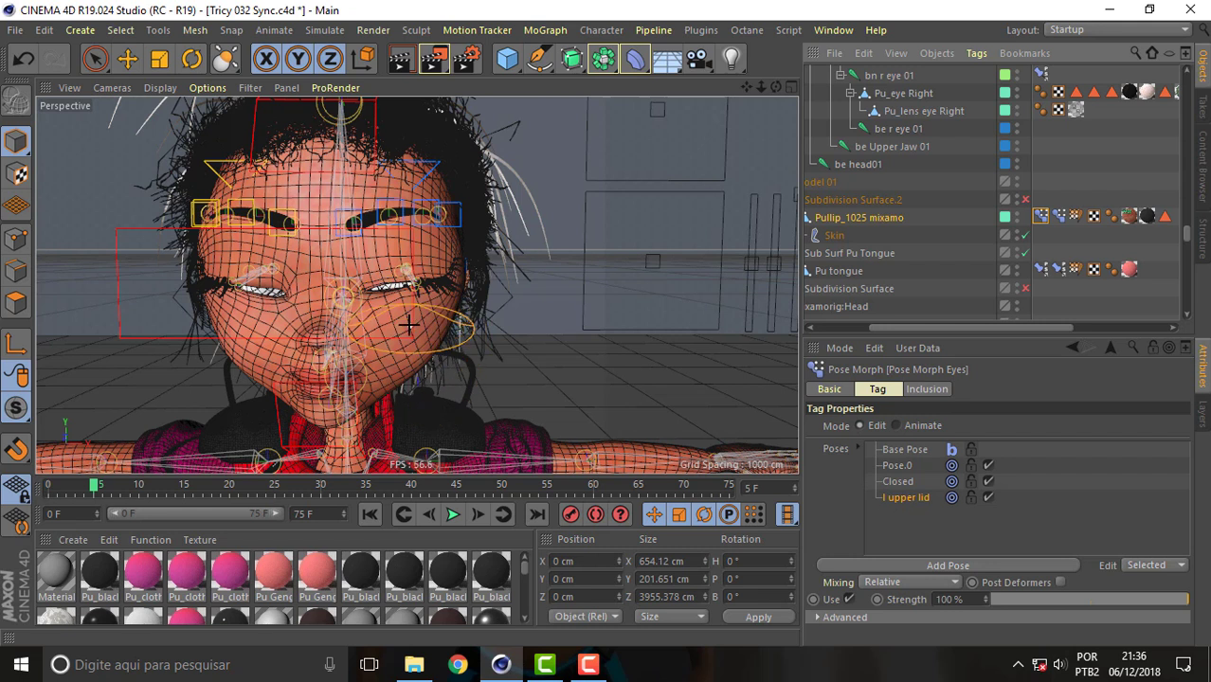
pyautogui.click(416, 30)
pyautogui.moveTo(438, 116)
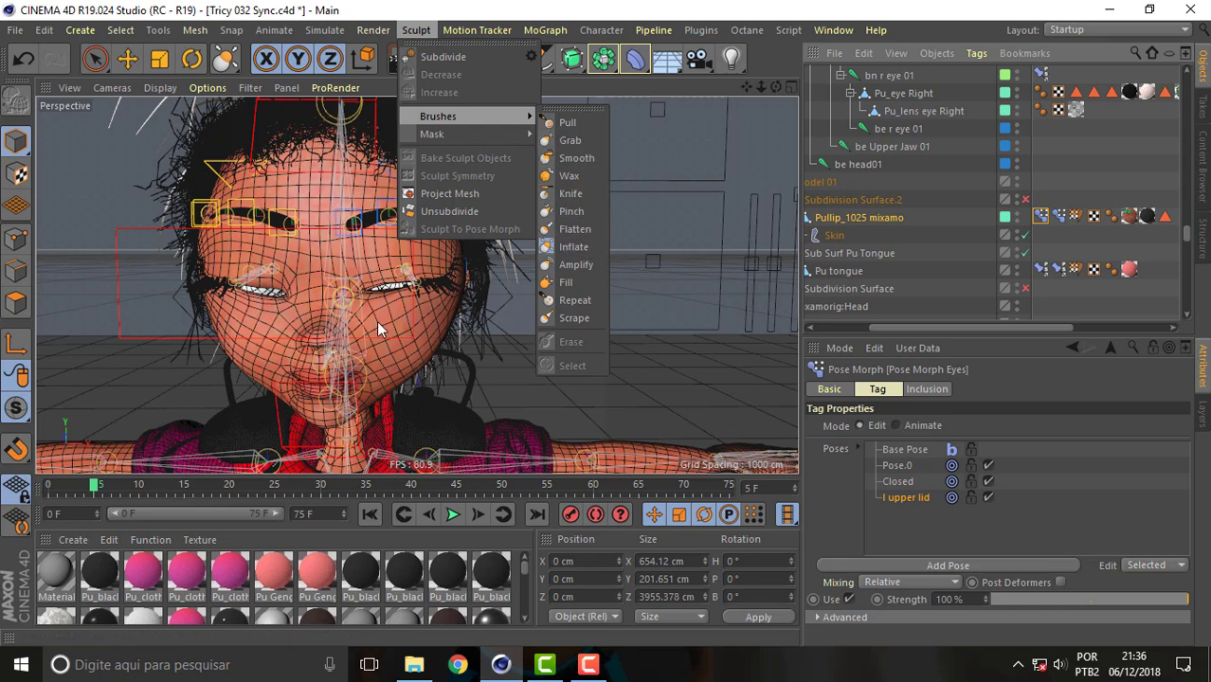
pyautogui.moveTo(653, 31)
pyautogui.click(612, 214)
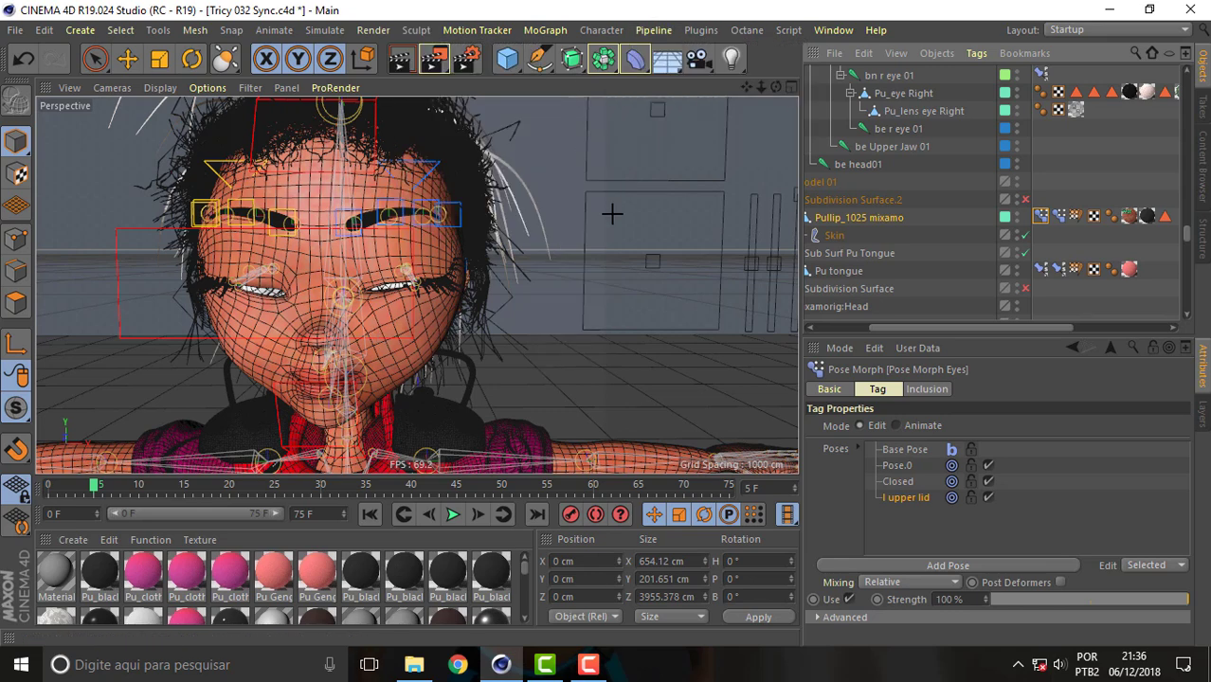
pyautogui.moveTo(775, 87); pyautogui.dragTo(417, 285)
# Step: Lower the l upper lid eyelid points to Y 71.607 cm with soft-selection Move, then return to Model mode
pyautogui.click(17, 242)
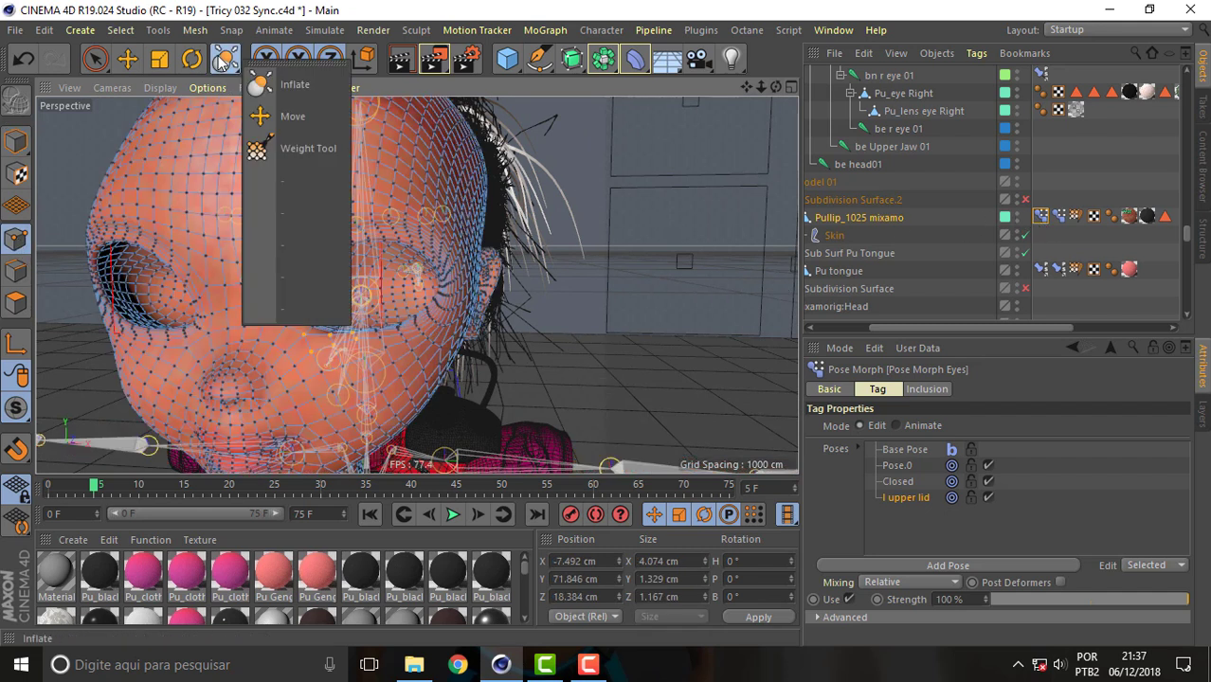
pyautogui.moveTo(225, 60); pyautogui.dragTo(294, 148)
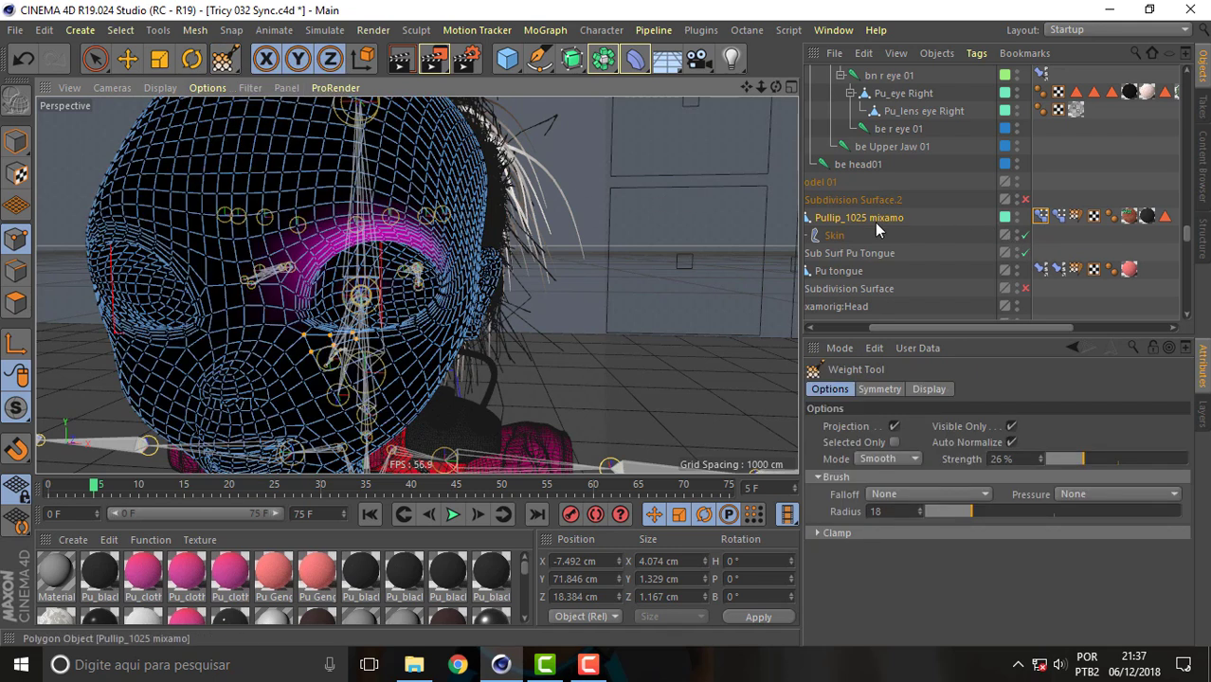
pyautogui.click(1041, 217)
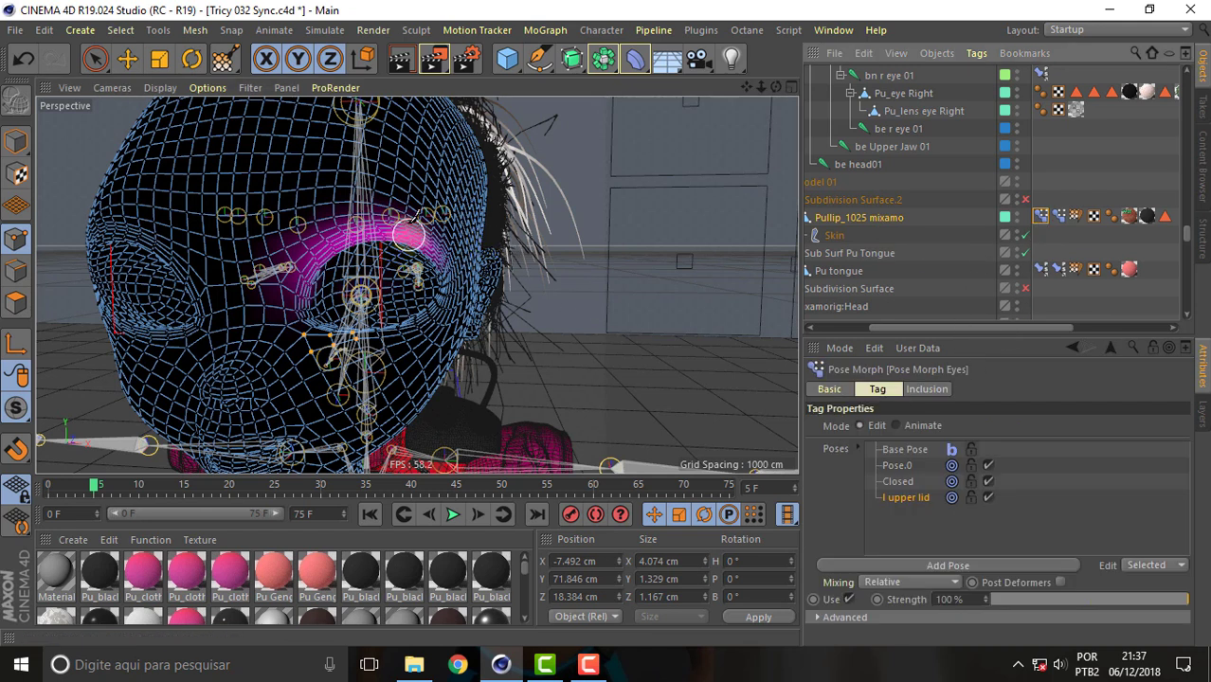
pyautogui.click(127, 59)
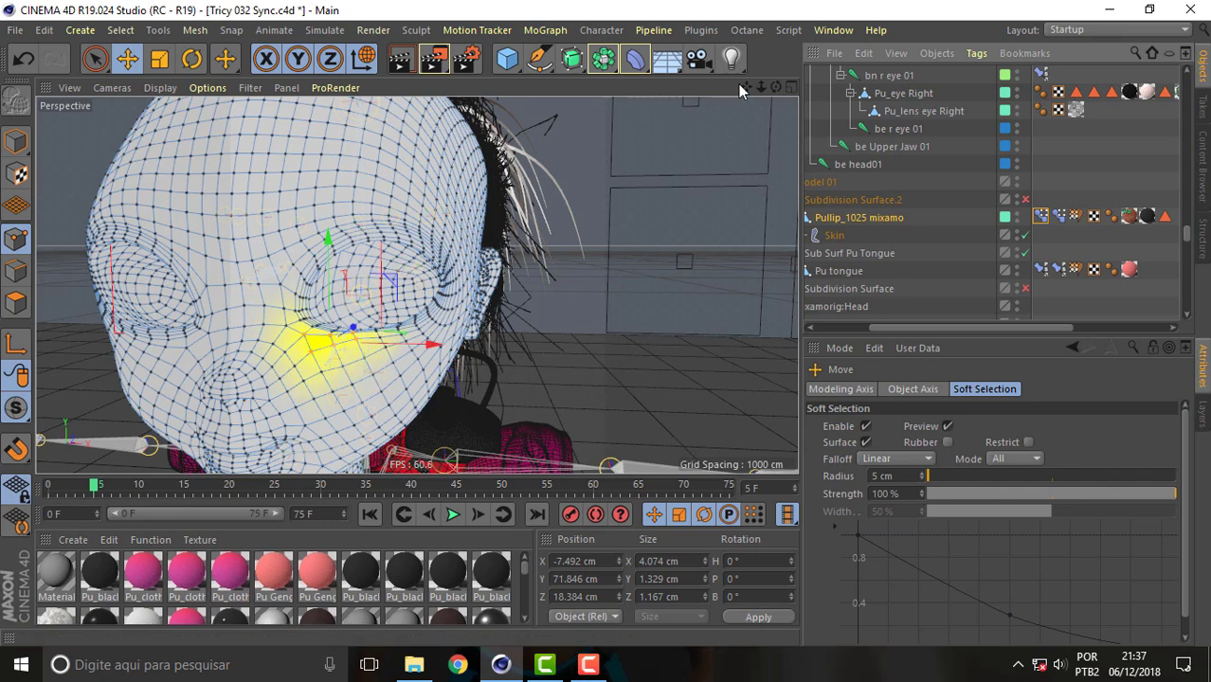
pyautogui.moveTo(762, 86); pyautogui.dragTo(787, 89)
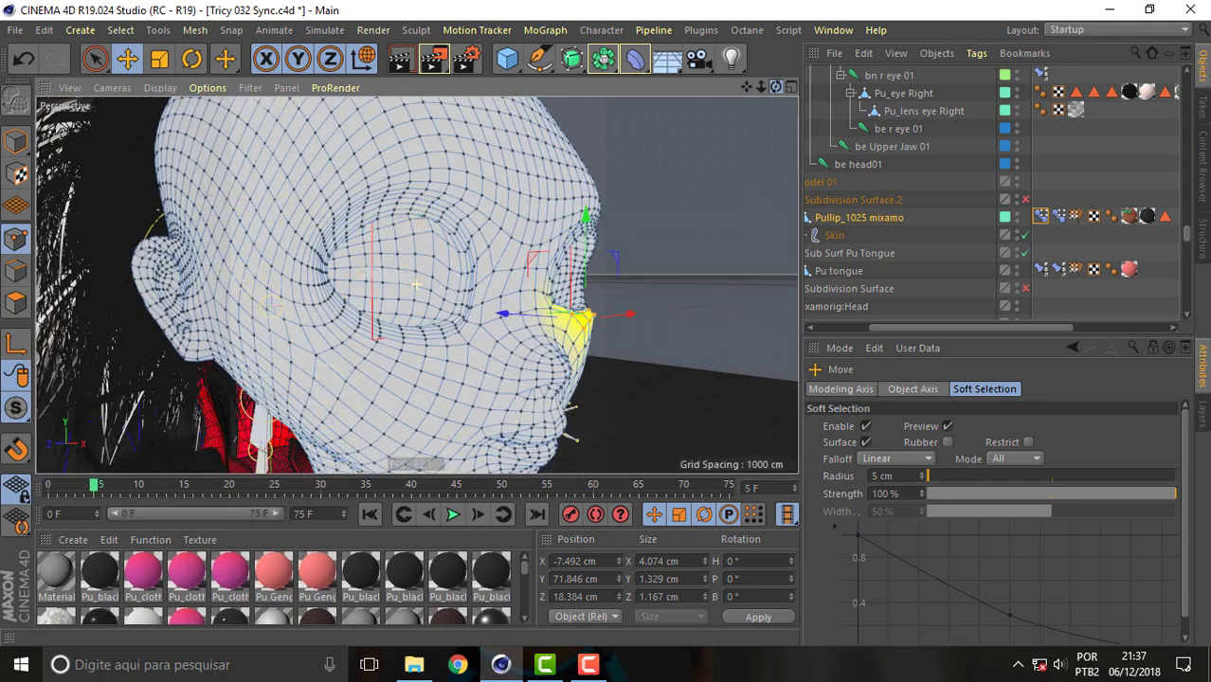
pyautogui.moveTo(584, 237); pyautogui.dragTo(584, 239)
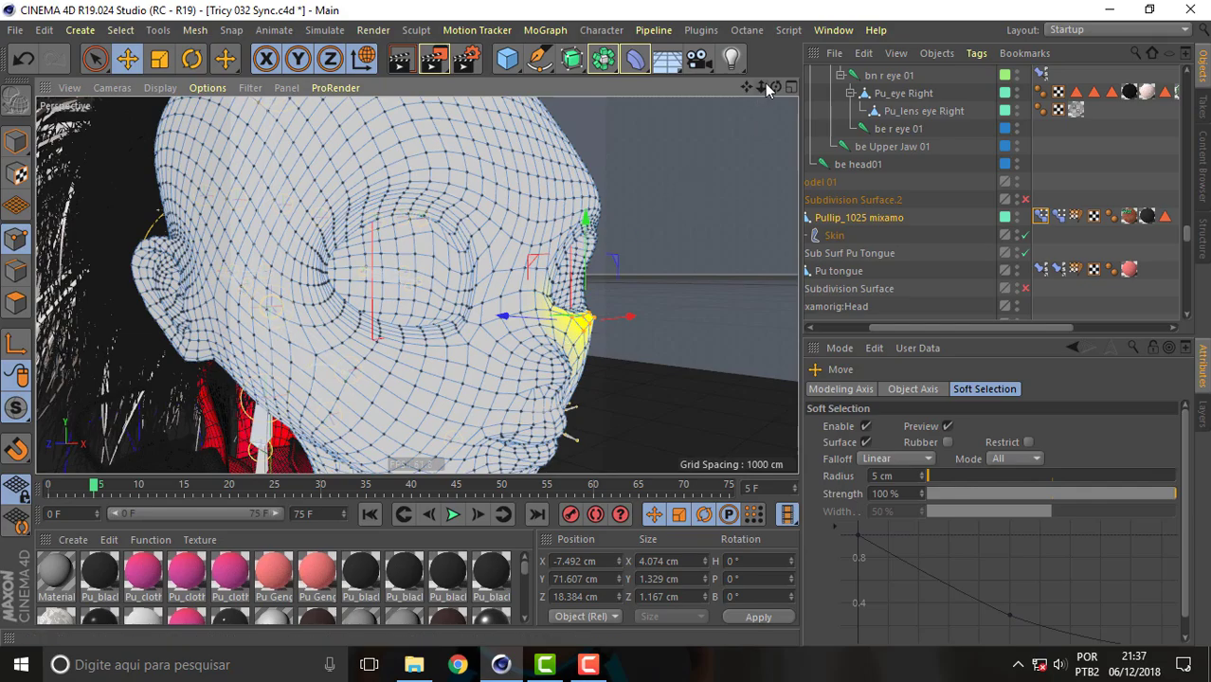
pyautogui.moveTo(761, 86)
pyautogui.mouseDown()
pyautogui.moveTo(787, 95)
pyautogui.moveTo(775, 114)
pyautogui.moveTo(778, 95)
pyautogui.moveTo(720, 91)
pyautogui.mouseUp()
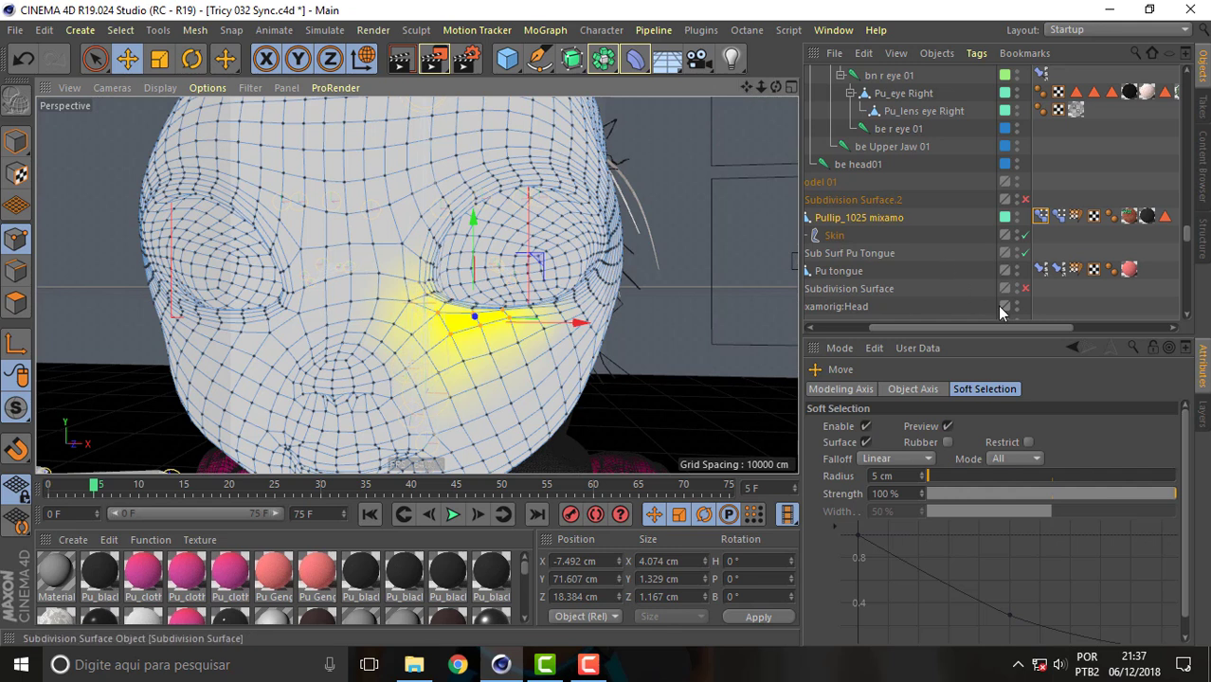
pyautogui.click(1041, 217)
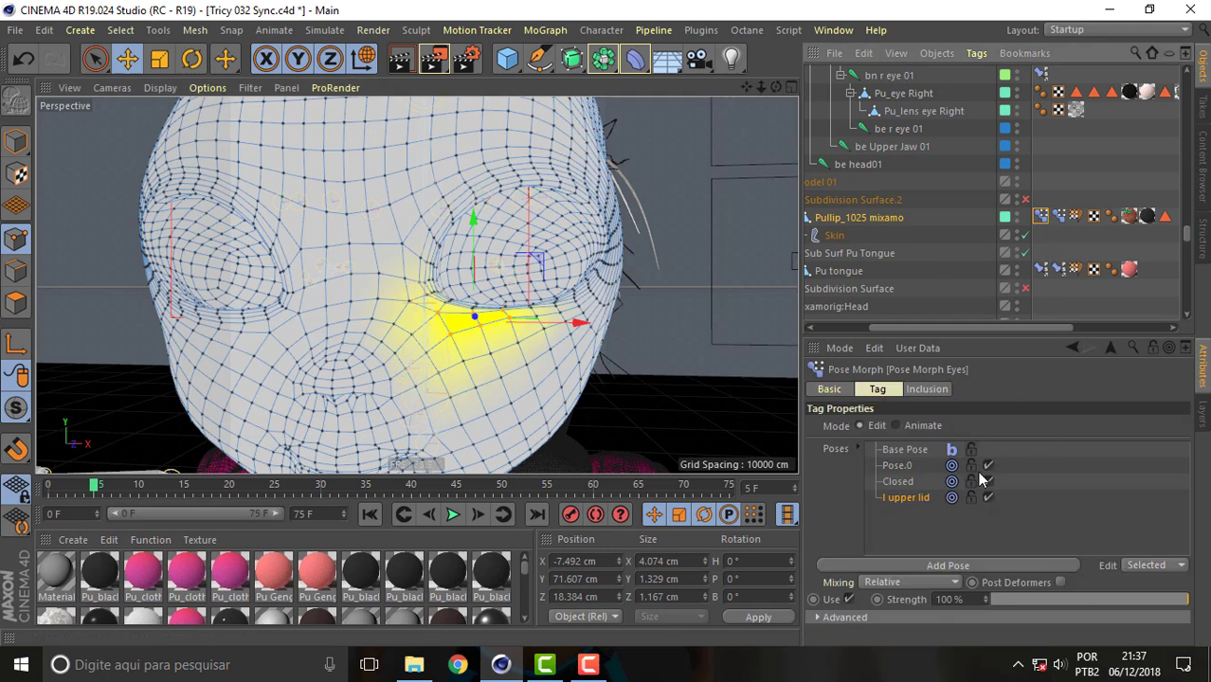
pyautogui.click(15, 142)
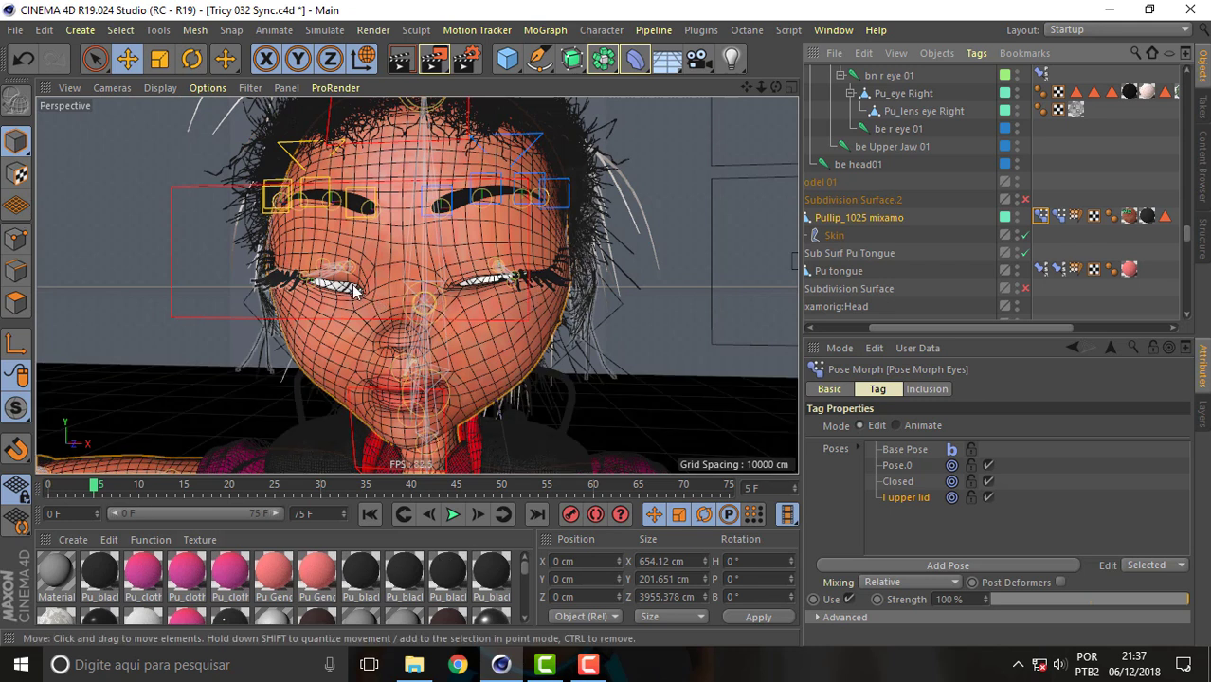
# Step: Duplicate the l upper lid pose and rename the copy 'r upper lid'
pyautogui.click(903, 497)
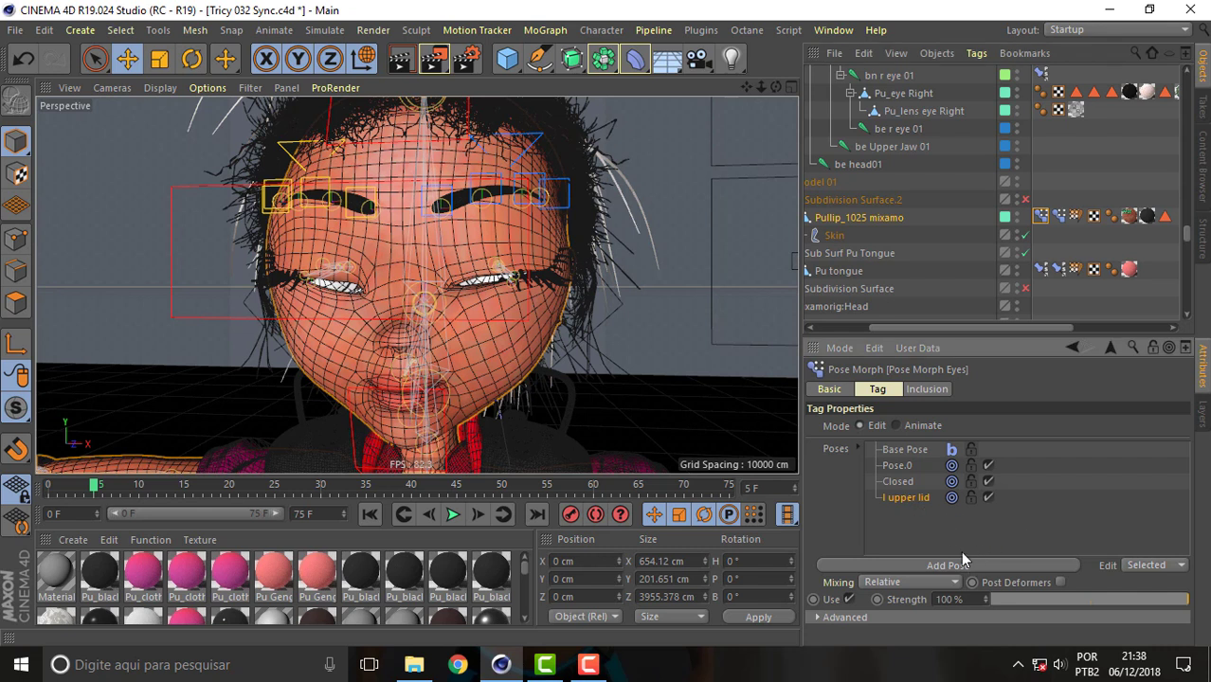
pyautogui.rightClick(897, 501)
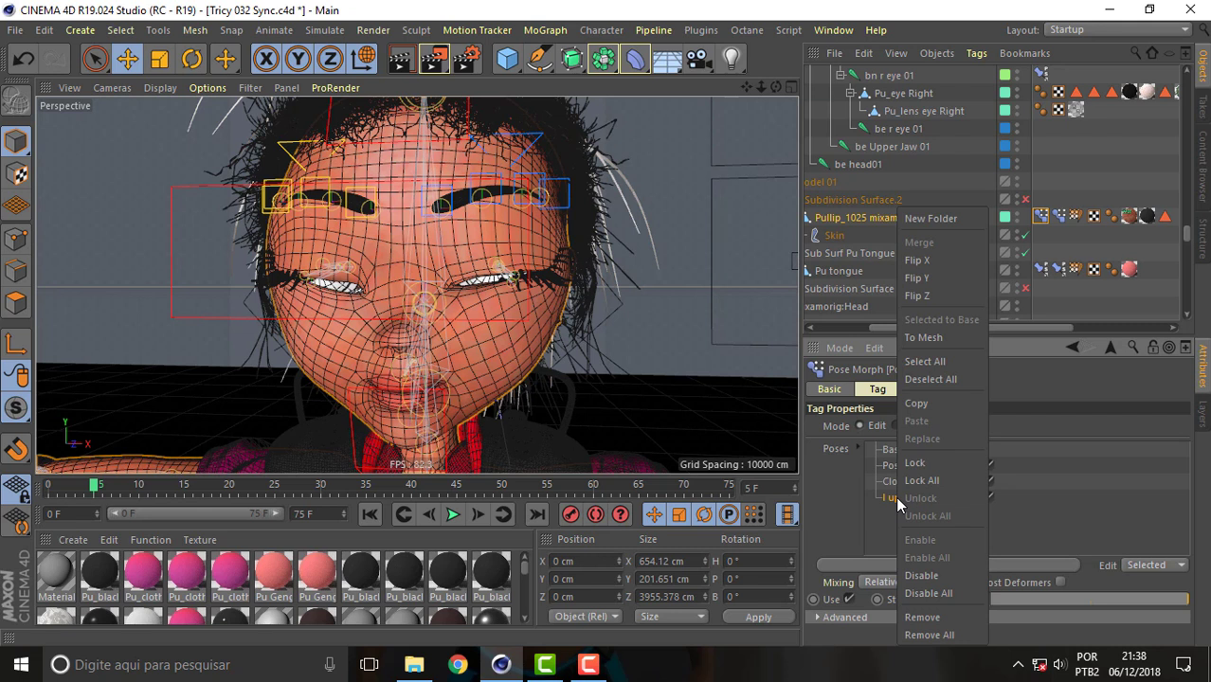
pyautogui.click(946, 405)
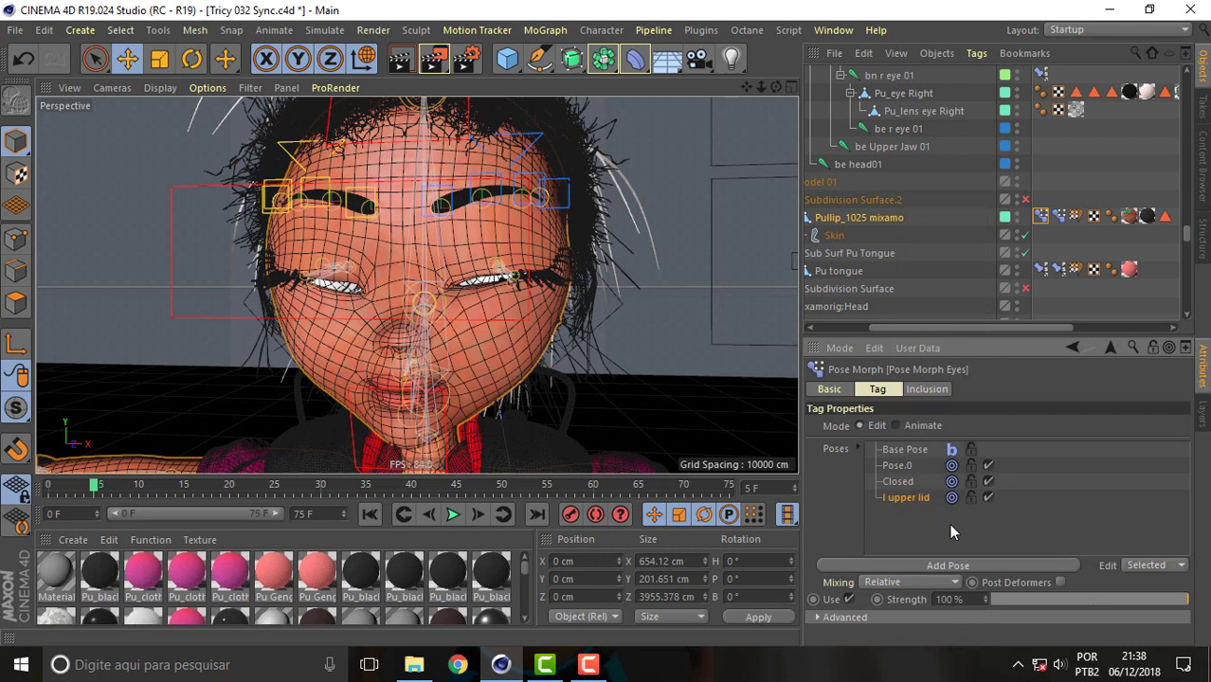
pyautogui.rightClick(901, 504)
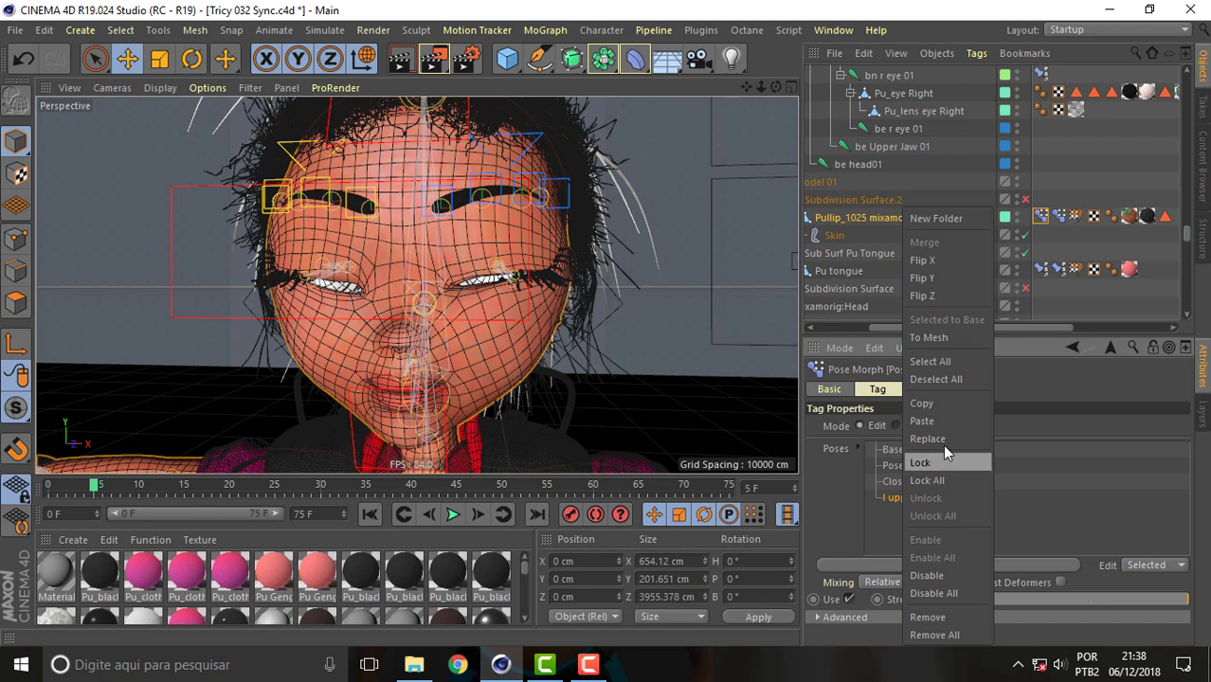
pyautogui.click(938, 420)
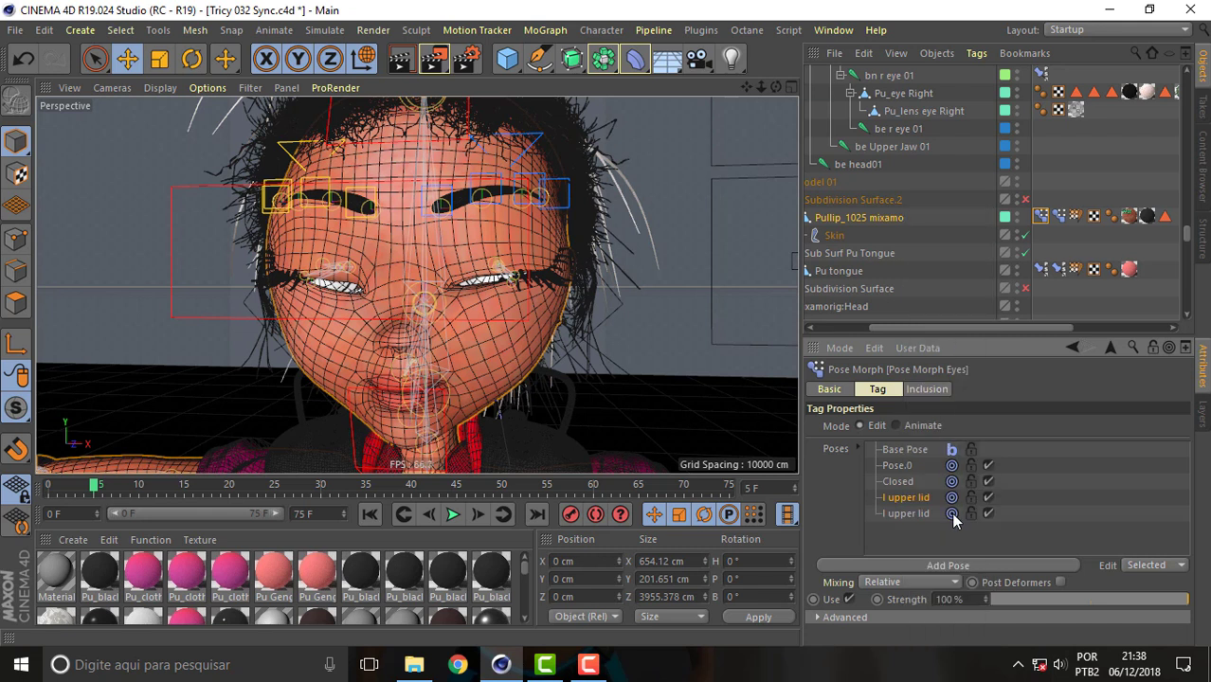
pyautogui.doubleClick(894, 513)
pyautogui.press('Delete')
pyautogui.press('Delete')
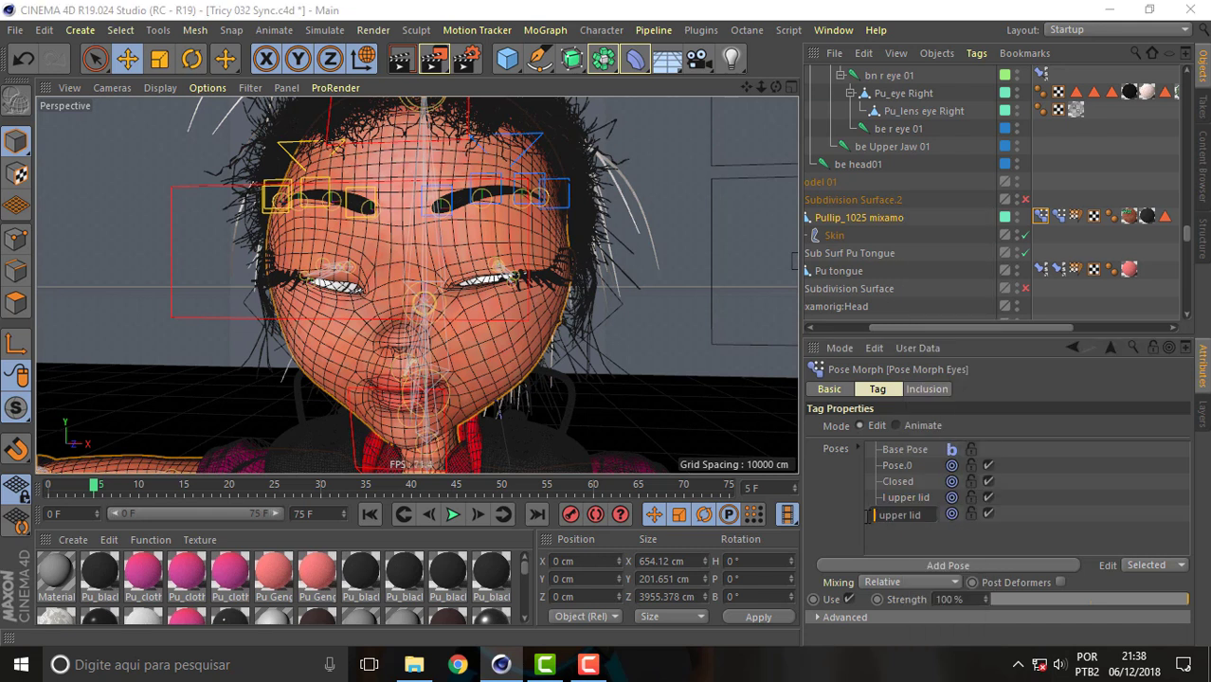
pyautogui.write('r')
pyautogui.press('Return')
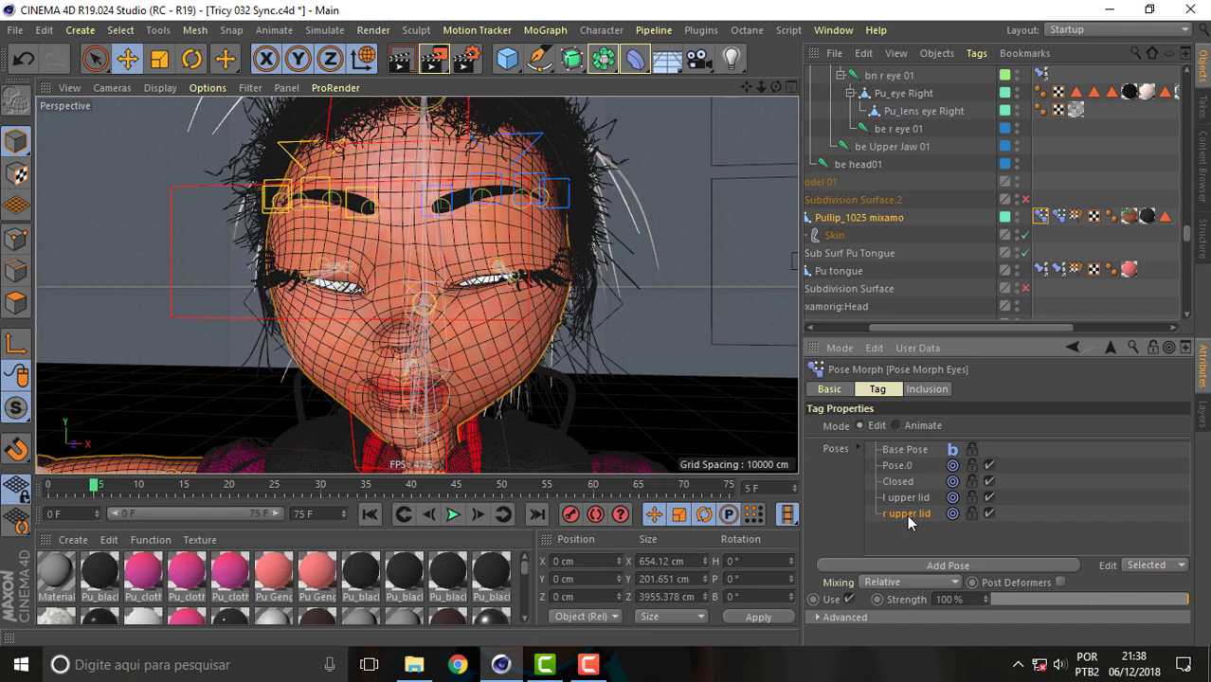
# Step: Flip the r upper lid pose across X and compare it with l upper lid
pyautogui.rightClick(905, 515)
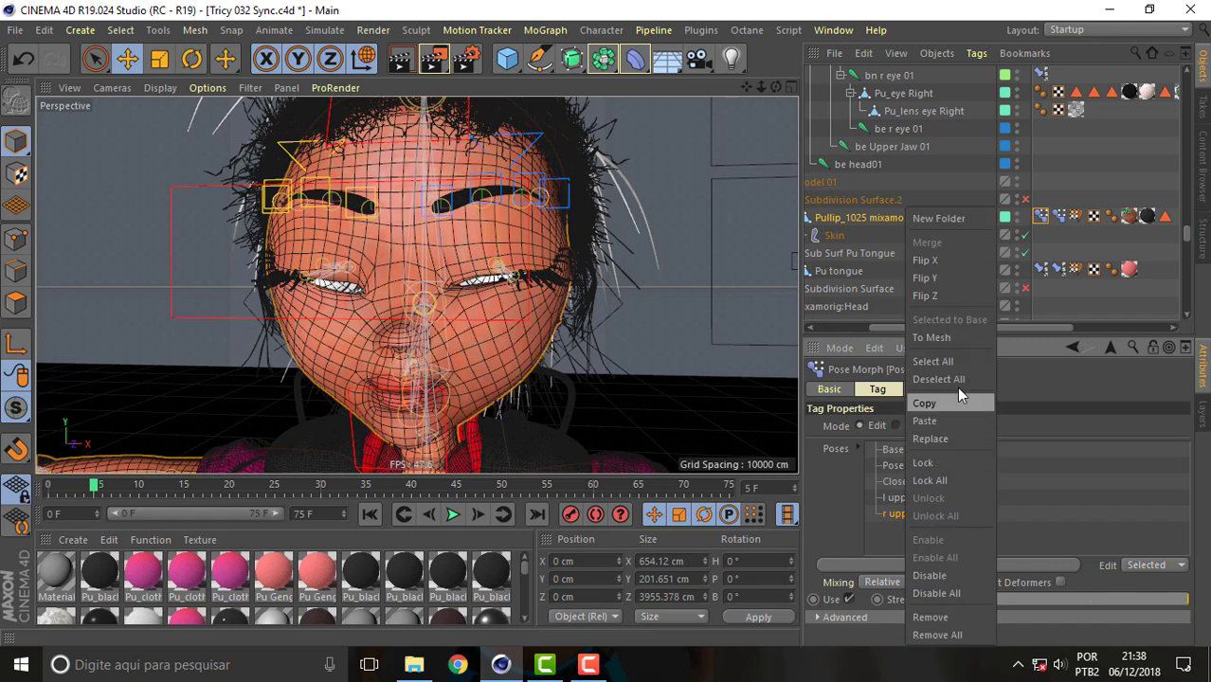
pyautogui.click(938, 260)
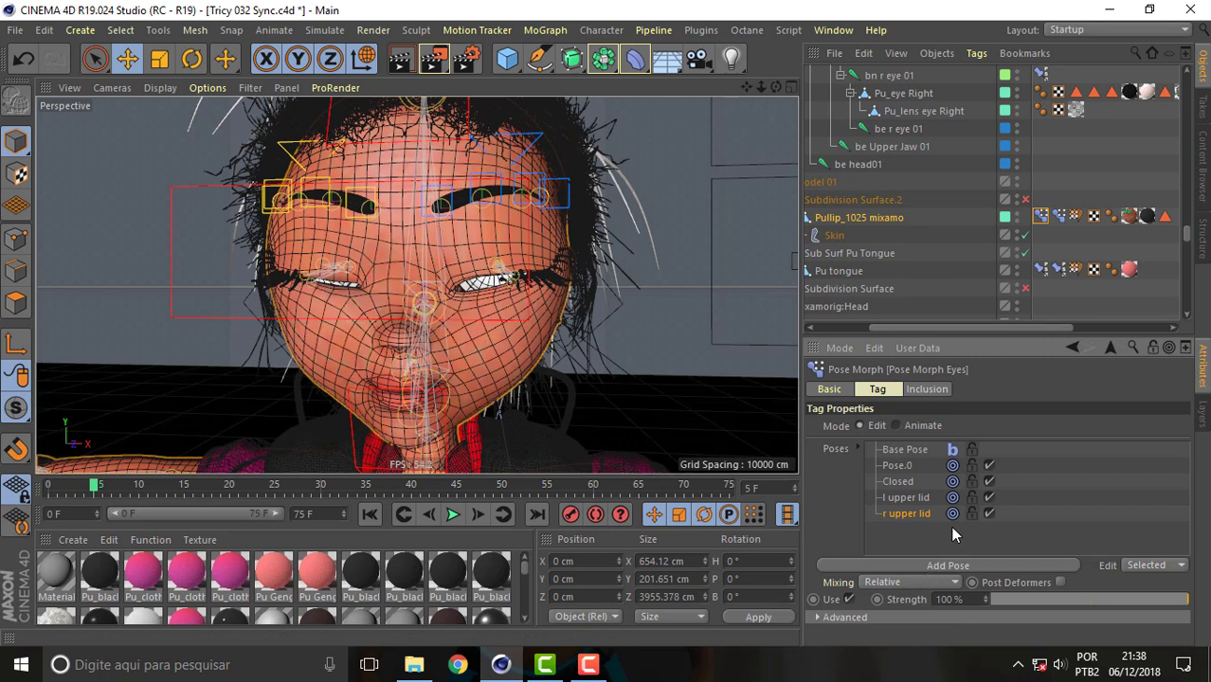
pyautogui.click(908, 496)
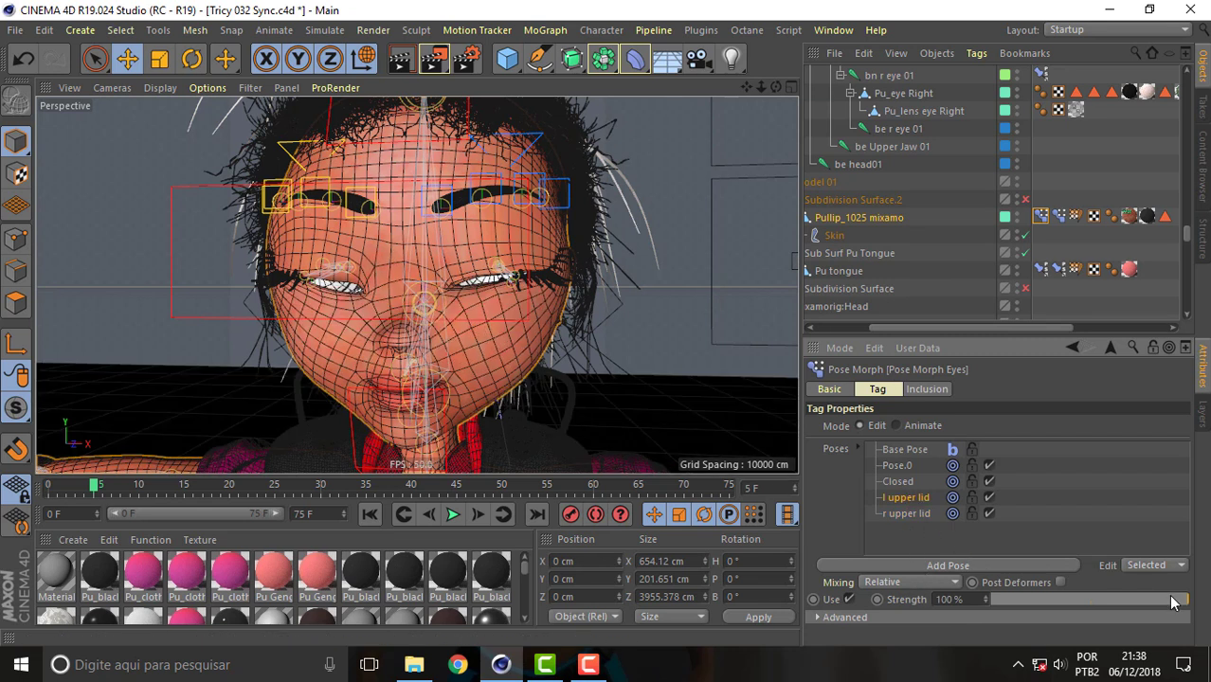
pyautogui.click(916, 516)
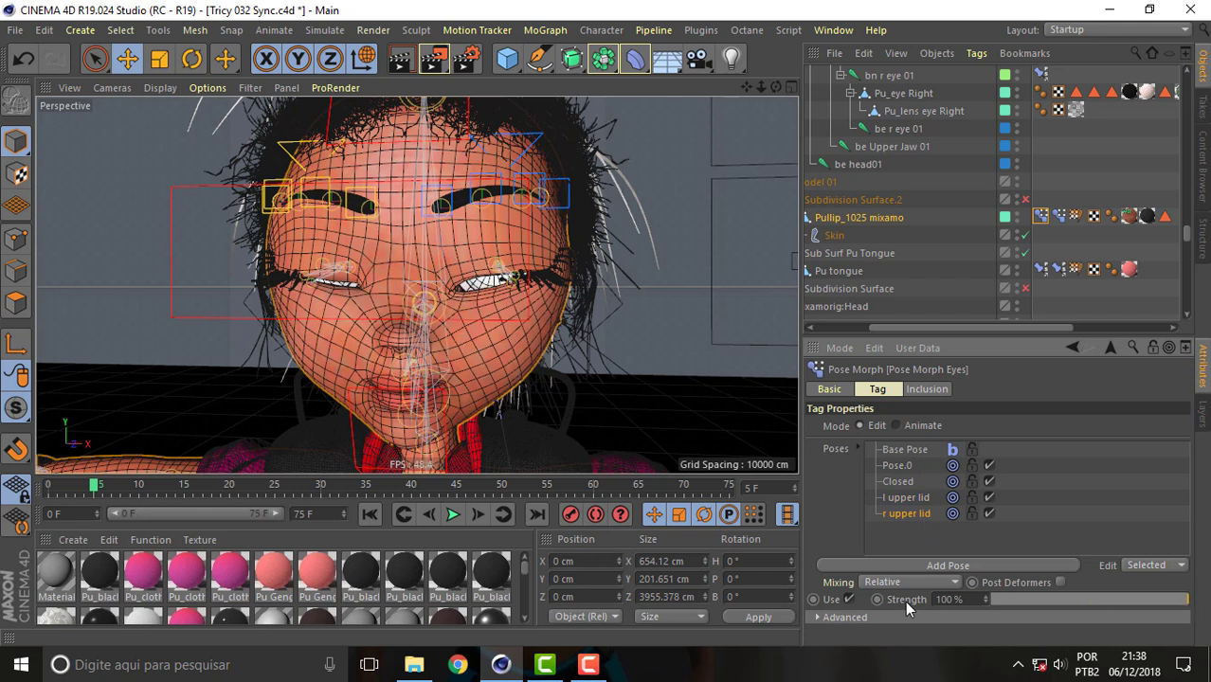
# Step: Test-blend the Closed and l upper lid poses with the Strength slider, leaving it at 0%
pyautogui.moveTo(1188, 603); pyautogui.dragTo(928, 603)
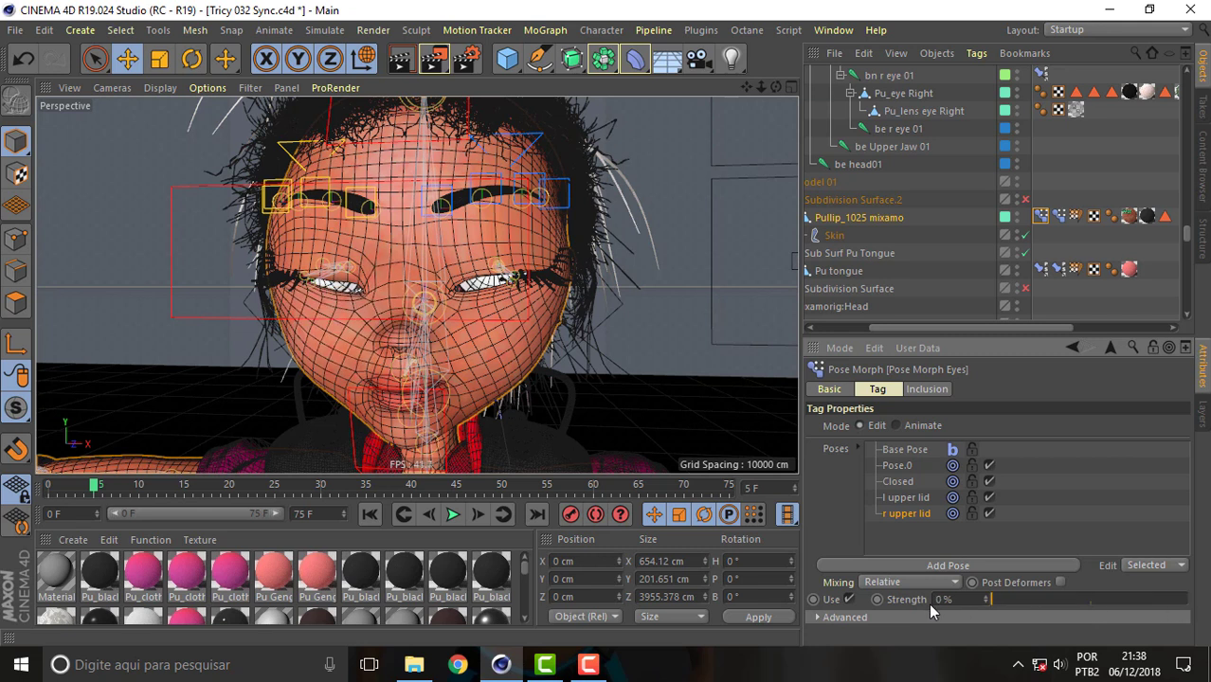
pyautogui.click(900, 485)
pyautogui.click(910, 498)
pyautogui.moveTo(1191, 607); pyautogui.dragTo(891, 606)
pyautogui.moveTo(995, 599)
pyautogui.mouseDown()
pyautogui.moveTo(1189, 601)
pyautogui.moveTo(791, 612)
pyautogui.mouseUp()
pyautogui.moveTo(992, 597)
pyautogui.mouseDown()
pyautogui.moveTo(1188, 599)
pyautogui.moveTo(932, 621)
pyautogui.mouseUp()
pyautogui.moveTo(1188, 235); pyautogui.dragTo(1189, 105)
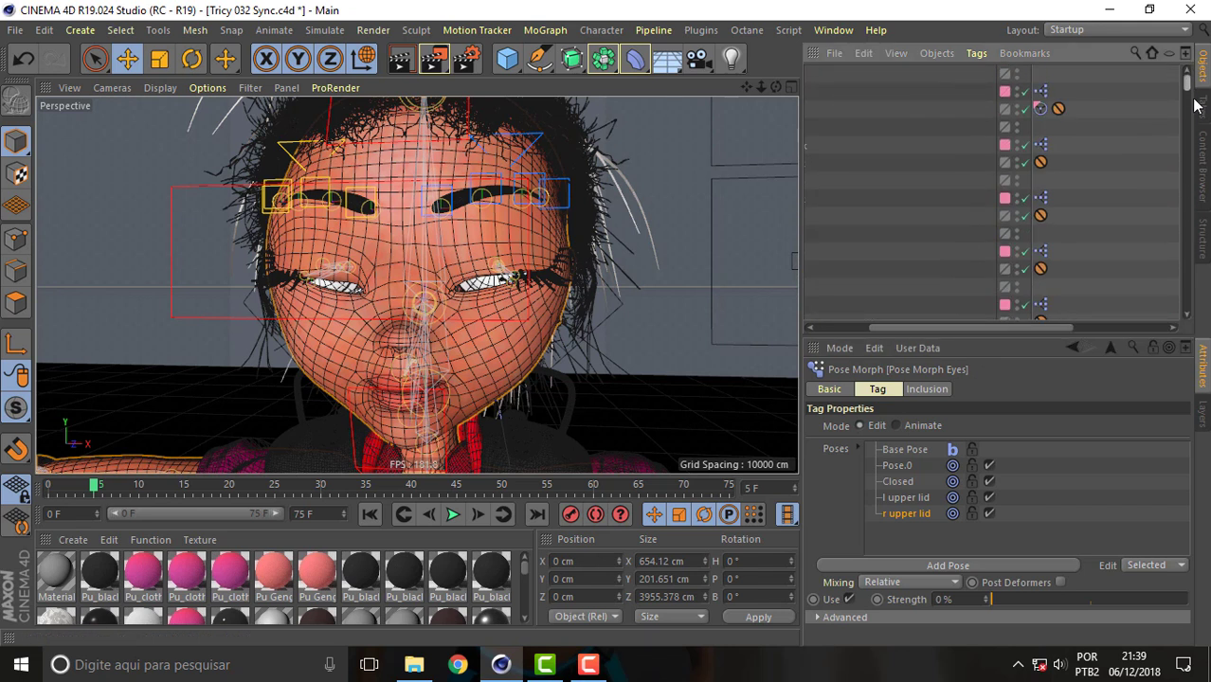
# Step: Zoom out to the head and sliders, select Ctrl L Blink, and open Frame L Blink's XPresso graph
pyautogui.hscroll(-3, 997, 329)
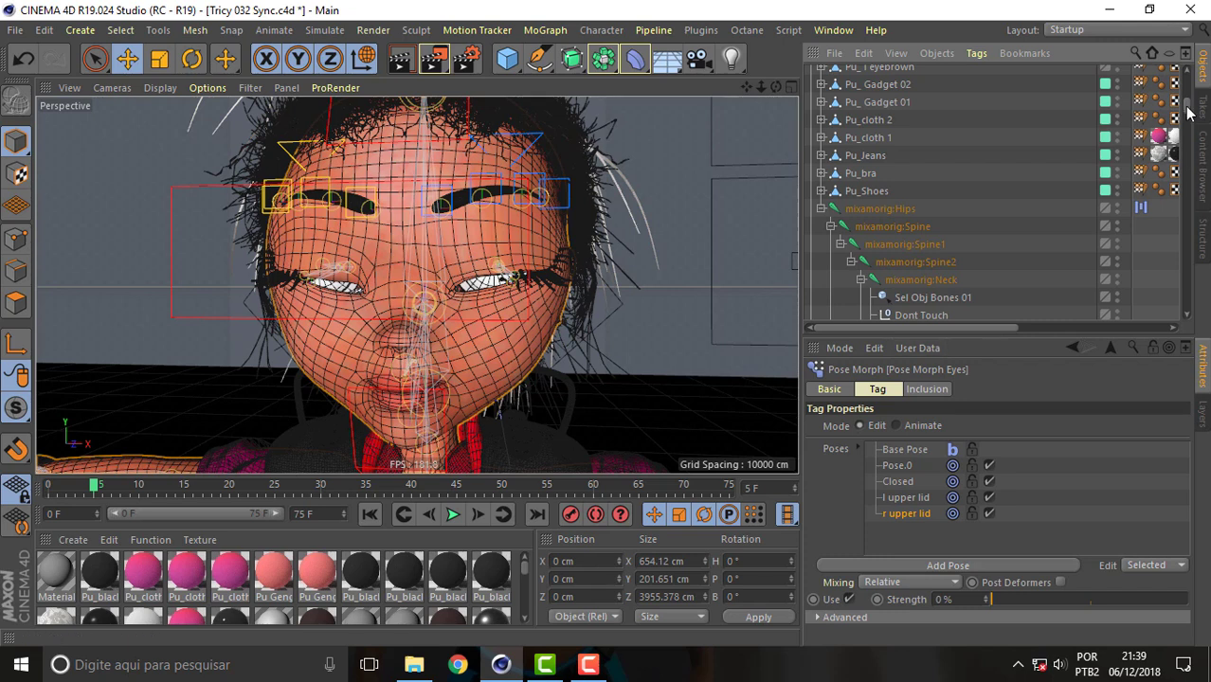
pyautogui.moveTo(1191, 112); pyautogui.dragTo(1191, 74)
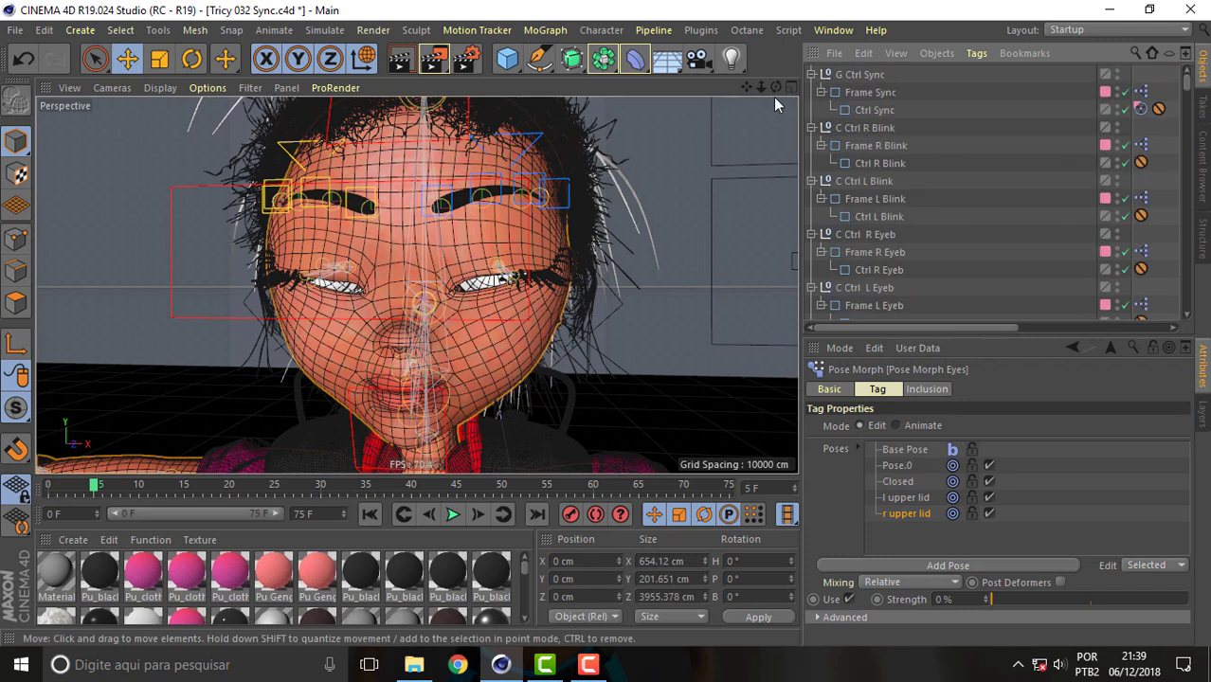
pyautogui.moveTo(758, 85)
pyautogui.mouseDown()
pyautogui.moveTo(721, 87)
pyautogui.moveTo(727, 189)
pyautogui.mouseUp()
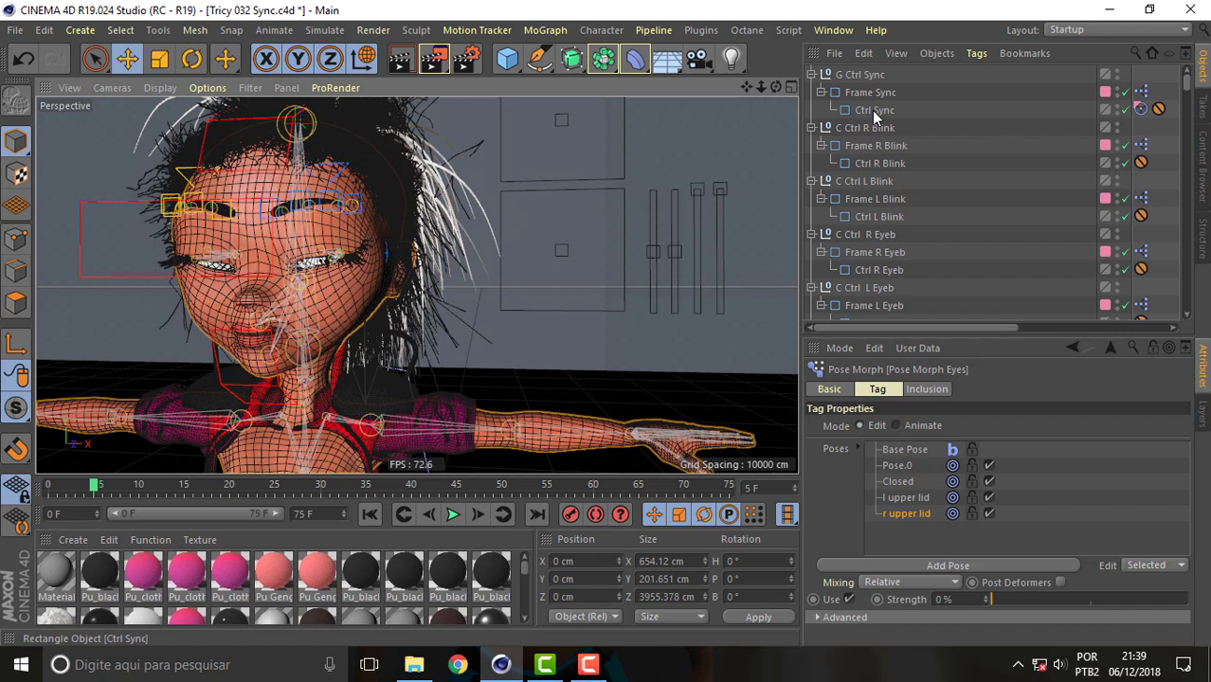
pyautogui.click(881, 217)
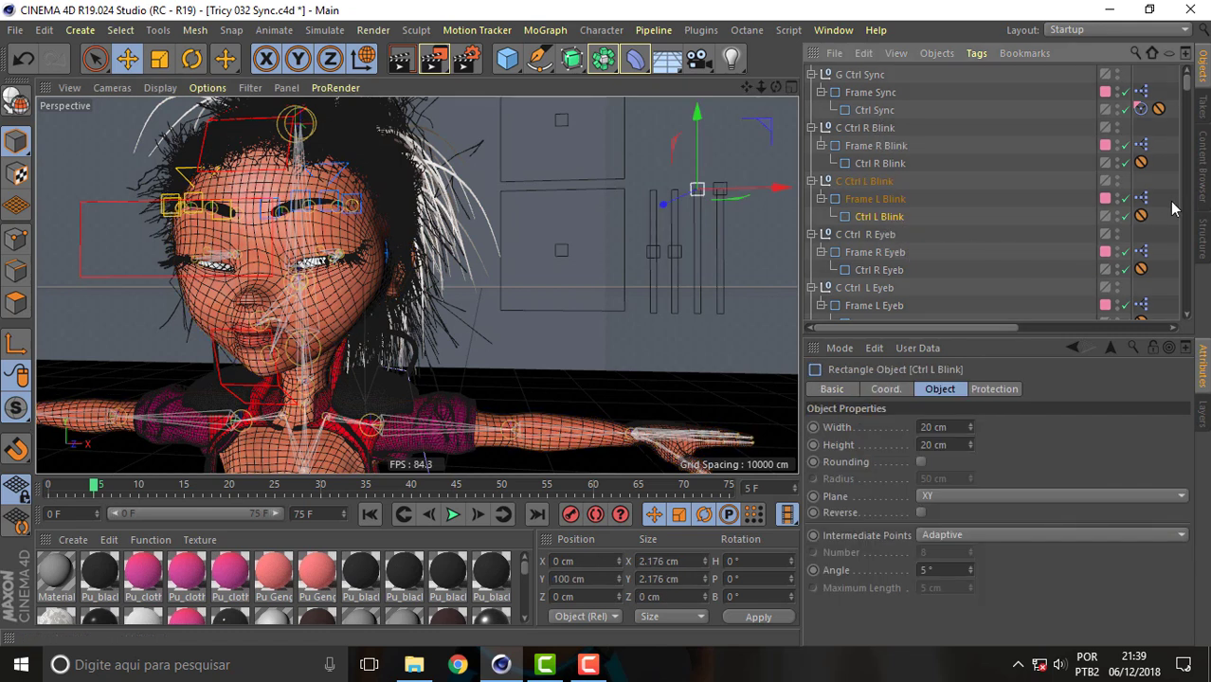
pyautogui.doubleClick(1141, 200)
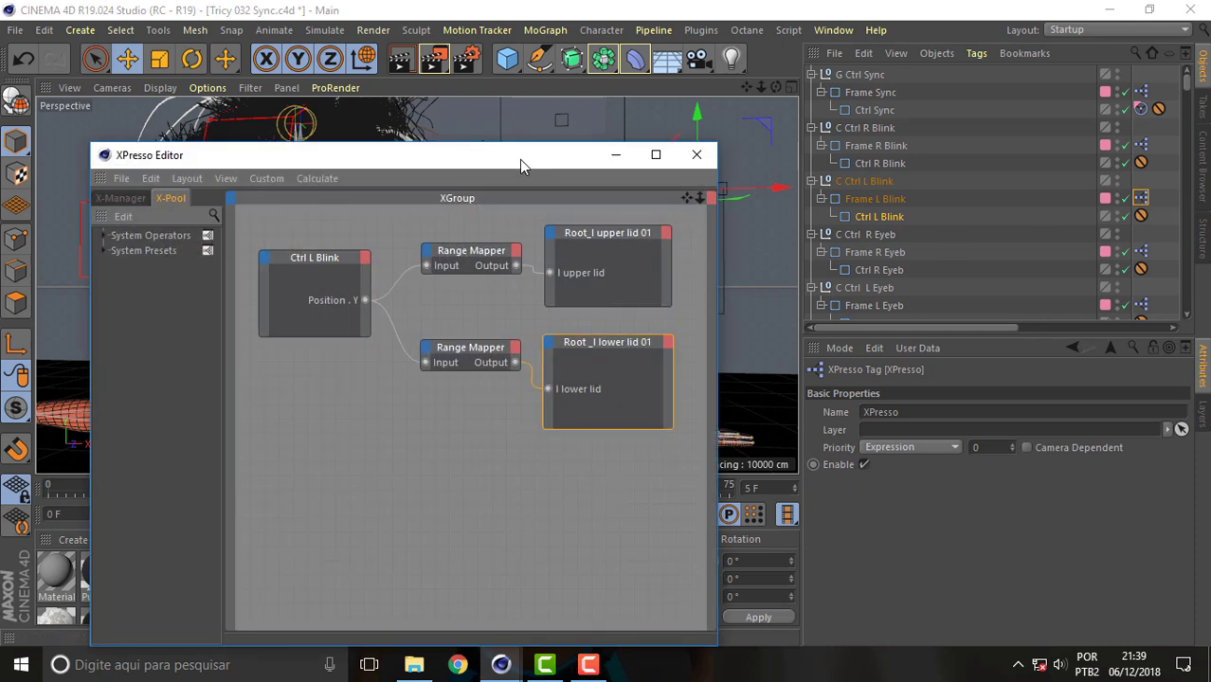
# Step: Switch the Pose Morph Eyes tag's Mode to Animate
pyautogui.moveTo(519, 159)
pyautogui.mouseDown()
pyautogui.moveTo(459, 154)
pyautogui.moveTo(448, 171)
pyautogui.moveTo(425, 420)
pyautogui.moveTo(479, 194)
pyautogui.mouseUp()
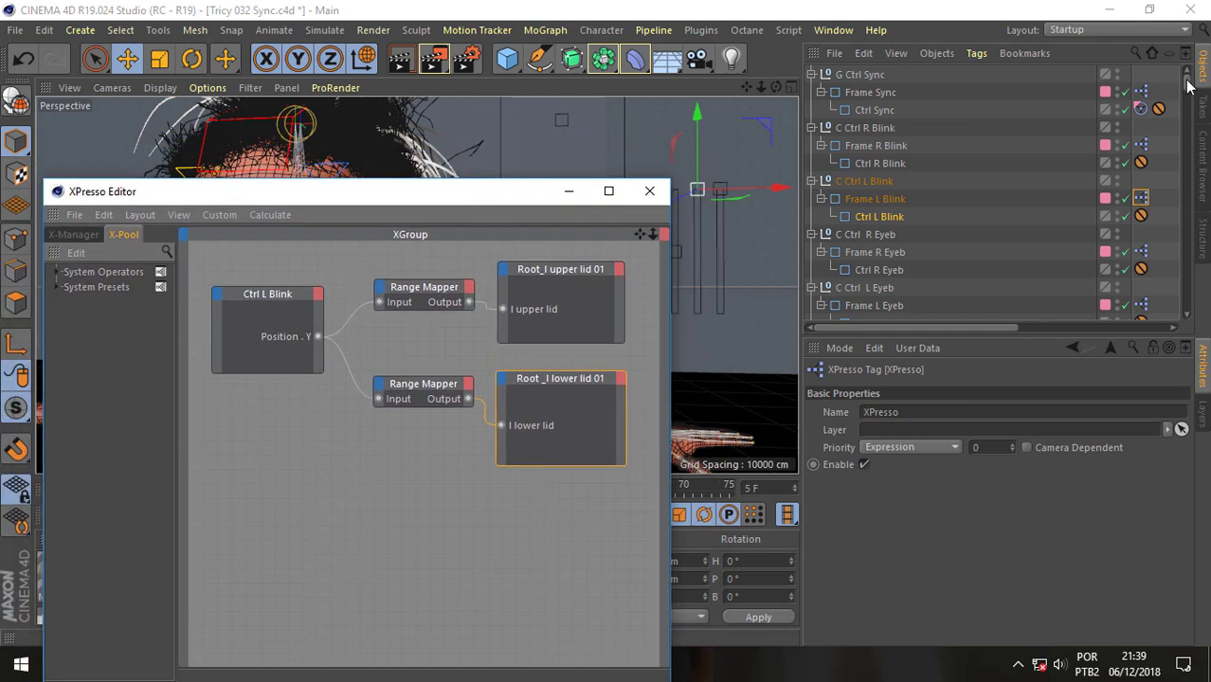
pyautogui.moveTo(1188, 86)
pyautogui.mouseDown()
pyautogui.moveTo(1188, 254)
pyautogui.moveTo(1189, 230)
pyautogui.mouseUp()
pyautogui.click(1141, 217)
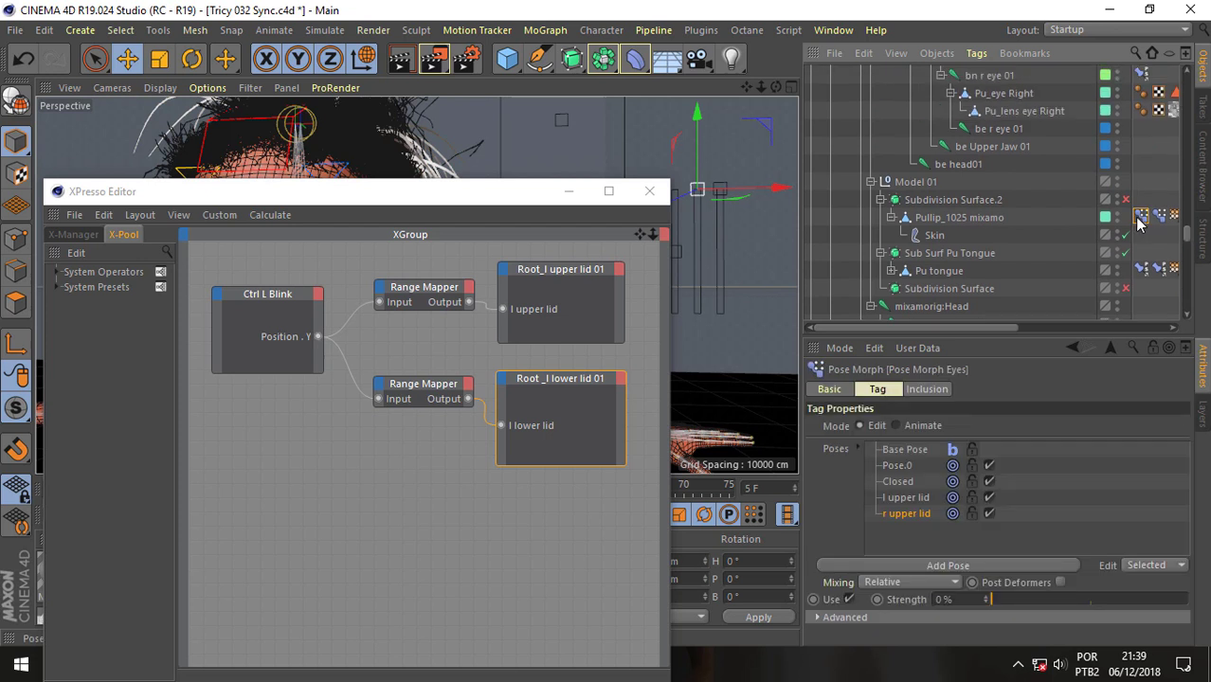
pyautogui.click(895, 426)
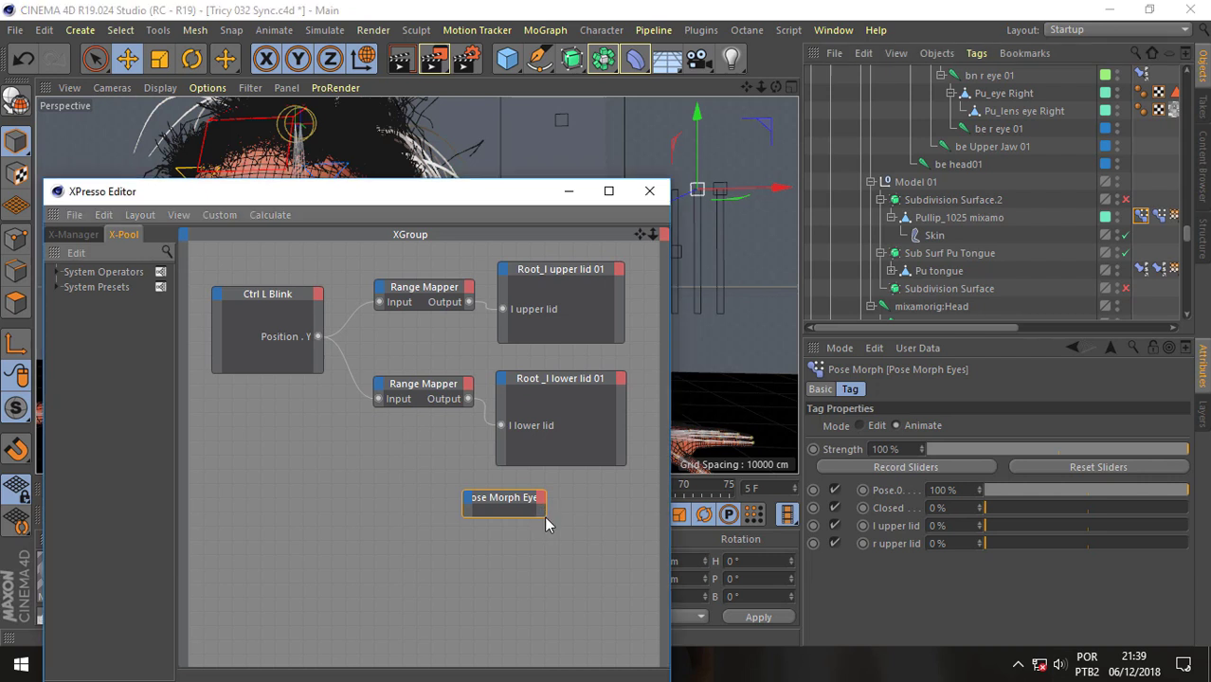
# Step: Arrange the Pose Morph Eyes node and add an l upper lid Strength input to it
pyautogui.moveTo(546, 518); pyautogui.dragTo(594, 585)
pyautogui.click(538, 516)
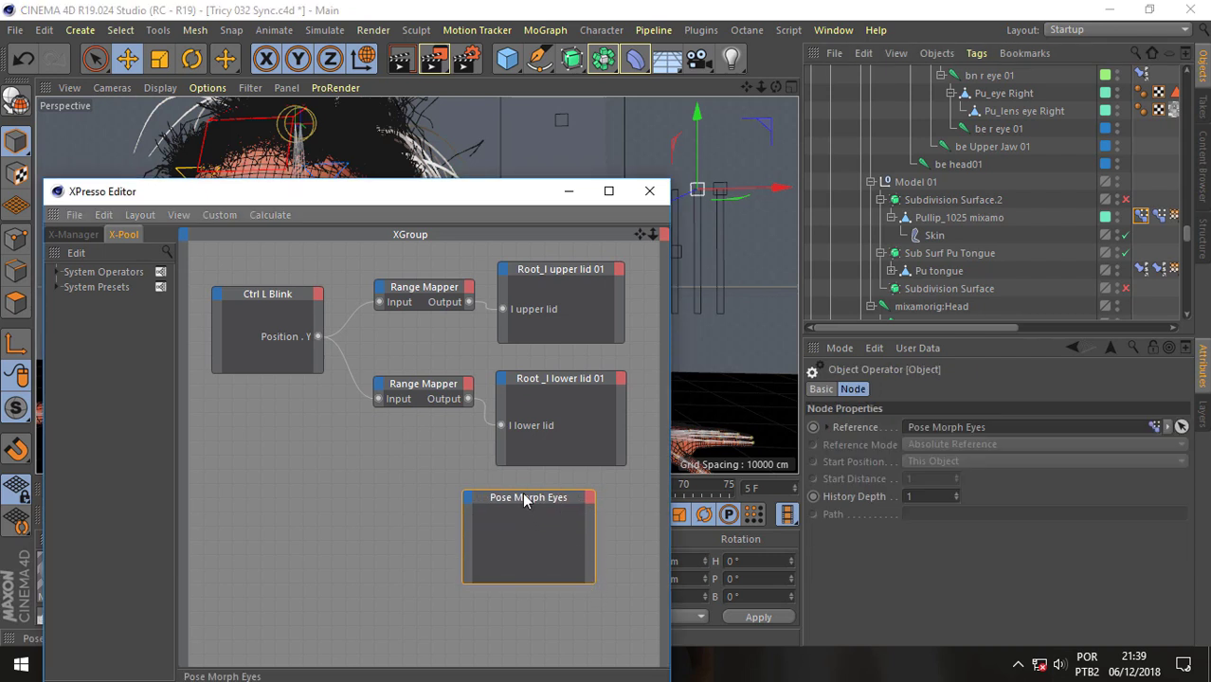
pyautogui.moveTo(528, 497); pyautogui.dragTo(567, 490)
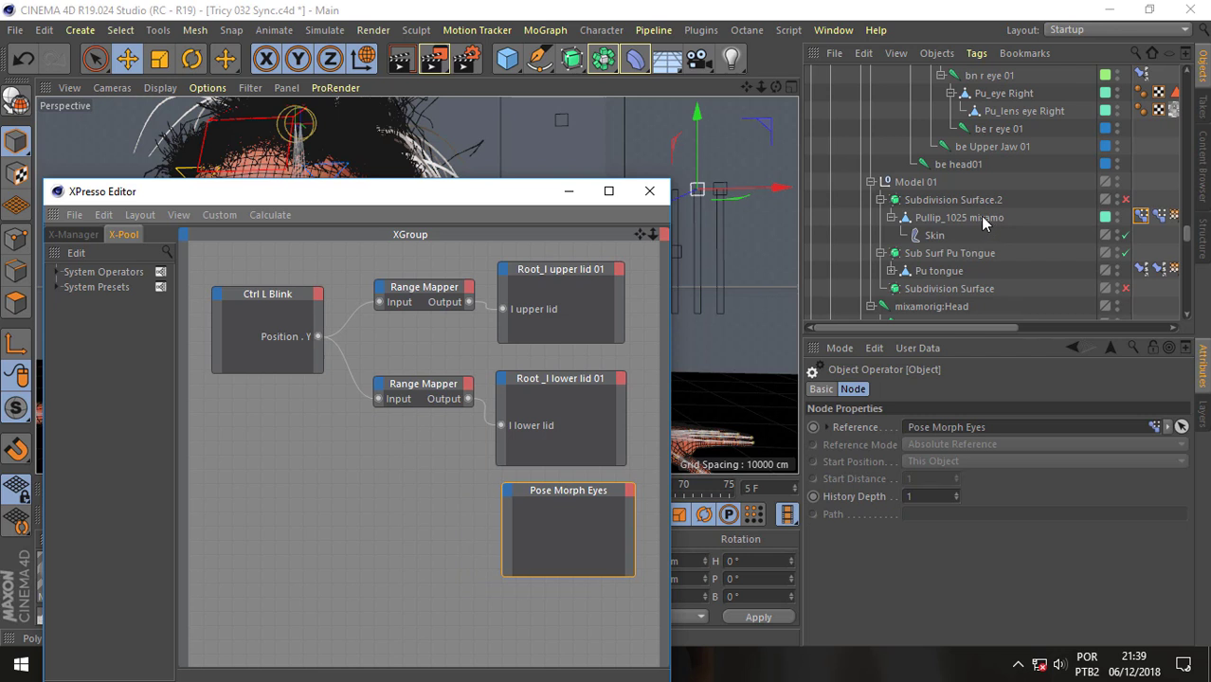
pyautogui.click(1141, 217)
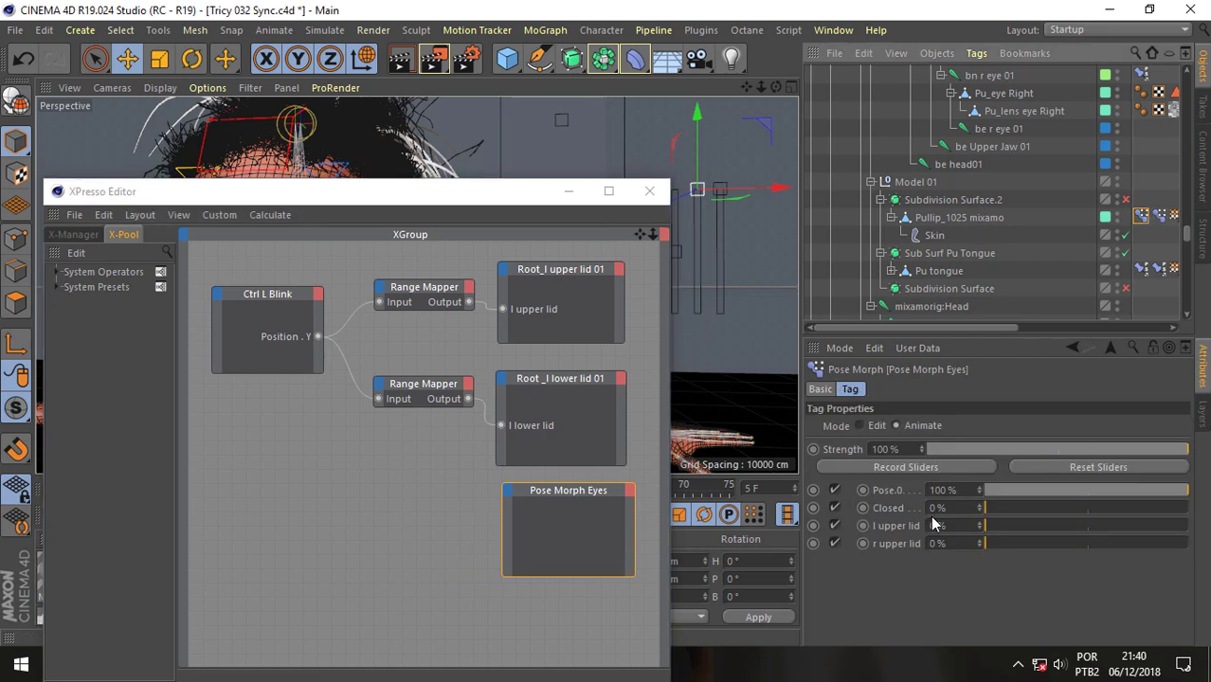
pyautogui.moveTo(886, 527); pyautogui.dragTo(567, 521)
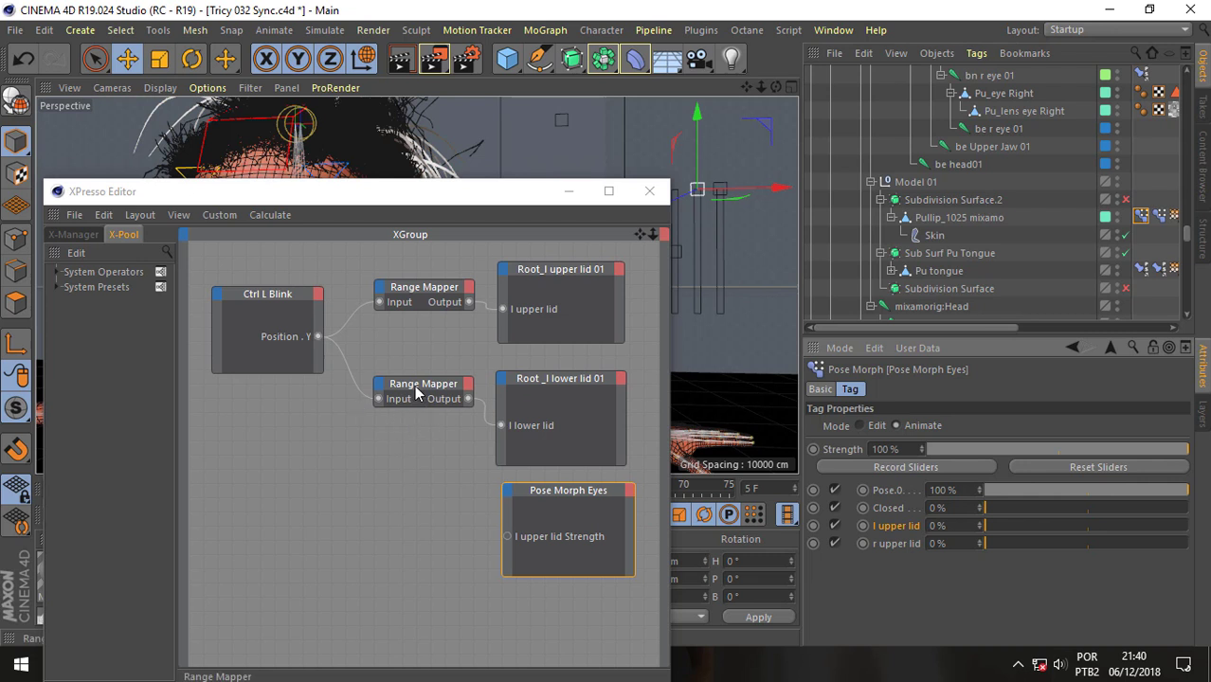
# Step: Remove the stray copied Range Mapper node from the graph
pyautogui.moveTo(418, 386); pyautogui.dragTo(424, 480)
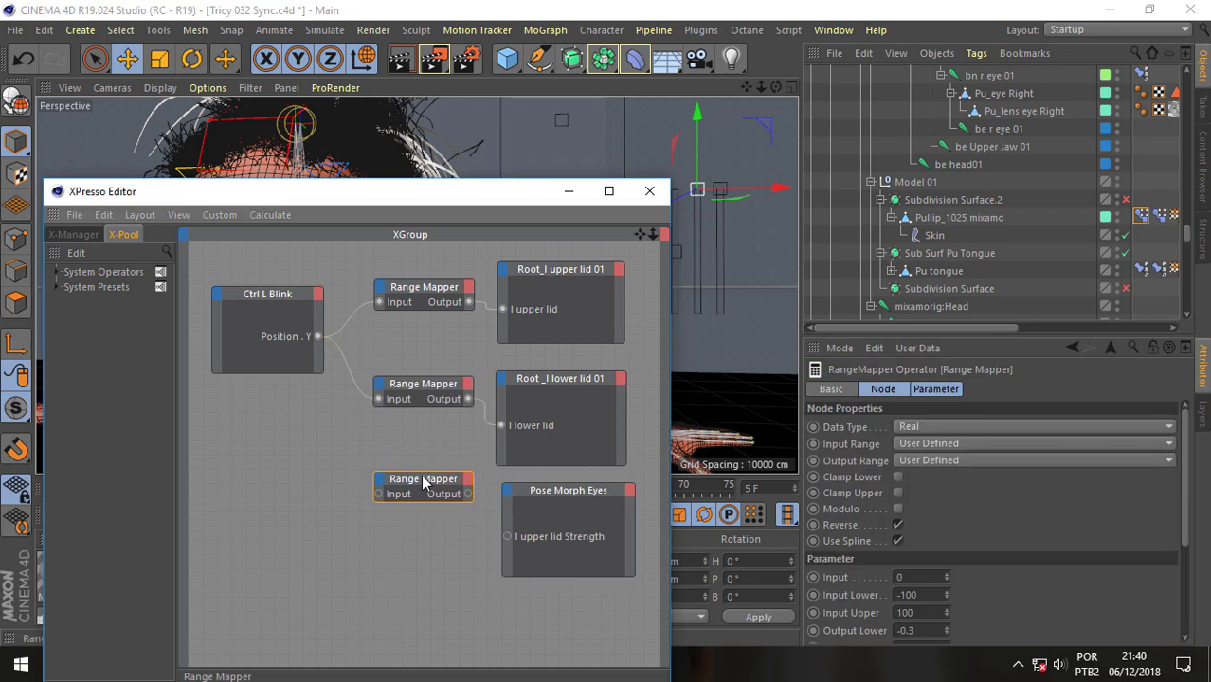
pyautogui.scroll(-3, 1173, 553)
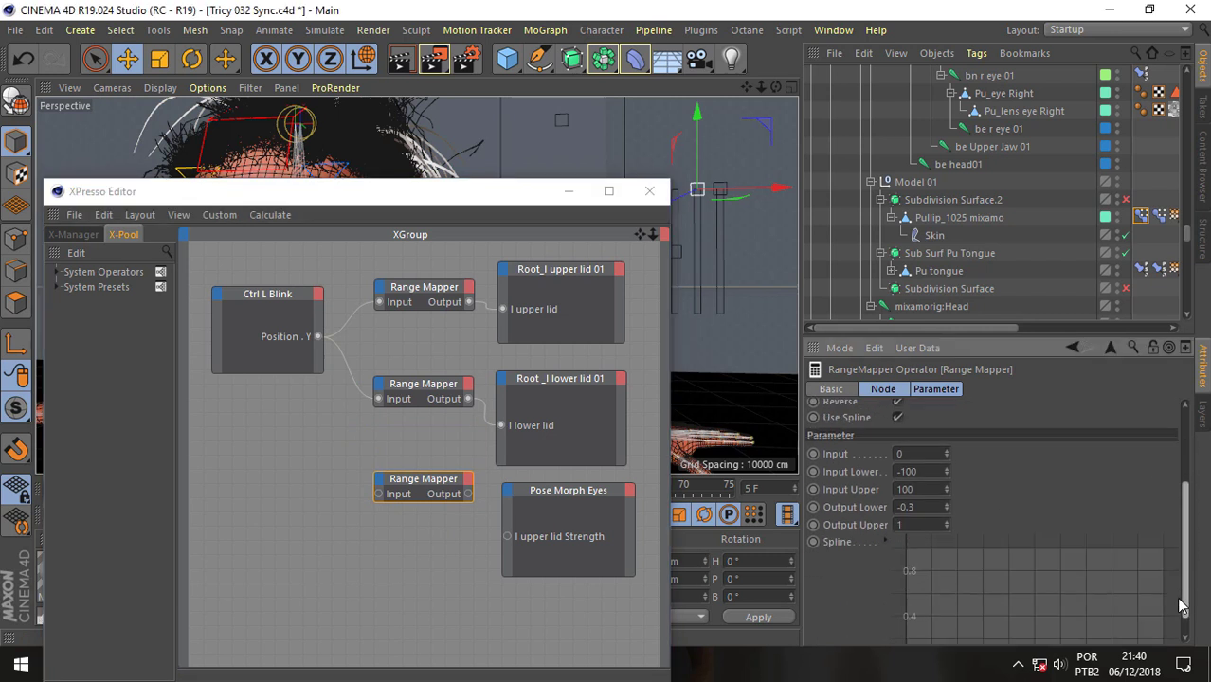
pyautogui.scroll(1, 1118, 559)
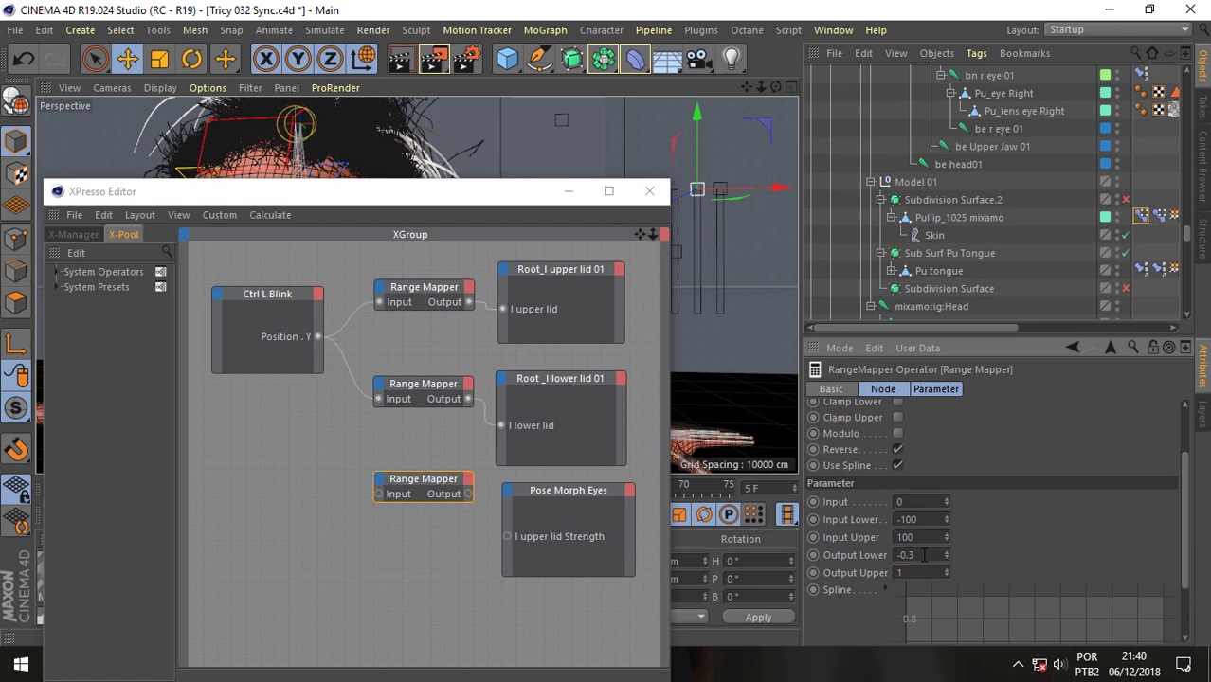
pyautogui.doubleClick(921, 537)
pyautogui.click(420, 486)
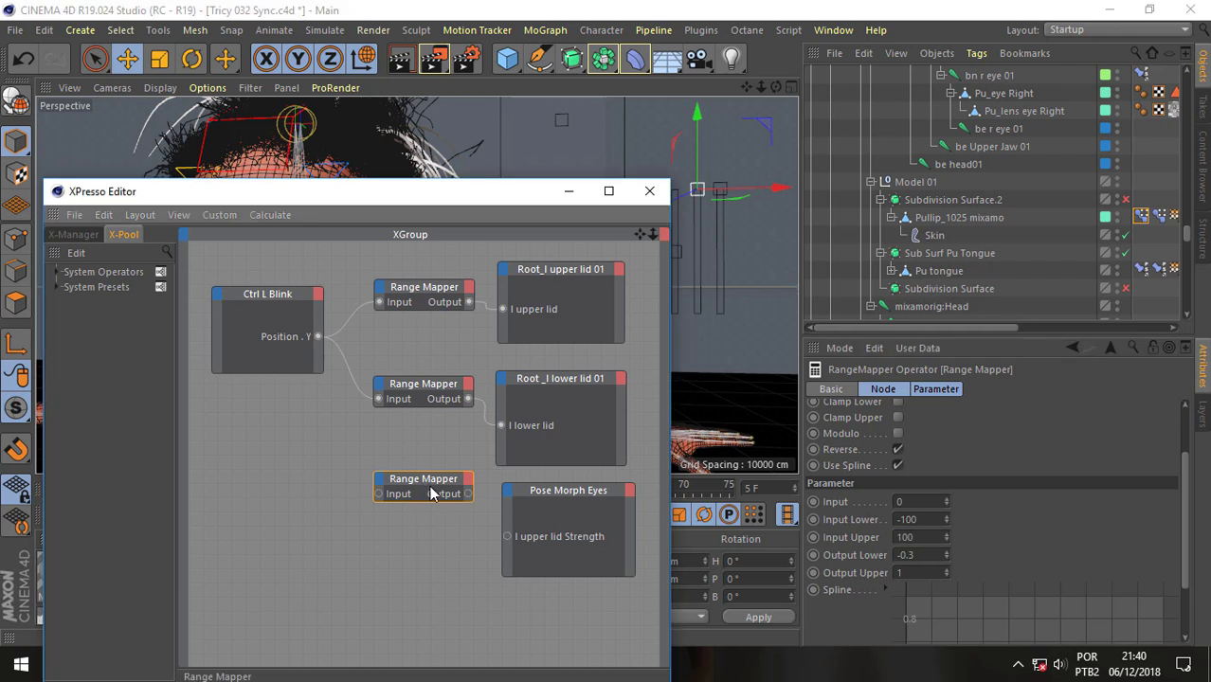
pyautogui.press('Delete')
# Step: Add a new Range Mapper node with an input range of -100 to 100
pyautogui.rightClick(364, 433)
pyautogui.moveTo(417, 440)
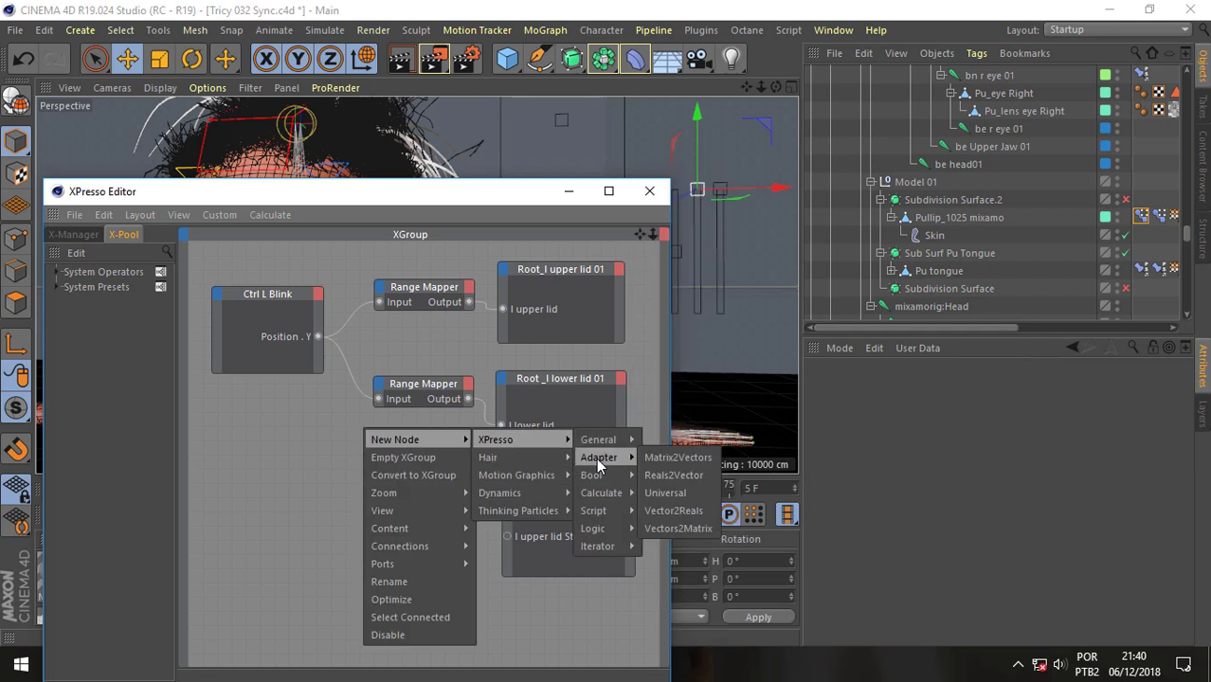
pyautogui.moveTo(601, 493)
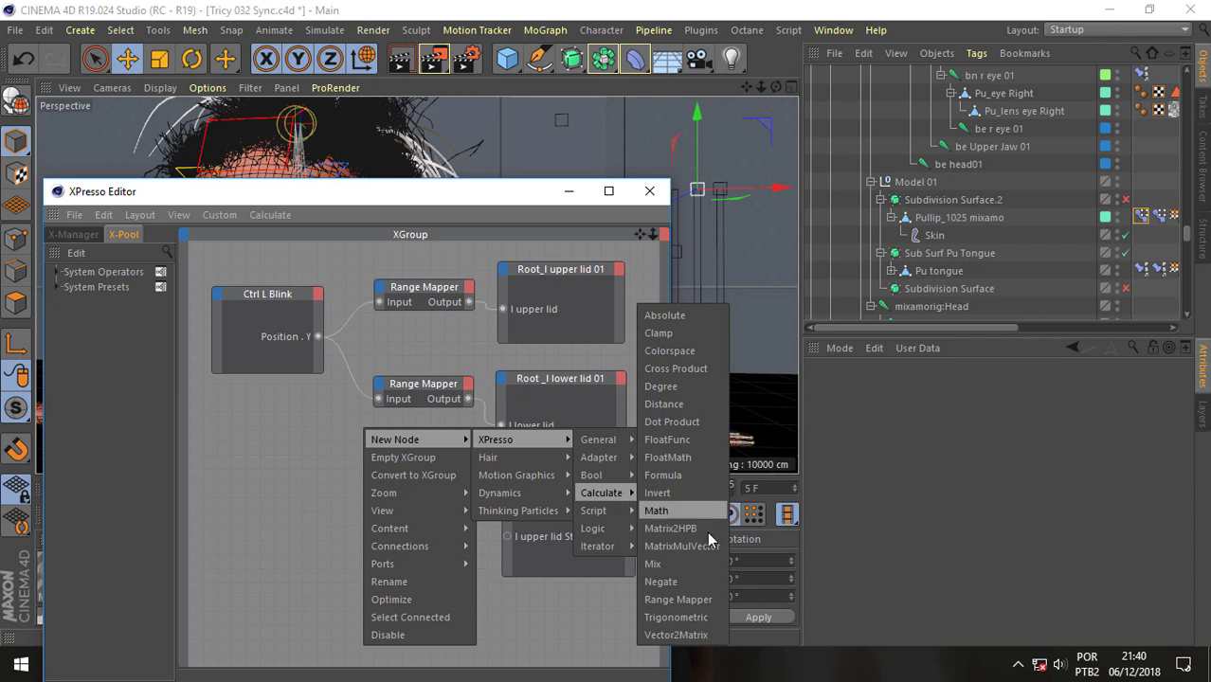
pyautogui.click(704, 598)
pyautogui.moveTo(368, 449); pyautogui.dragTo(419, 450)
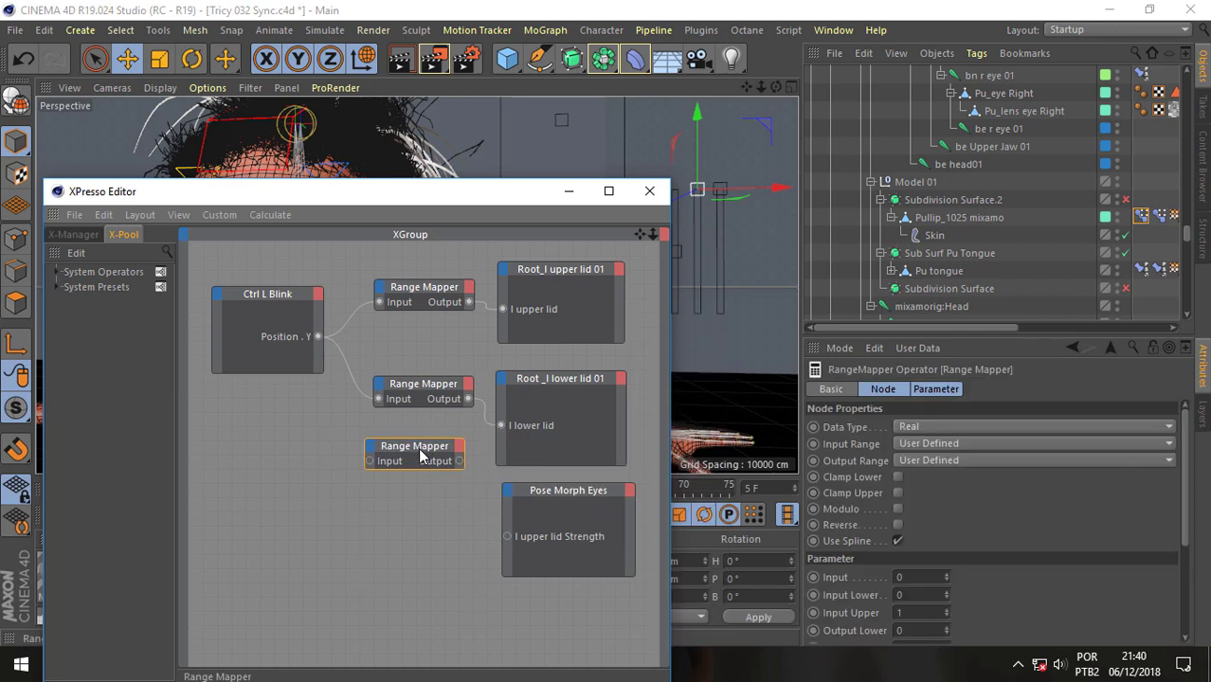
pyautogui.scroll(-4, 1175, 532)
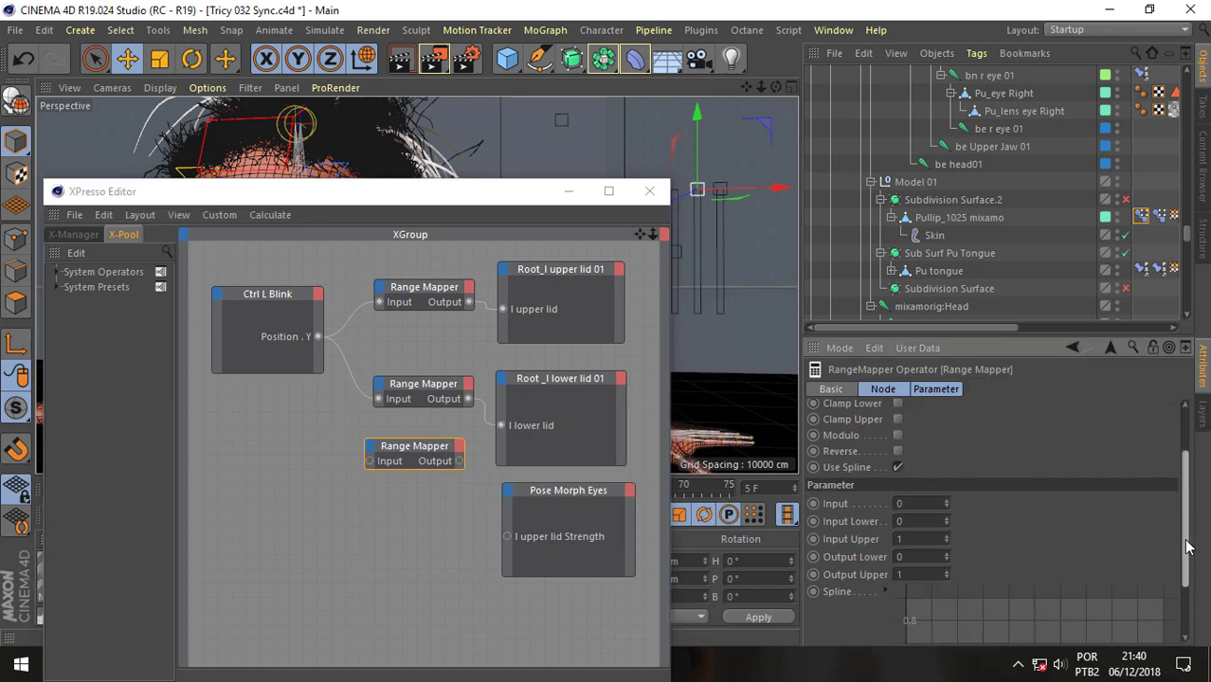
pyautogui.click(908, 496)
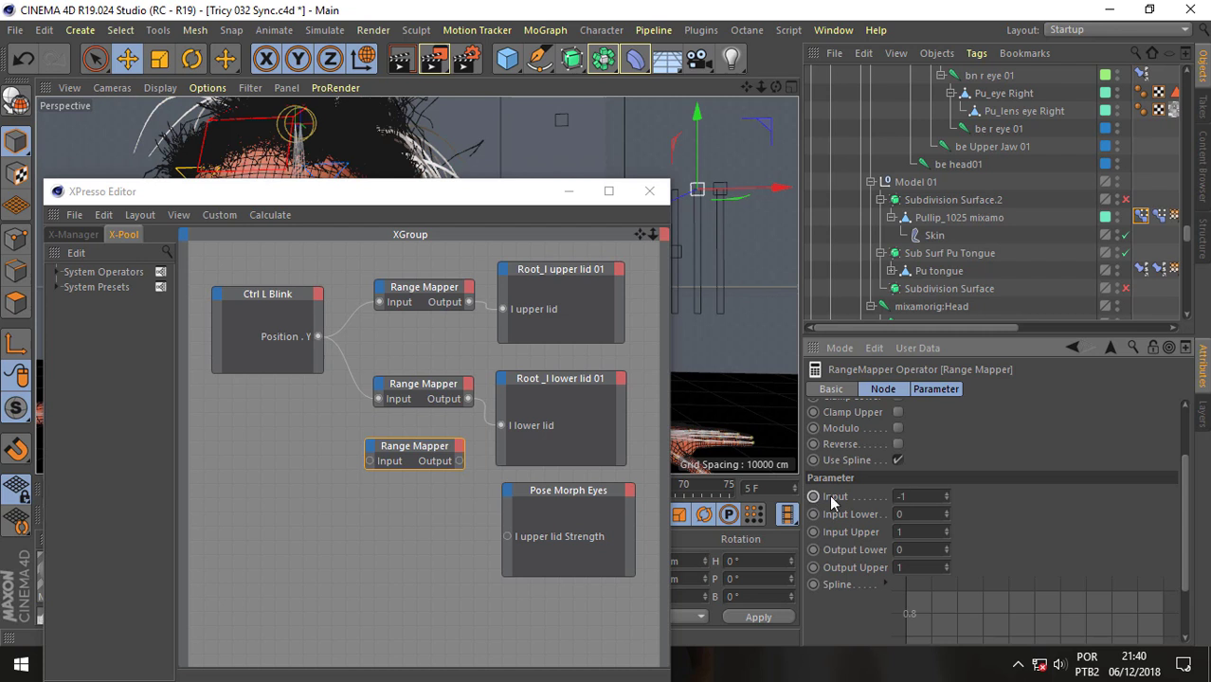
pyautogui.press('Home')
pyautogui.write('-')
pyautogui.hotkey('ctrl', 'z')
pyautogui.write('-100')
pyautogui.click(897, 532)
pyautogui.write('1')
pyautogui.write('00')
pyautogui.click(918, 568)
pyautogui.write('100')
# Step: Wire Ctrl L Blink Position.Y through the mapper into l upper lid Strength, with Output Upper 0.1
pyautogui.moveTo(316, 337); pyautogui.dragTo(370, 462)
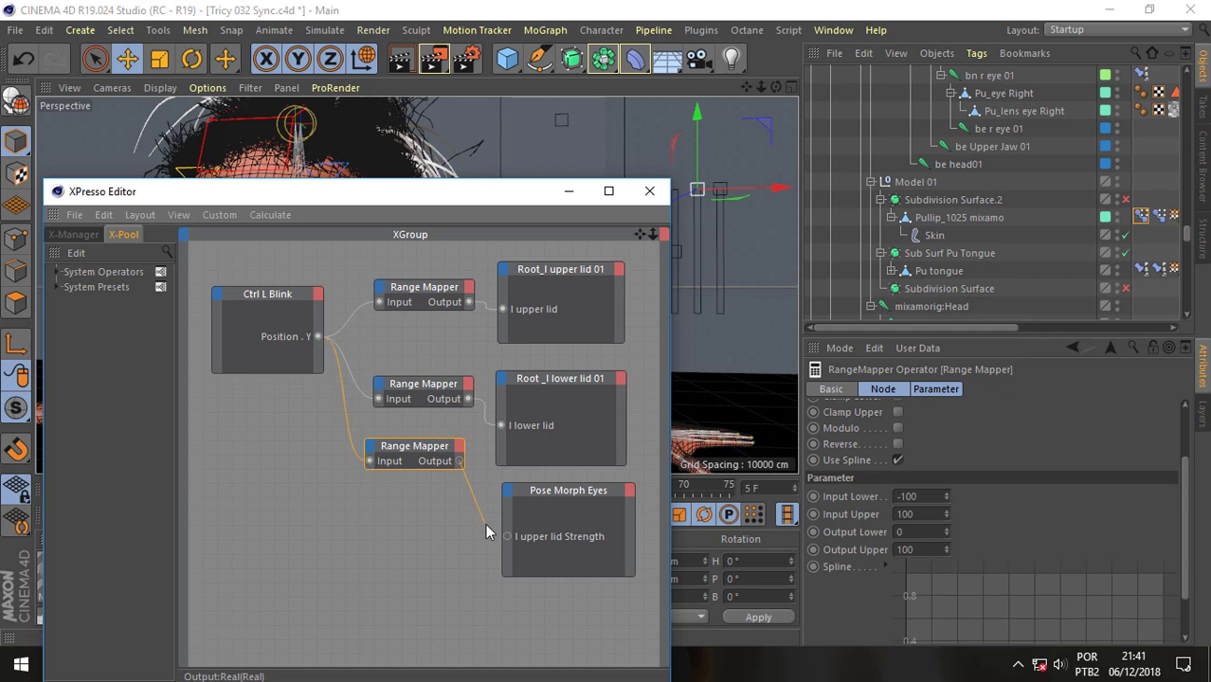
pyautogui.moveTo(485, 523); pyautogui.dragTo(507, 537)
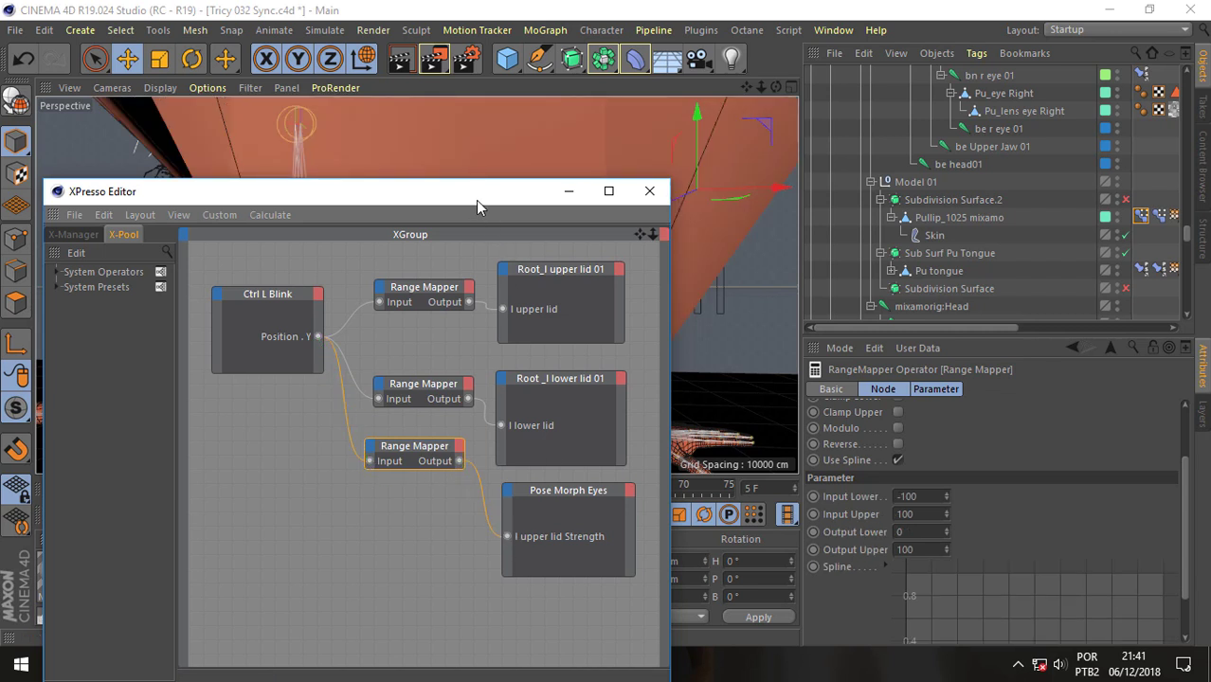
pyautogui.moveTo(472, 219); pyautogui.dragTo(488, 296)
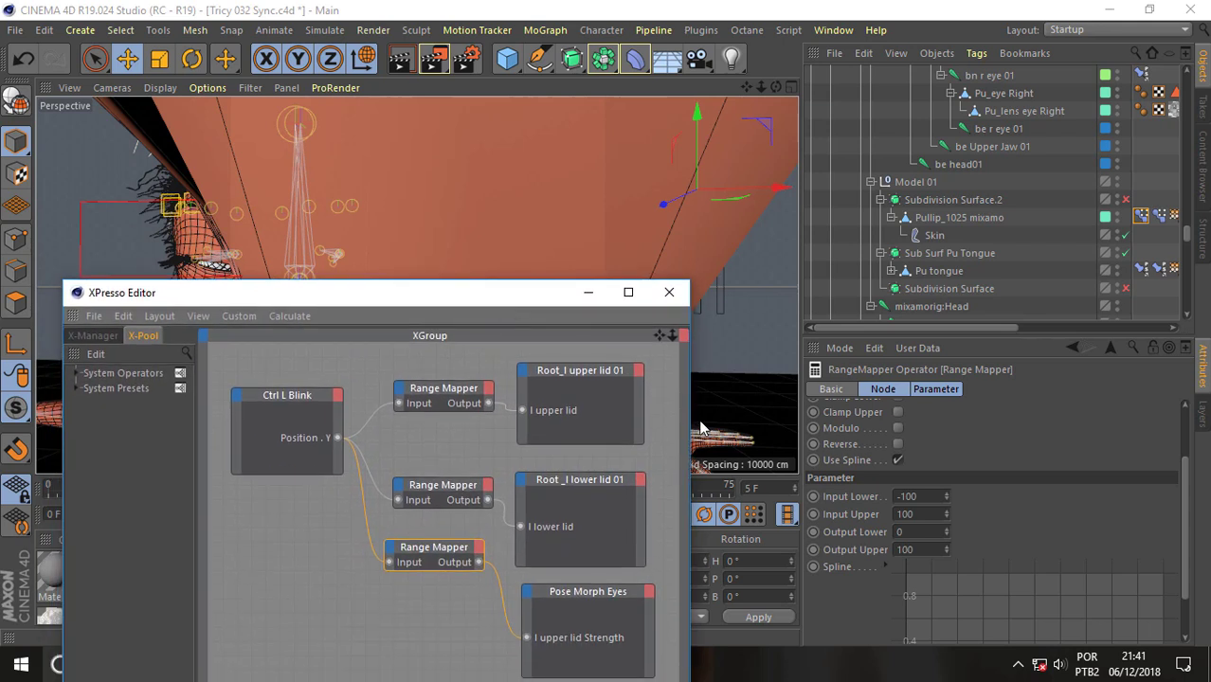
pyautogui.click(924, 548)
pyautogui.write('1')
pyautogui.press('Return')
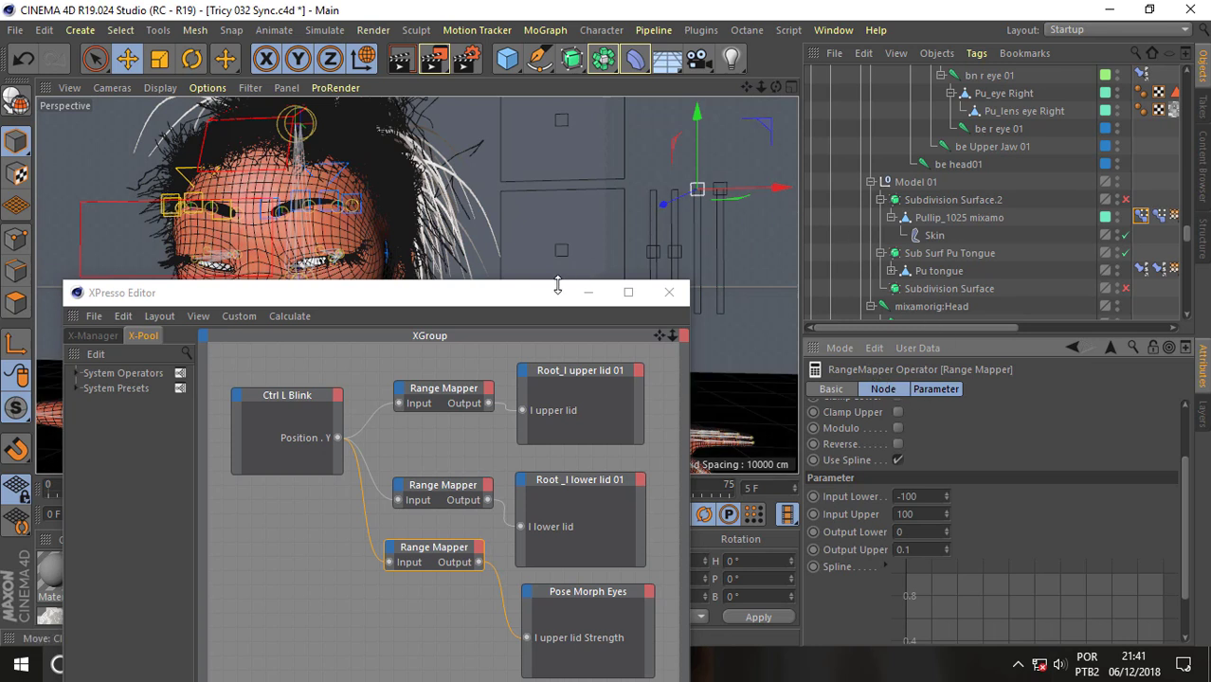
# Step: Set the mapper's Output Upper to 1 and test the left blink controller half-closing the eyelid
pyautogui.moveTo(554, 290); pyautogui.dragTo(551, 421)
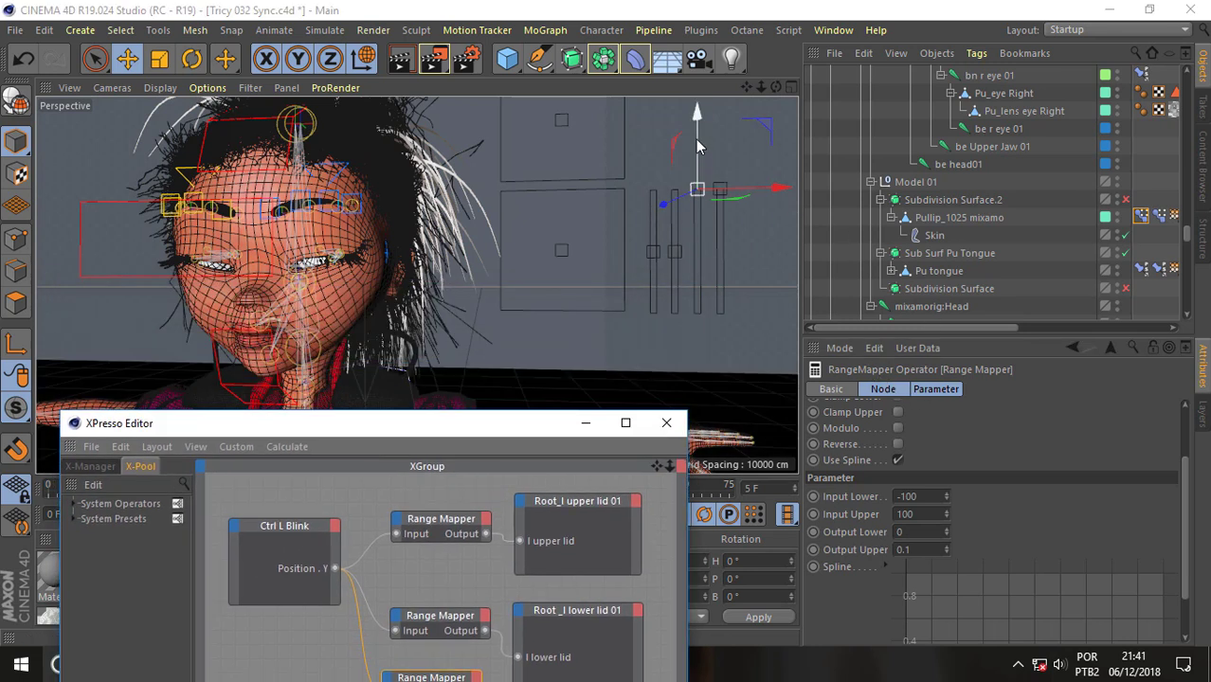
pyautogui.moveTo(698, 145); pyautogui.dragTo(686, 189)
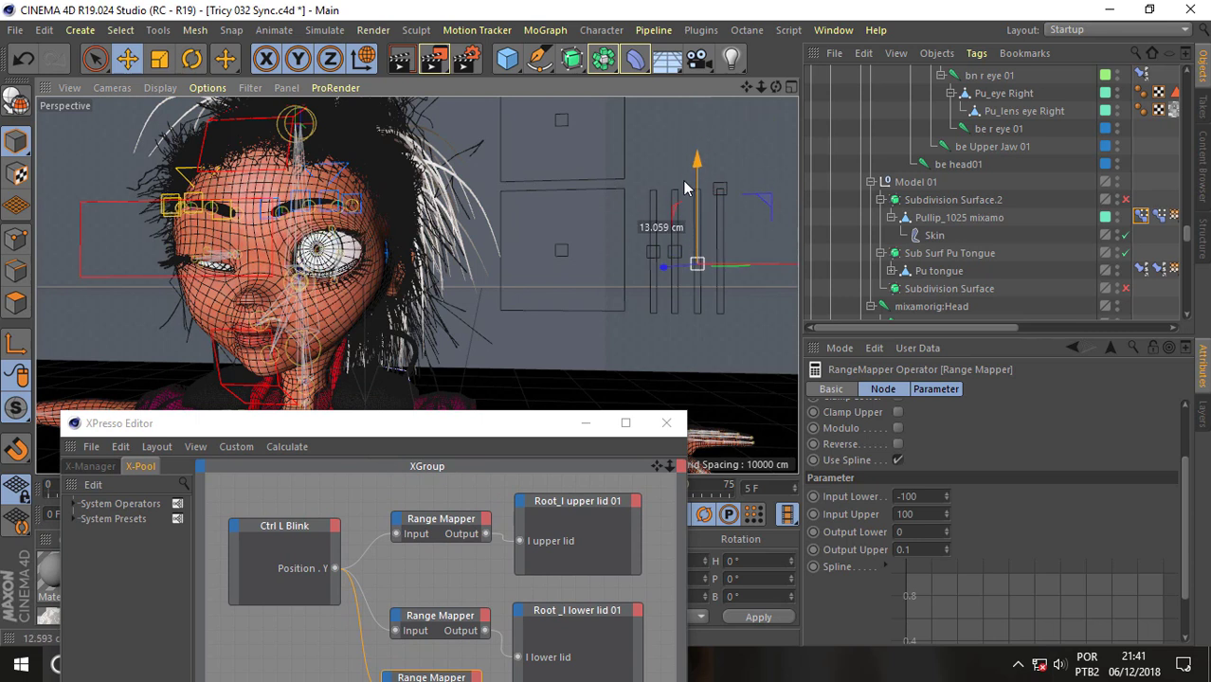
pyautogui.hotkey('ctrl', 'z')
pyautogui.hotkey('ctrl', 'z')
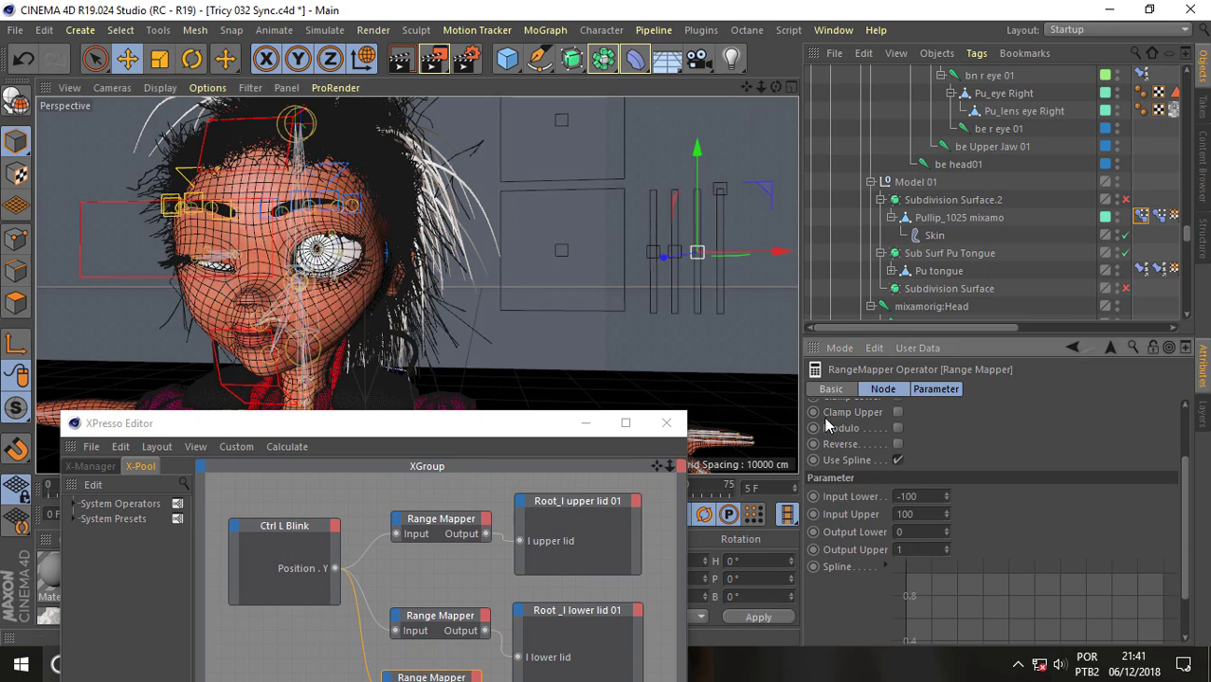
pyautogui.moveTo(700, 206)
pyautogui.mouseDown()
pyautogui.moveTo(698, 189)
pyautogui.moveTo(698, 295)
pyautogui.mouseUp()
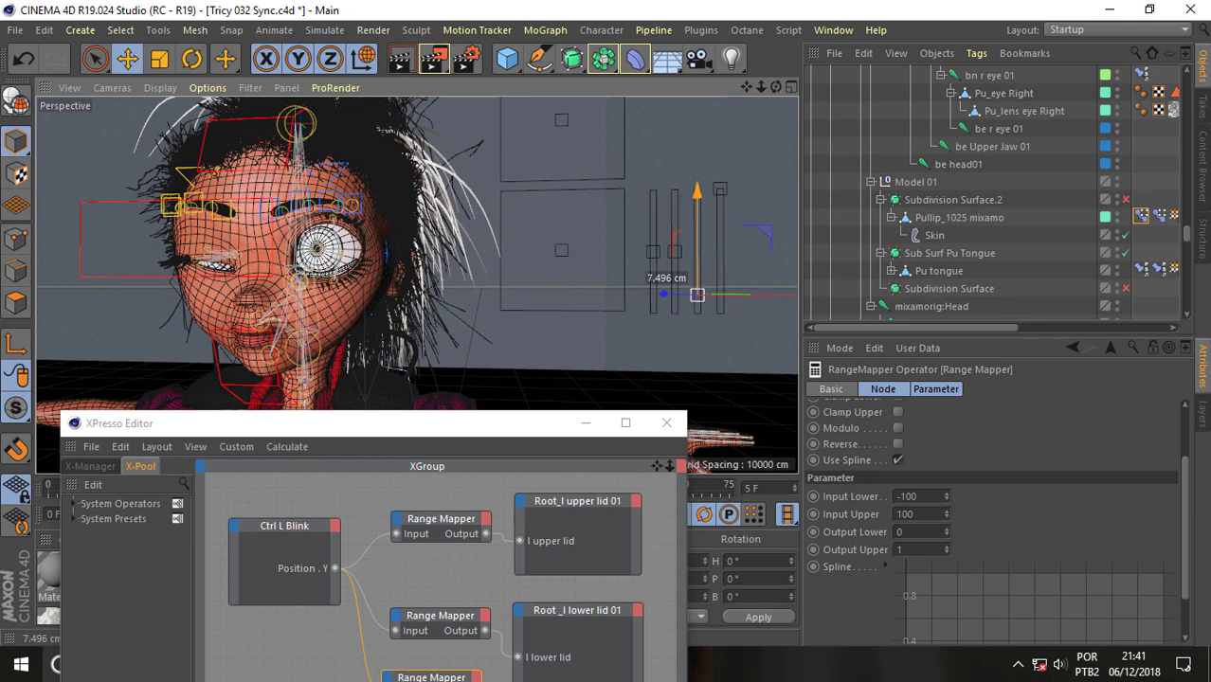
pyautogui.moveTo(478, 426); pyautogui.dragTo(482, 214)
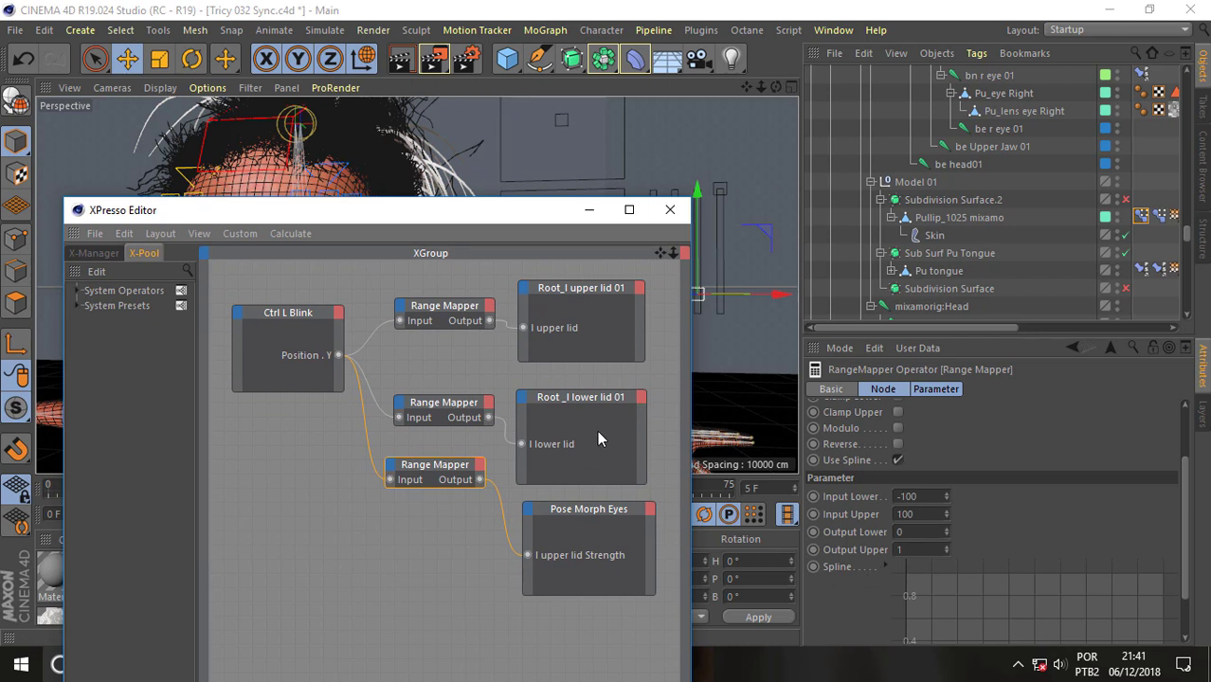
# Step: Close the XPresso editor and raise the left blink controller to retest the eyelid
pyautogui.click(671, 215)
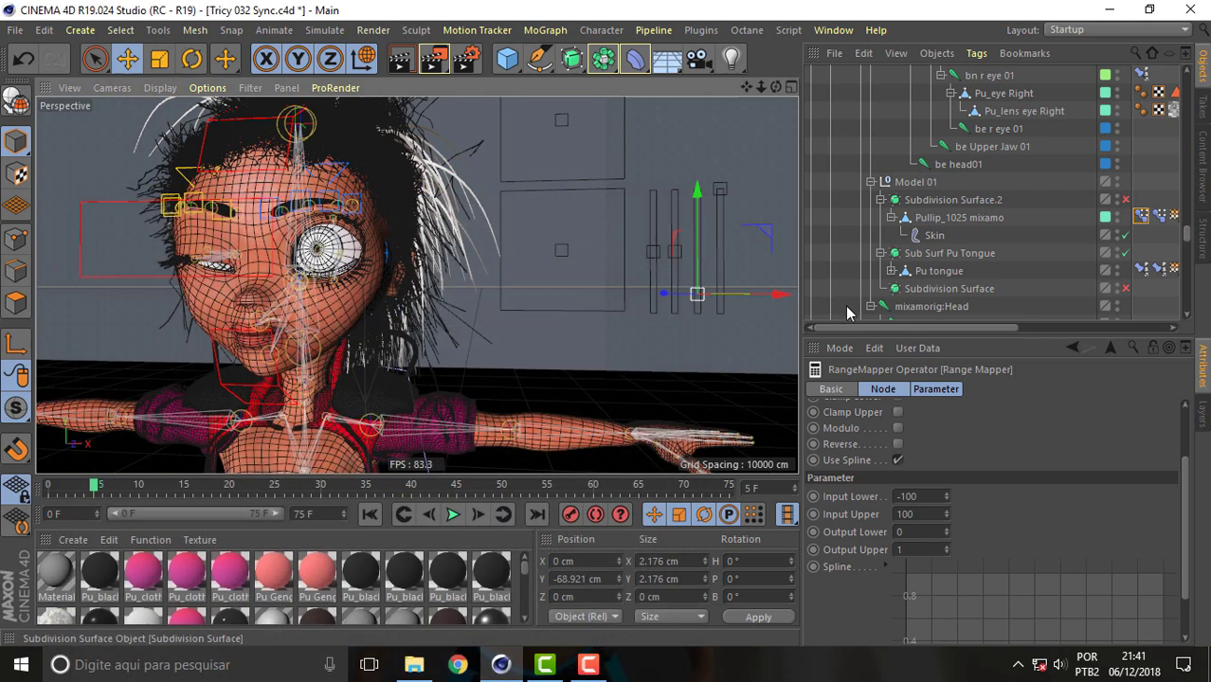
pyautogui.moveTo(694, 243)
pyautogui.mouseDown()
pyautogui.moveTo(692, 215)
pyautogui.moveTo(730, 203)
pyautogui.mouseUp()
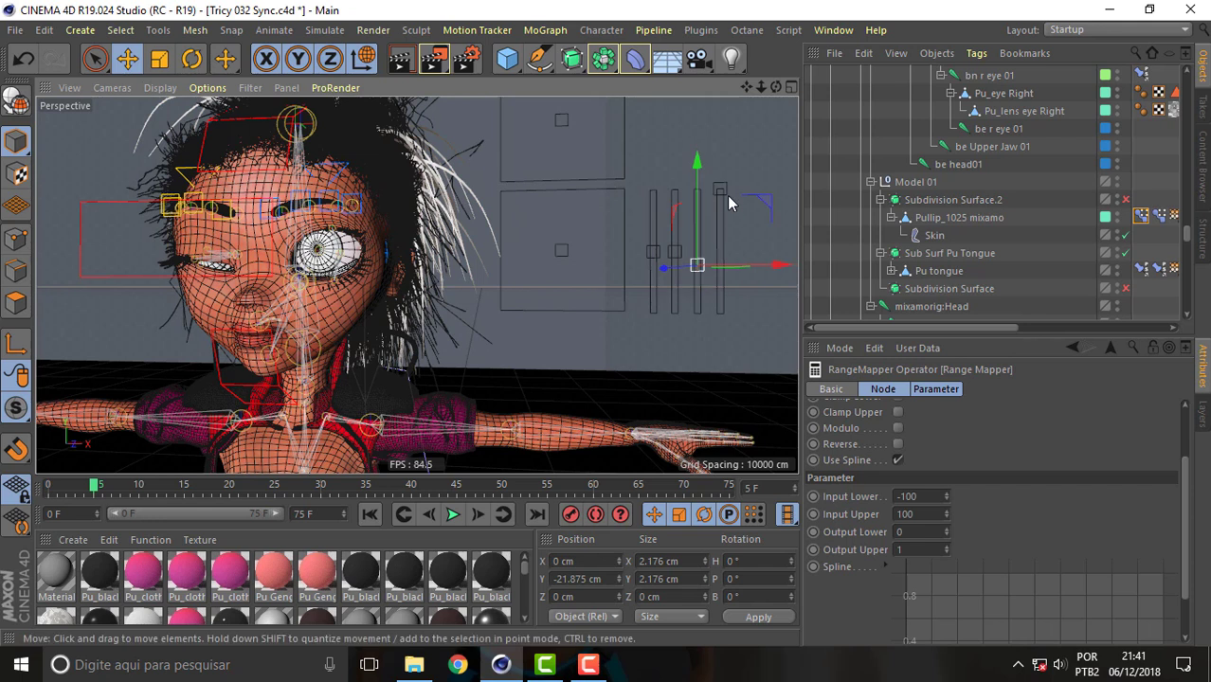
pyautogui.click(524, 459)
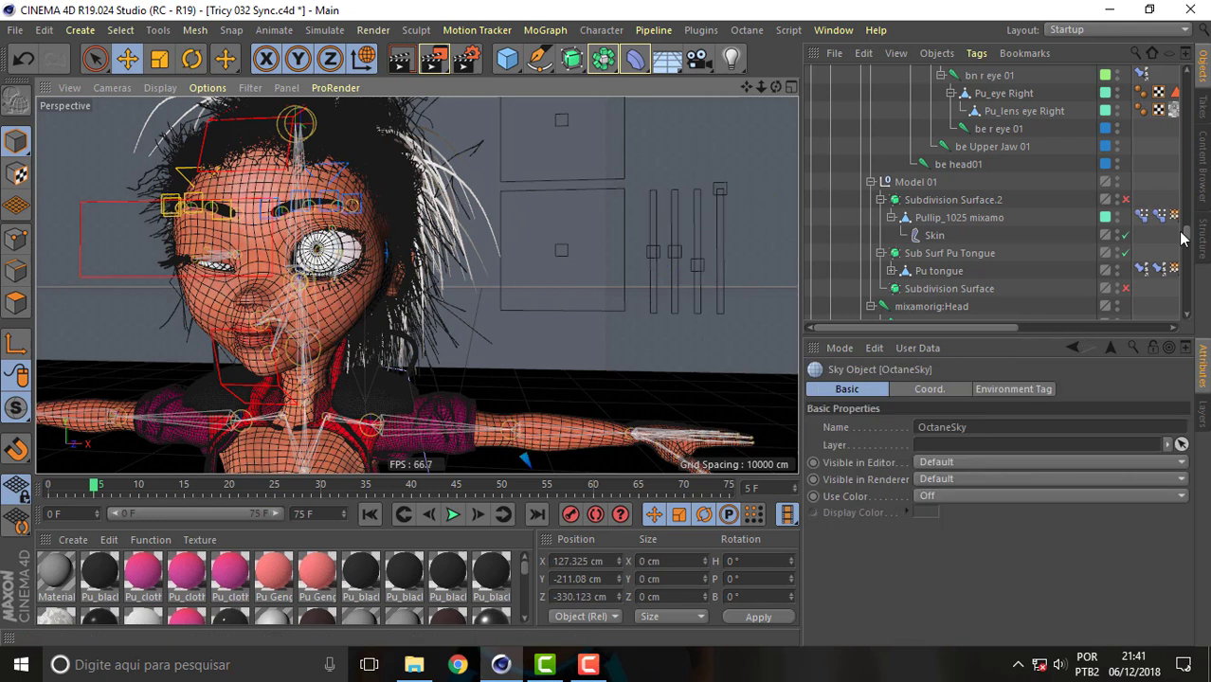
# Step: Open the Frame R Blink XPresso graph showing Ctrl R Blink driving both right lids
pyautogui.moveTo(1182, 238); pyautogui.dragTo(1171, 80)
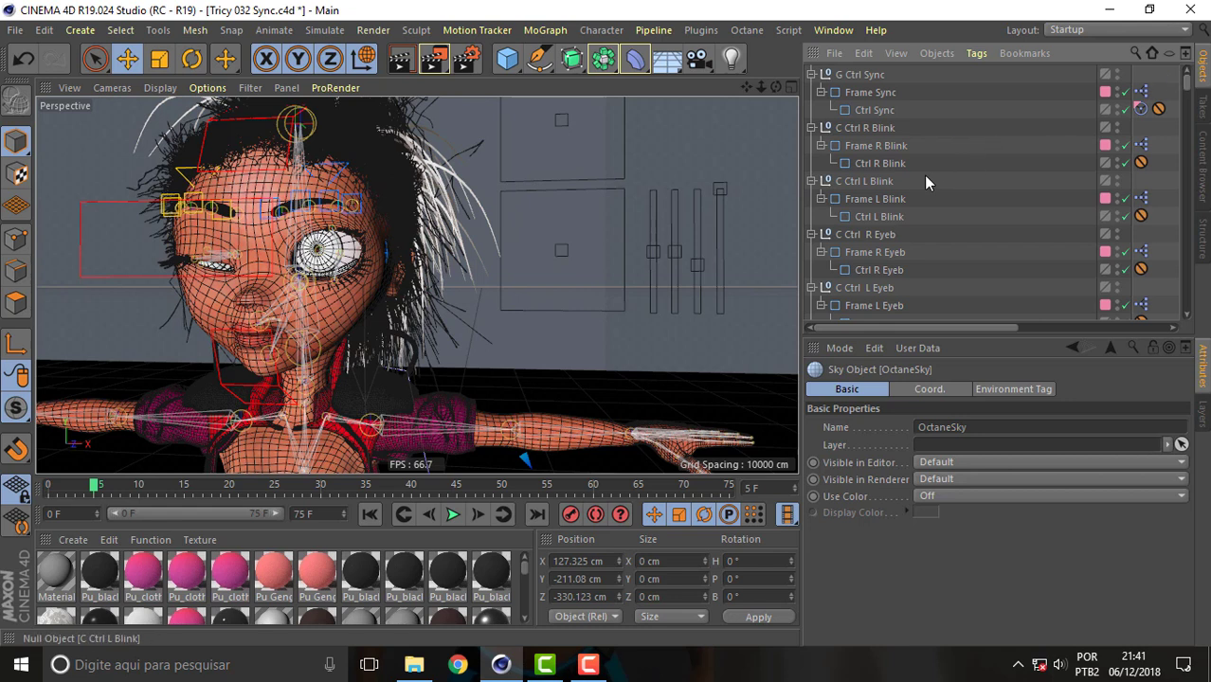
pyautogui.click(876, 146)
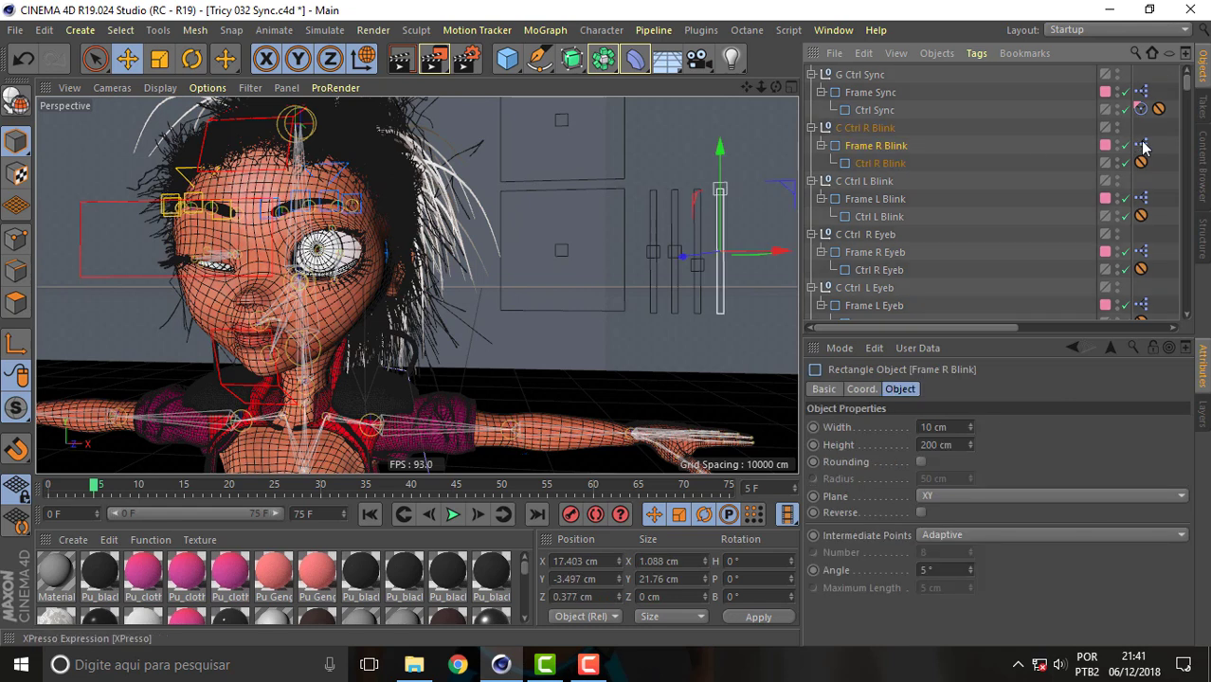
pyautogui.click(1141, 145)
pyautogui.doubleClick(1143, 145)
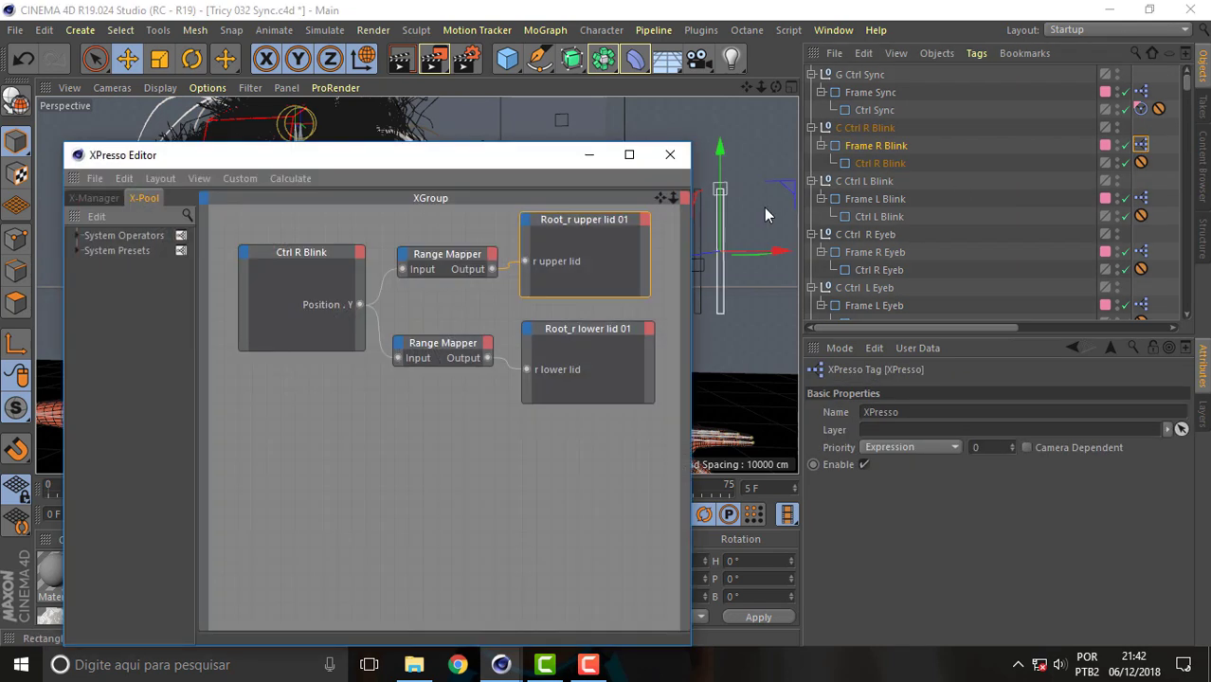
pyautogui.moveTo(502, 154)
pyautogui.mouseDown()
pyautogui.moveTo(495, 378)
pyautogui.moveTo(493, 324)
pyautogui.mouseUp()
pyautogui.moveTo(1189, 92); pyautogui.dragTo(1171, 245)
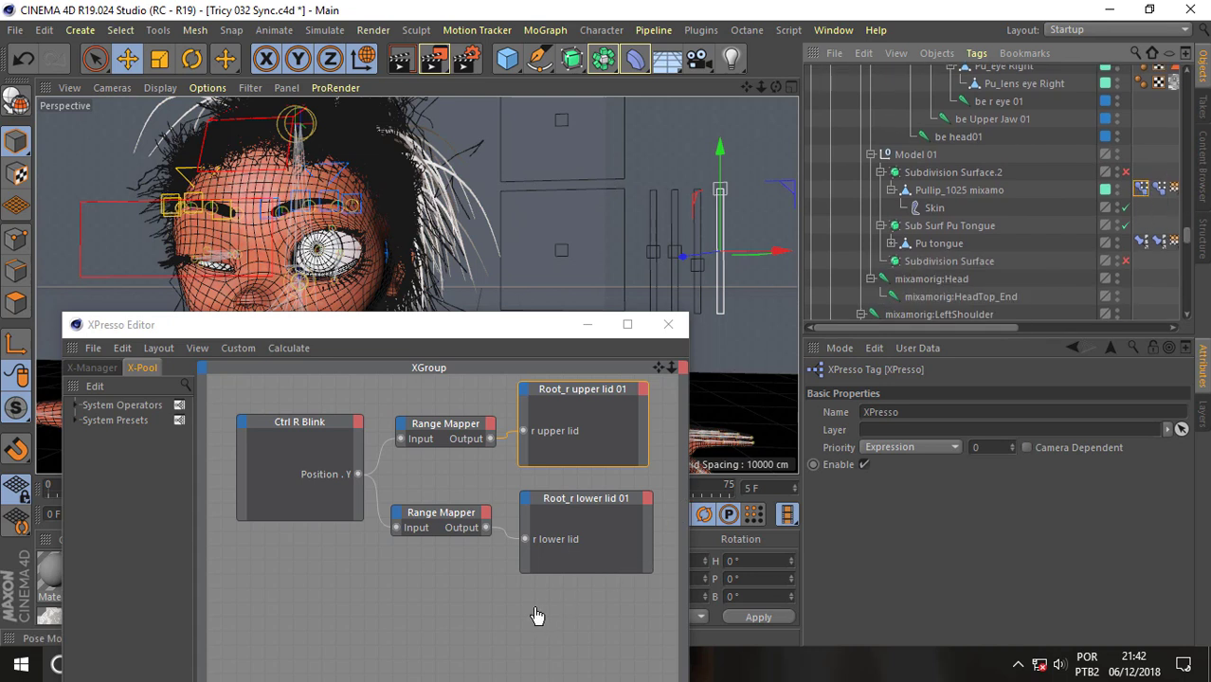
# Step: Add the Pose Morph Eyes node with an r upper lid Strength input, then a fresh Range Mapper
pyautogui.moveTo(615, 577); pyautogui.dragTo(533, 611)
pyautogui.moveTo(533, 327); pyautogui.dragTo(553, 223)
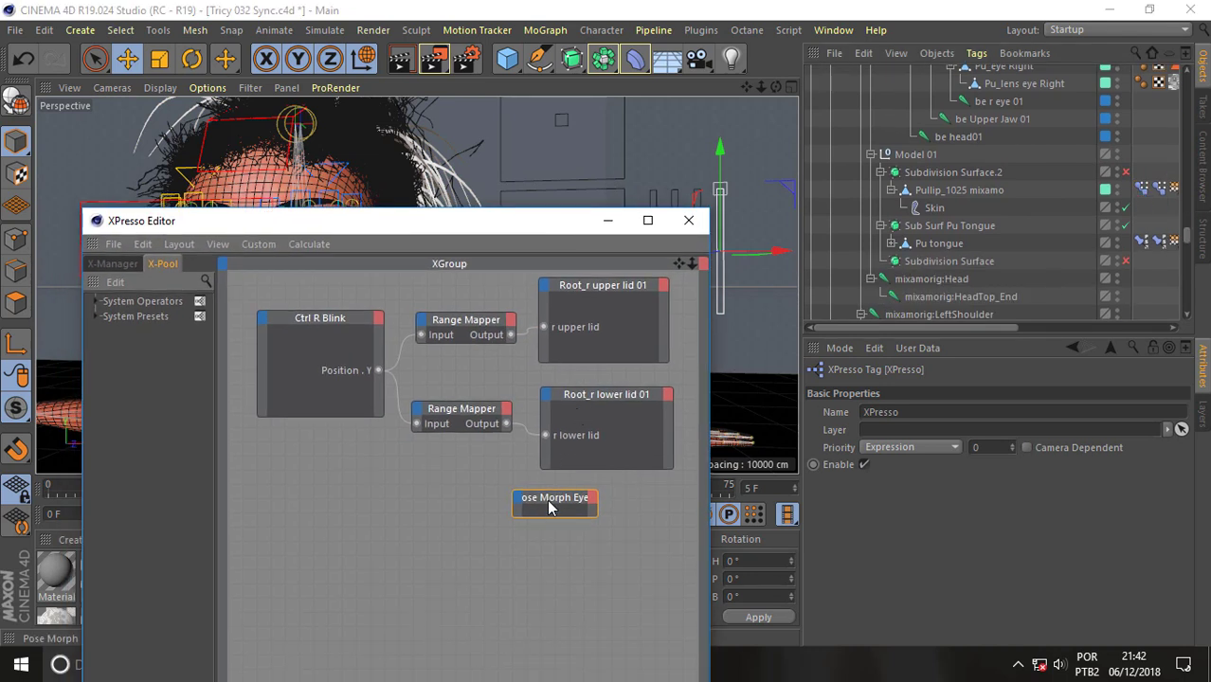
pyautogui.moveTo(552, 499); pyautogui.dragTo(578, 498)
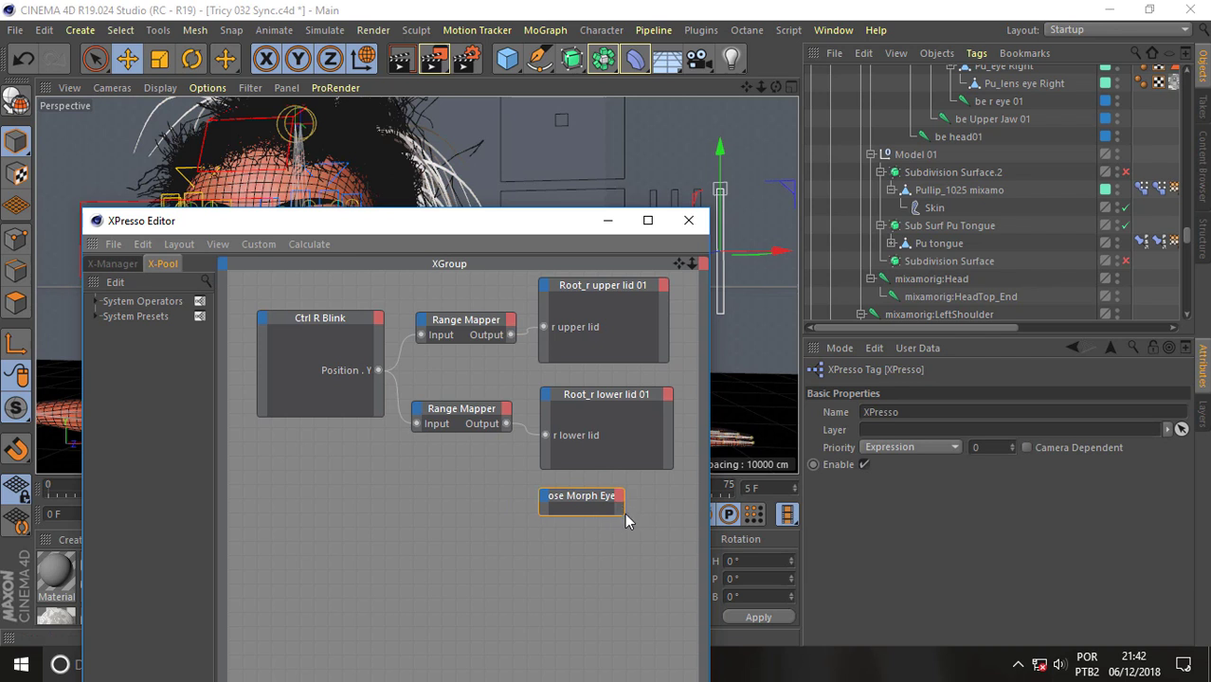
pyautogui.moveTo(621, 511); pyautogui.dragTo(667, 563)
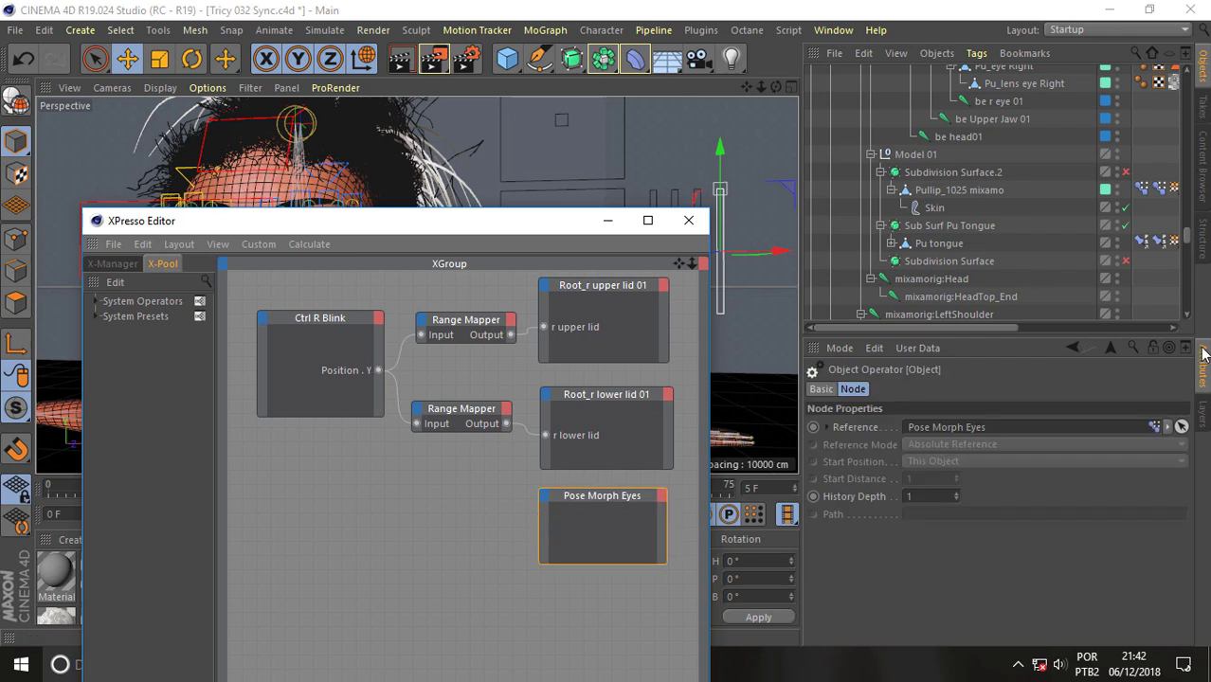
pyautogui.click(1142, 188)
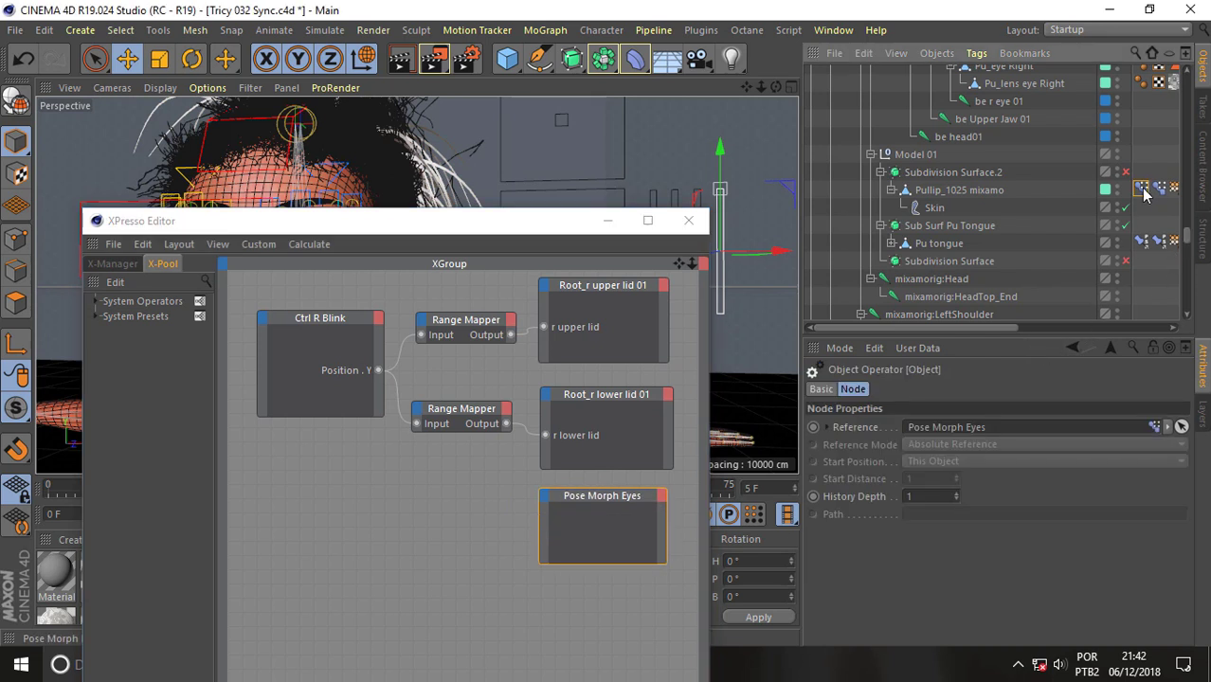
pyautogui.moveTo(892, 543)
pyautogui.mouseDown()
pyautogui.moveTo(548, 543)
pyautogui.moveTo(543, 532)
pyautogui.mouseUp()
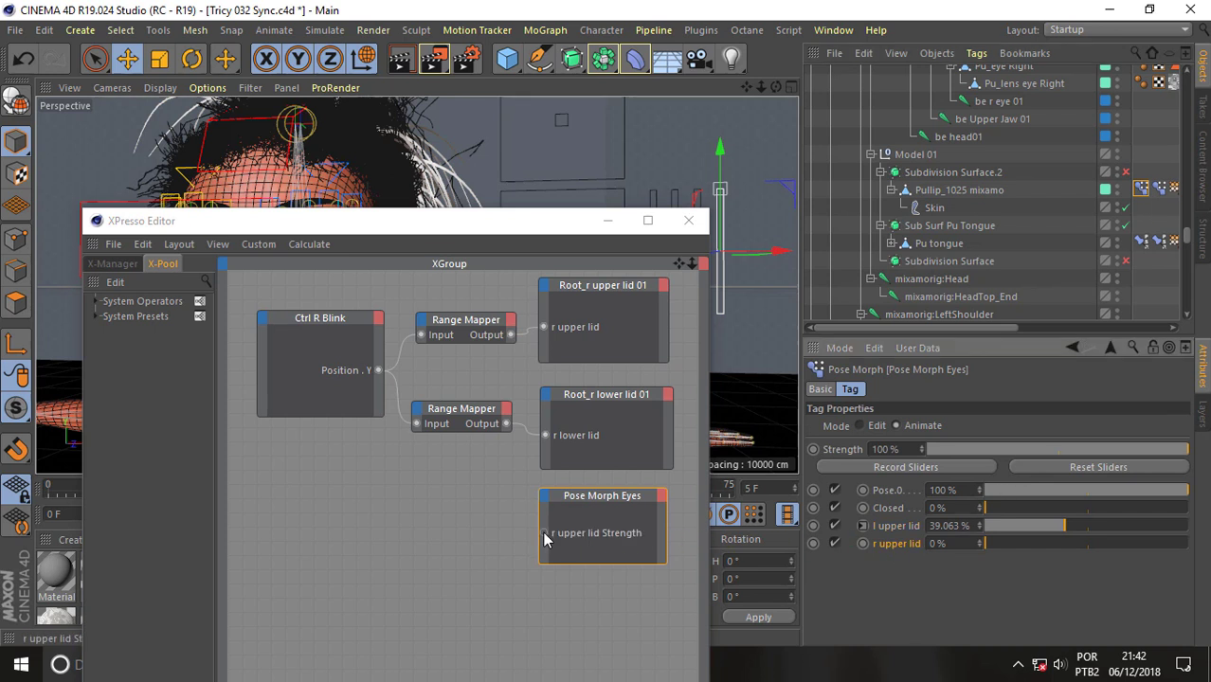
pyautogui.rightClick(415, 493)
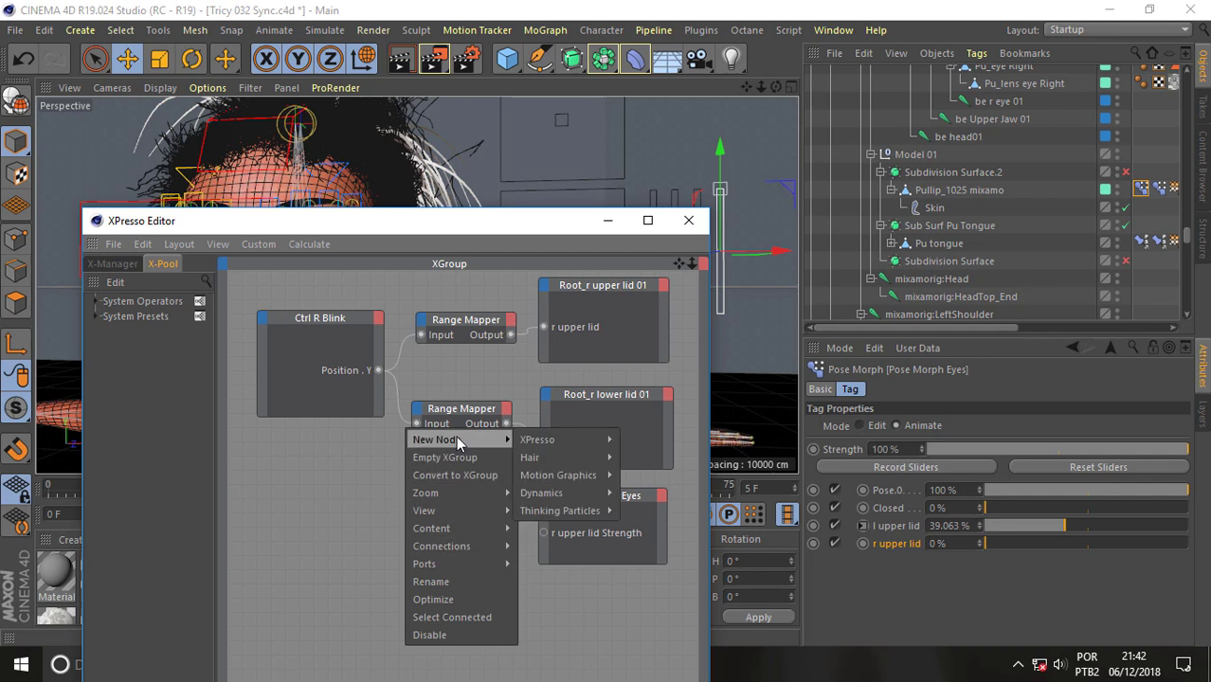
pyautogui.moveTo(559, 440)
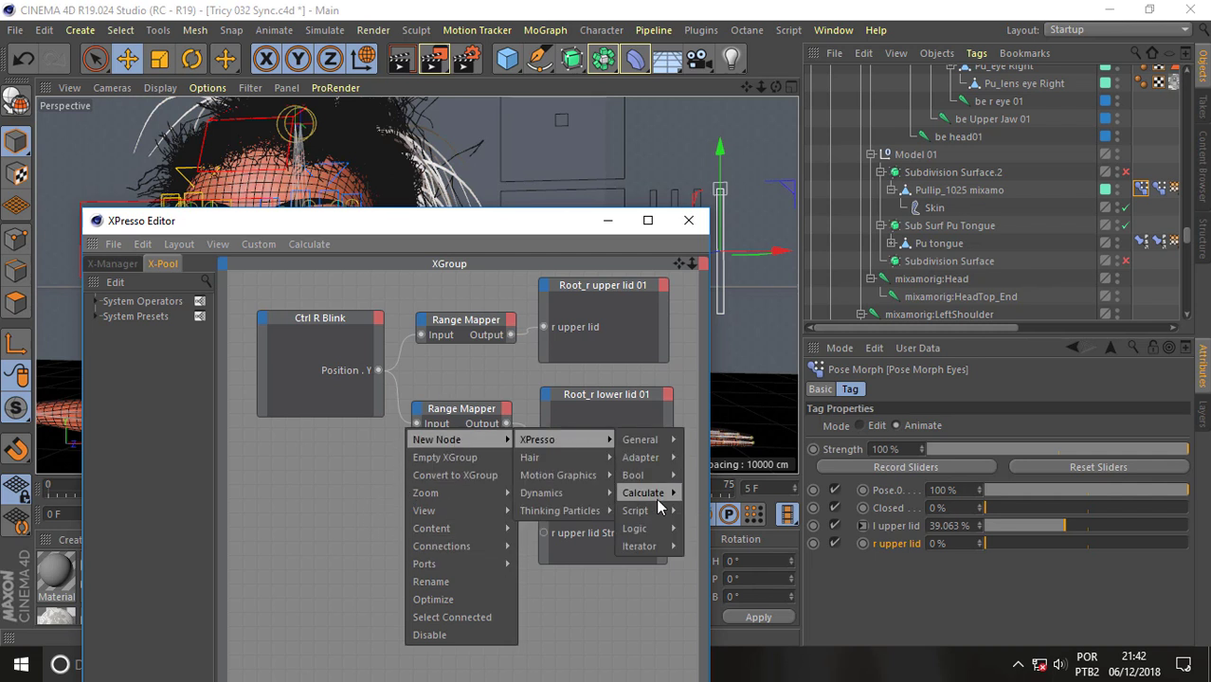
pyautogui.moveTo(644, 493)
pyautogui.click(744, 601)
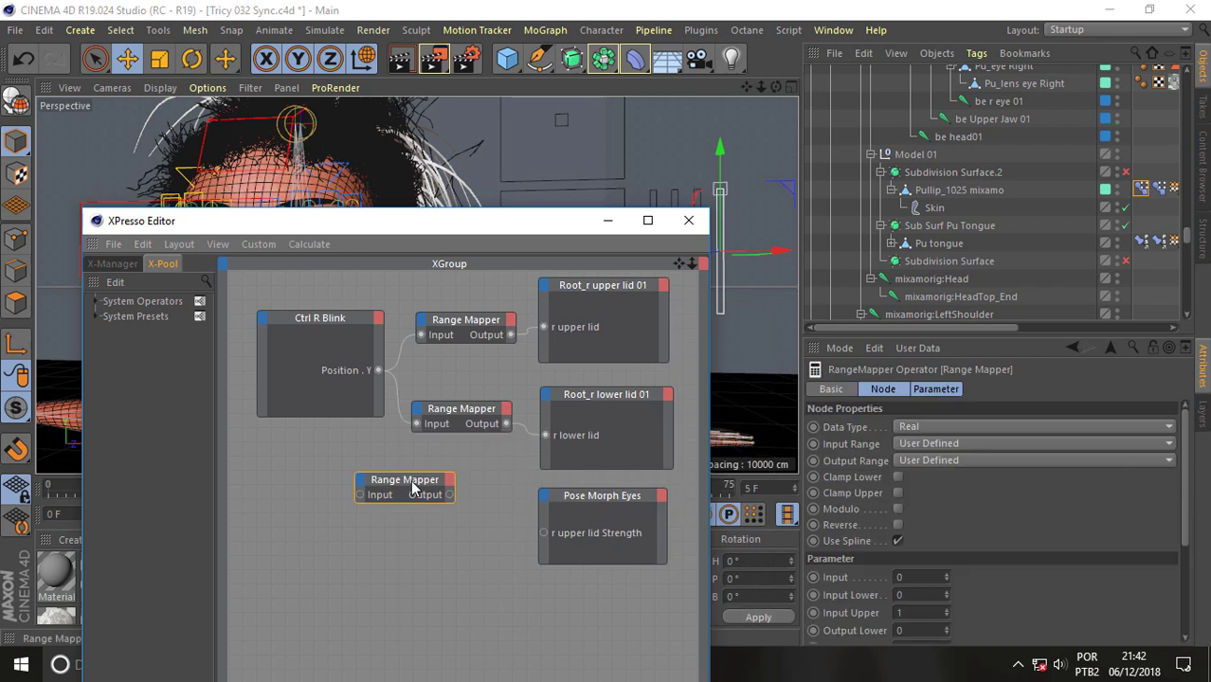
# Step: Place a new Range Mapper and wire it between Ctrl R Blink Position.Y and r upper lid Strength
pyautogui.moveTo(413, 487); pyautogui.dragTo(544, 537)
pyautogui.moveTo(378, 371)
pyautogui.mouseDown()
pyautogui.moveTo(409, 415)
pyautogui.moveTo(417, 511)
pyautogui.mouseUp()
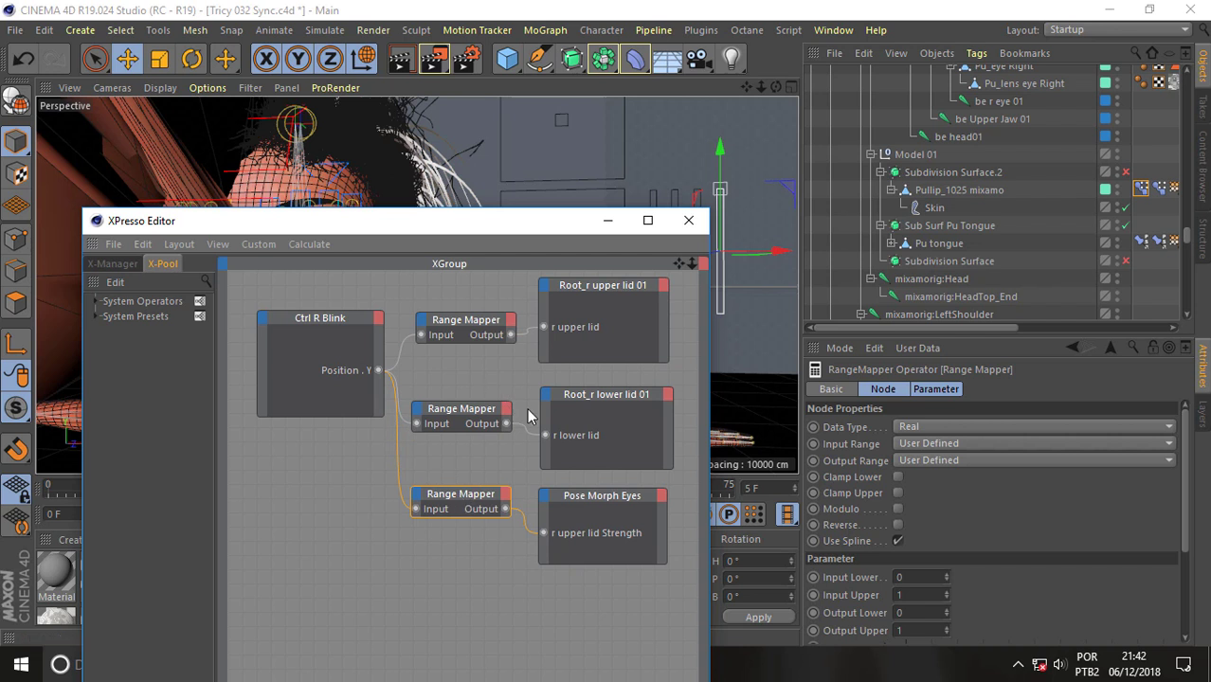
pyautogui.click(923, 596)
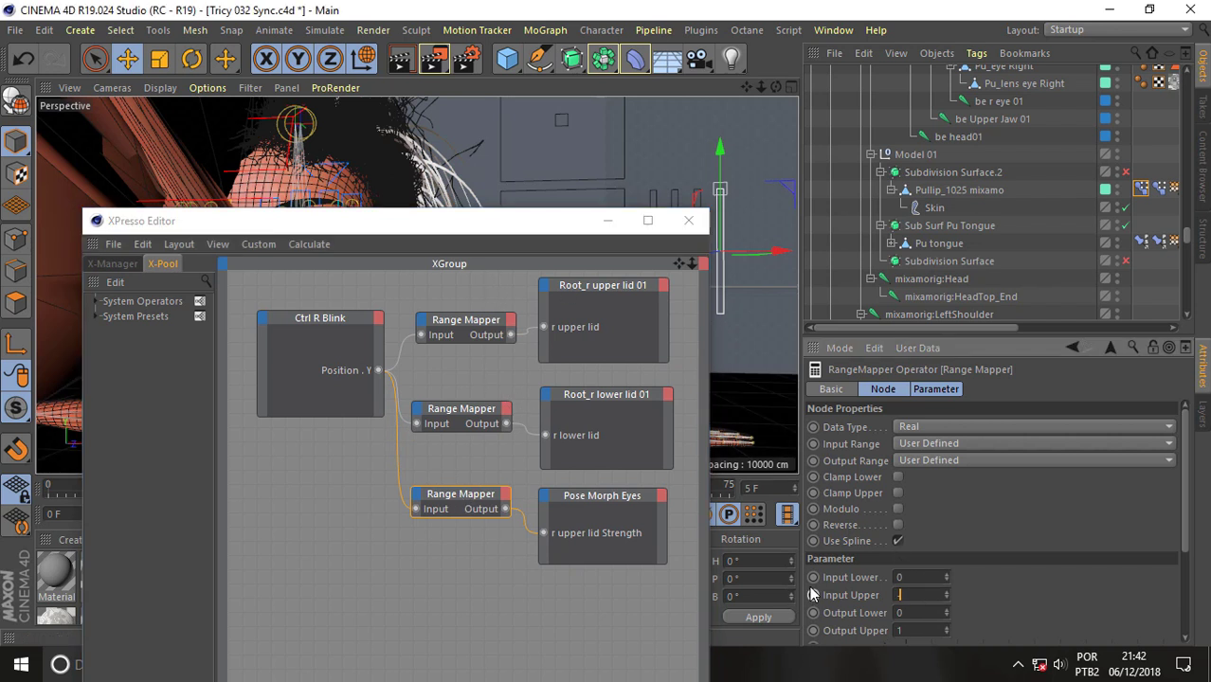
pyautogui.write('-100')
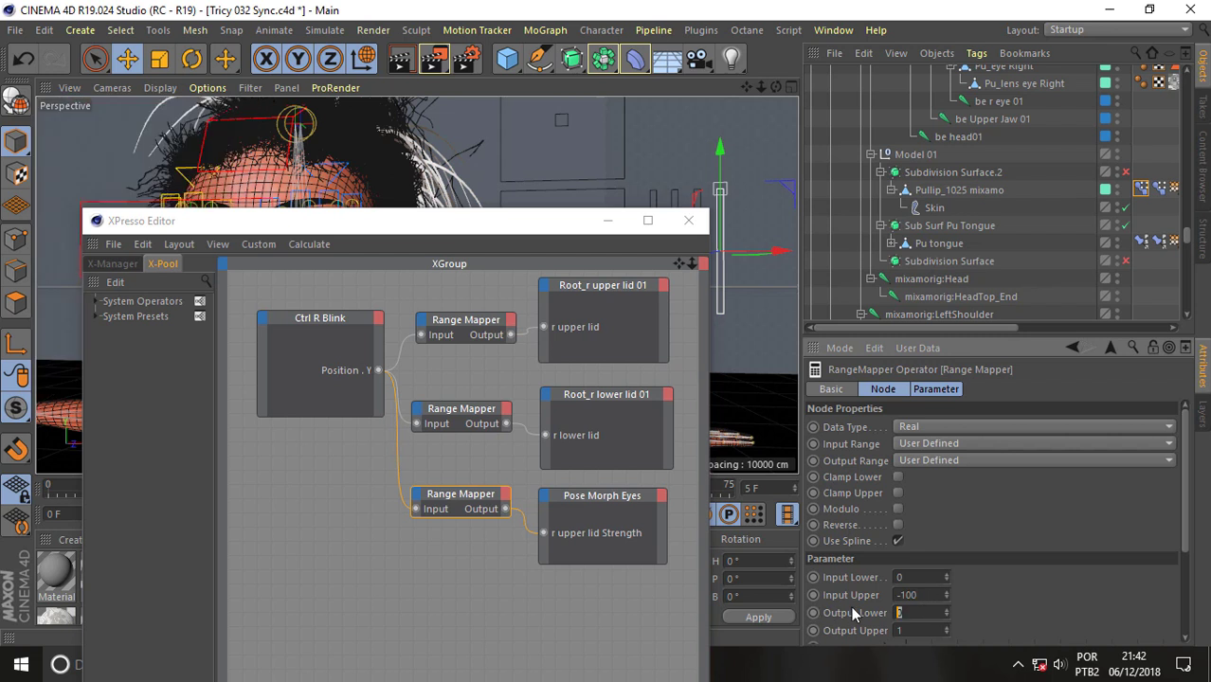
pyautogui.write('100')
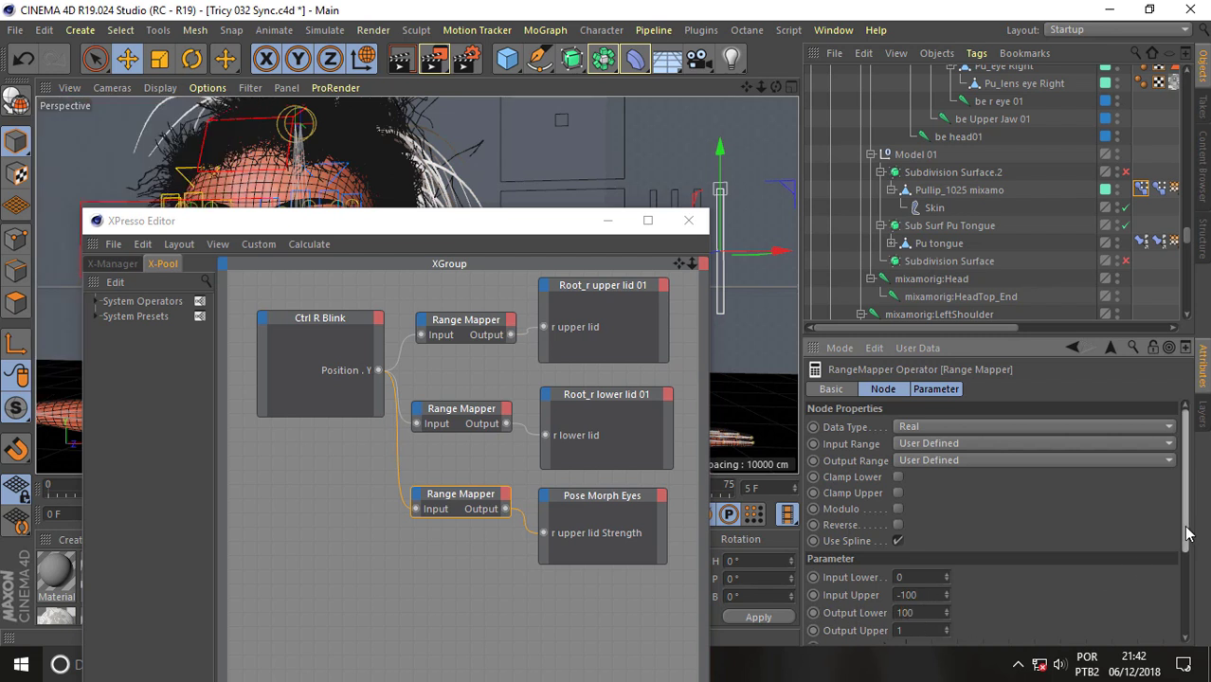
pyautogui.moveTo(1185, 497); pyautogui.dragTo(1181, 583)
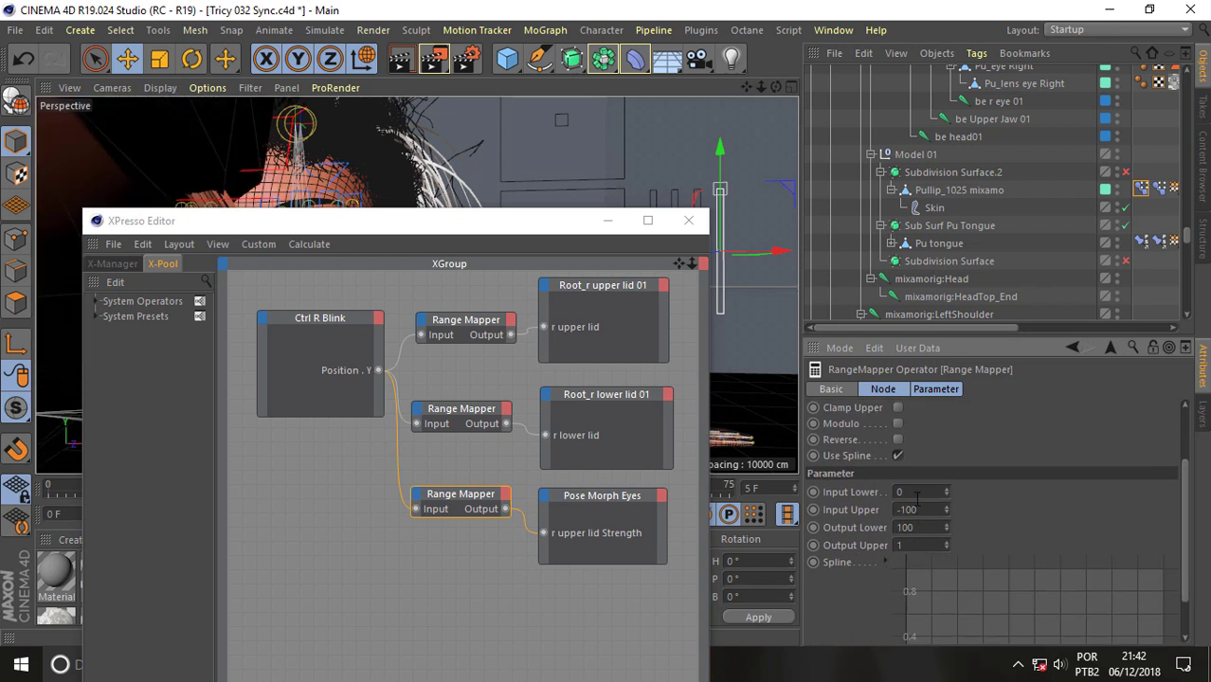
# Step: Set the Range Mapper to Input Lower -100, Input Upper 100, Output Lower 0, Output Upper 1
pyautogui.write('-100')
pyautogui.press('Tab')
pyautogui.write('100')
pyautogui.press('Tab')
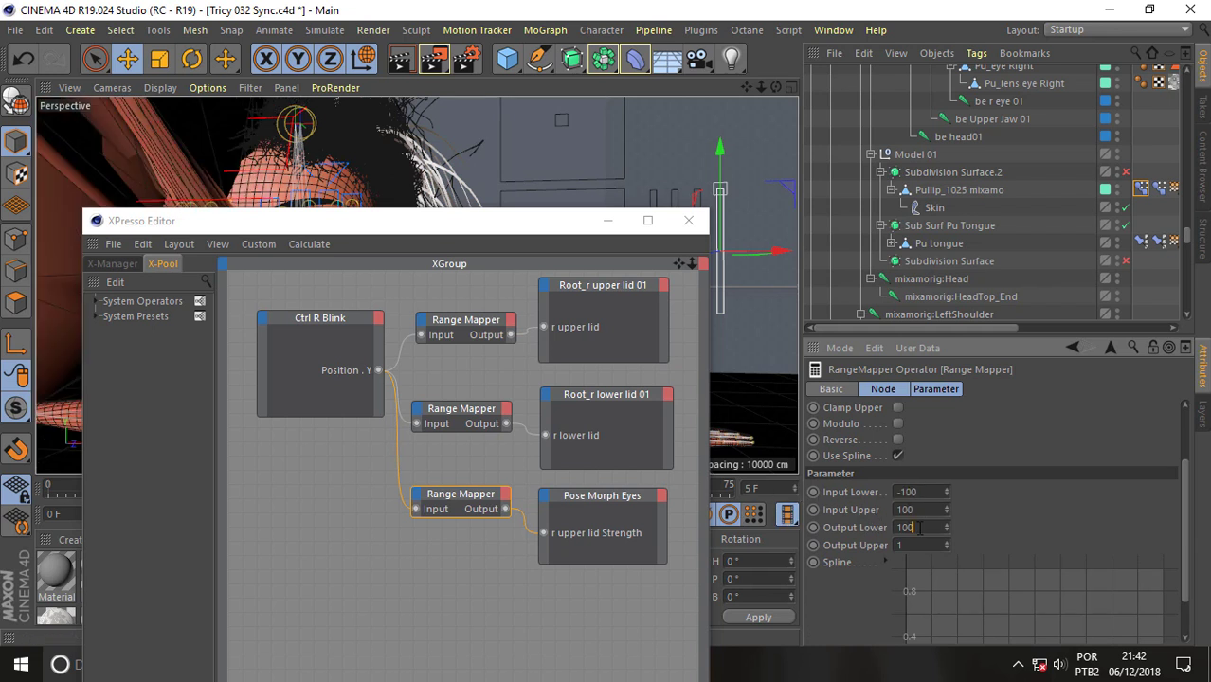
pyautogui.write('0')
pyautogui.press('Tab')
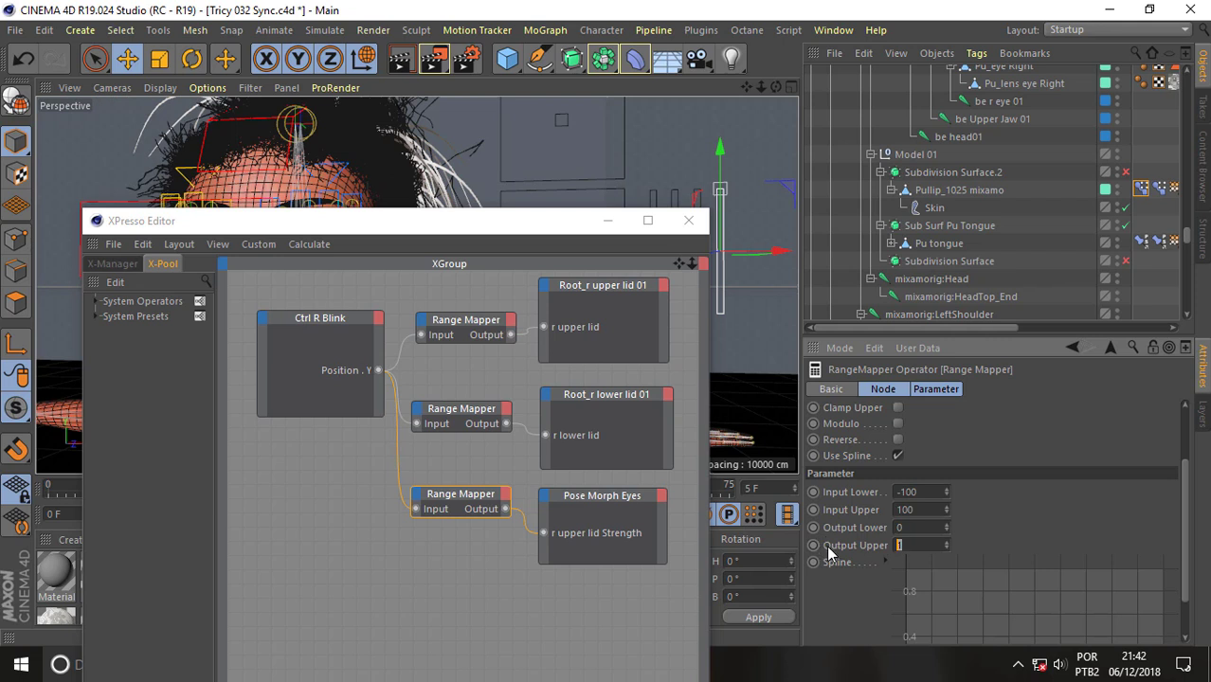
pyautogui.press('Return')
# Step: Move the node editor off the face and select the Ctrl R Blink controller
pyautogui.moveTo(447, 230)
pyautogui.mouseDown()
pyautogui.moveTo(420, 455)
pyautogui.moveTo(426, 383)
pyautogui.mouseUp()
pyautogui.click(736, 195)
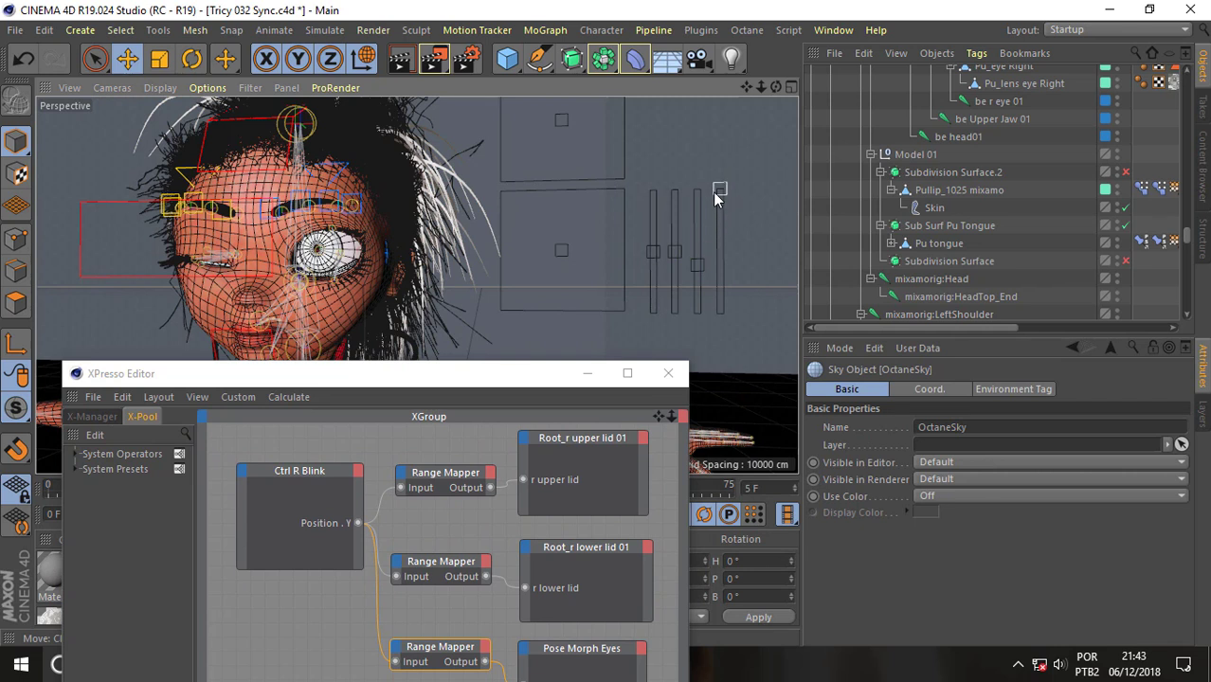
pyautogui.click(714, 190)
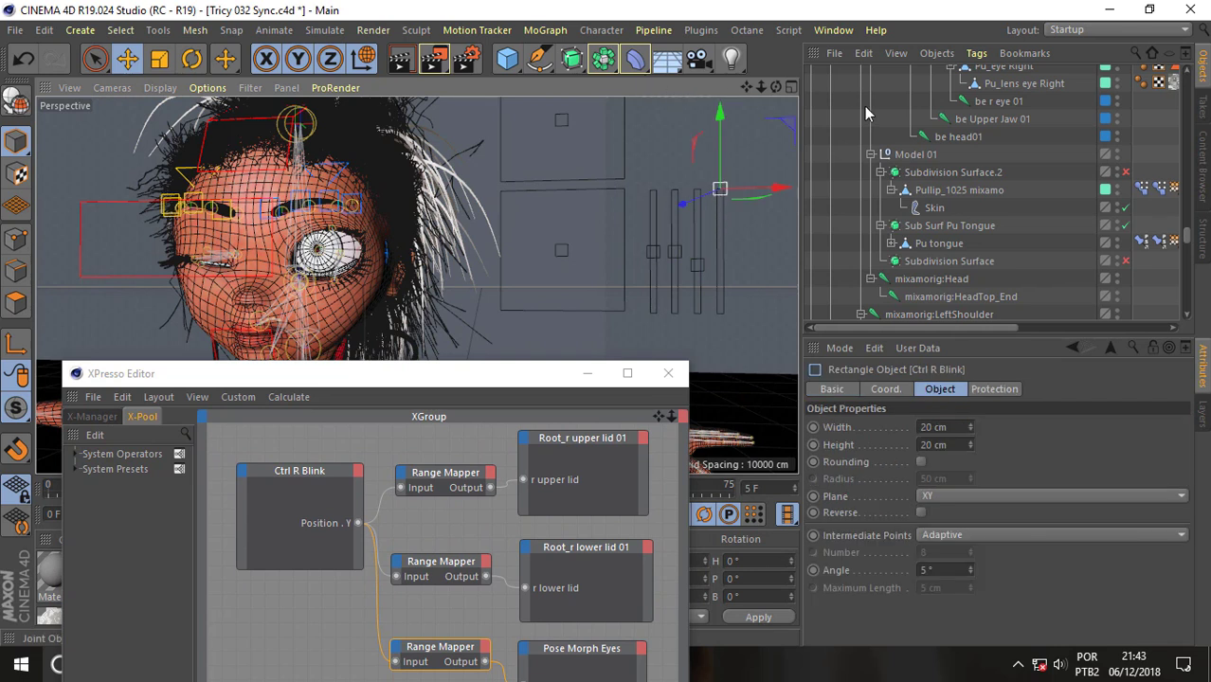
pyautogui.click(602, 30)
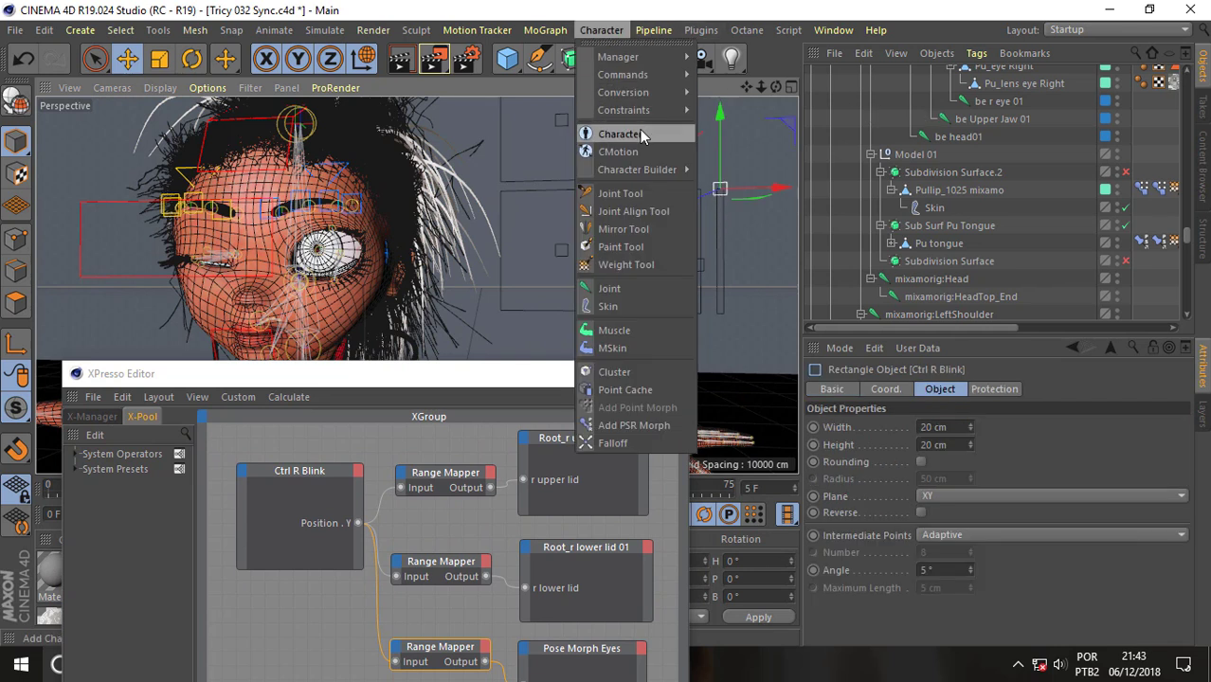
pyautogui.moveTo(623, 75)
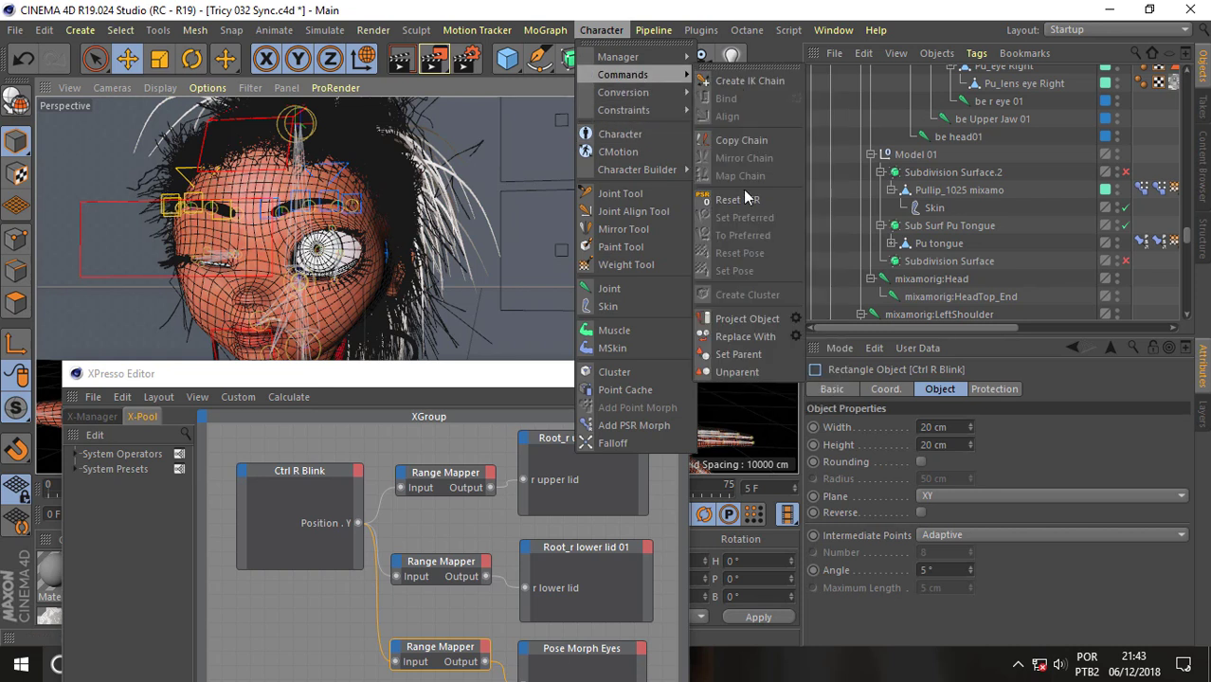
# Step: Apply Reset PSR to Ctrl R Blink and Ctrl L Blink
pyautogui.click(745, 199)
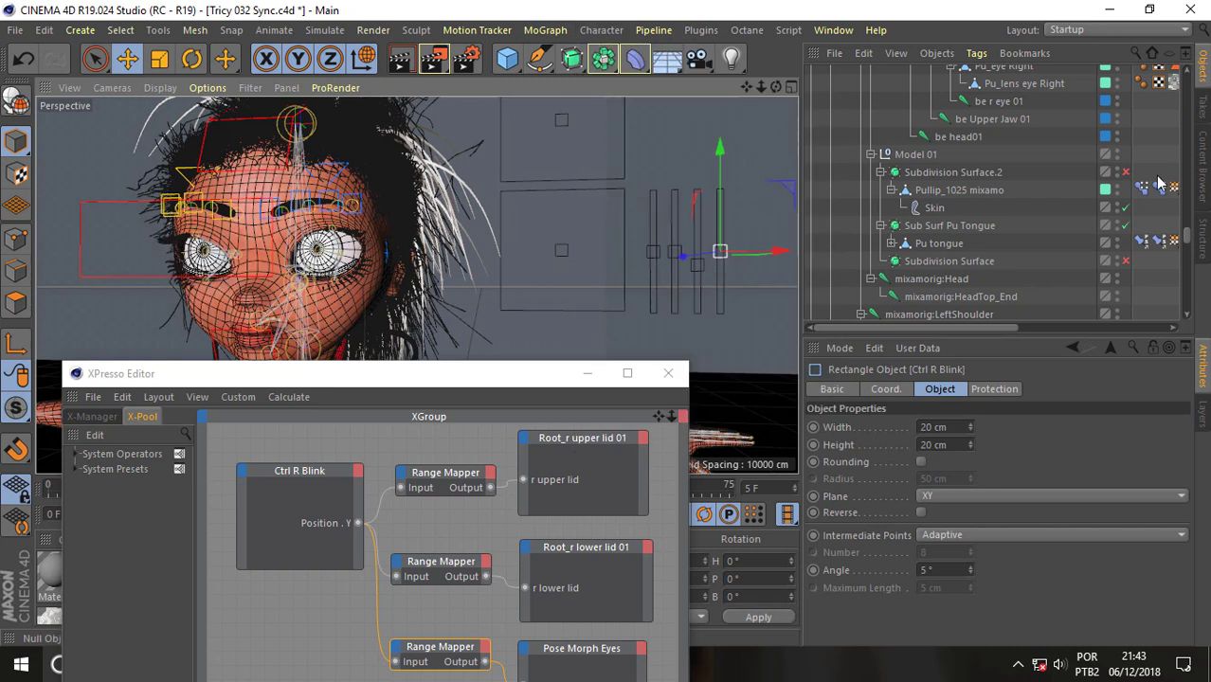
pyautogui.moveTo(1190, 245); pyautogui.dragTo(1190, 60)
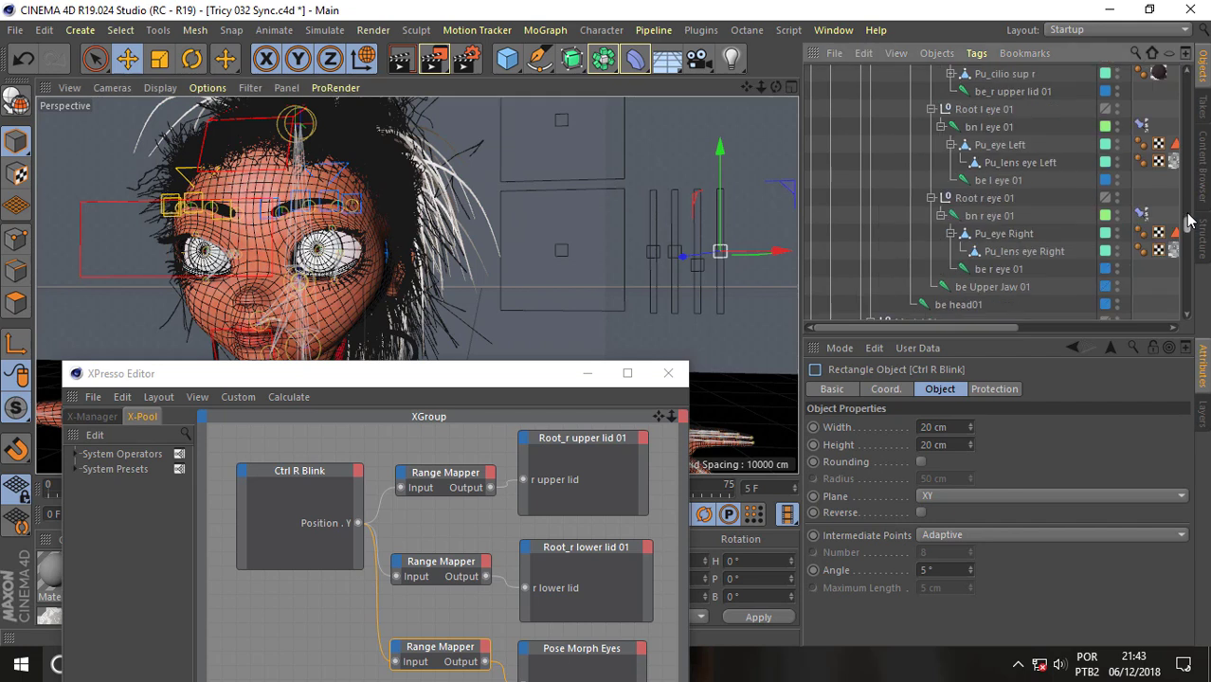
pyautogui.click(881, 216)
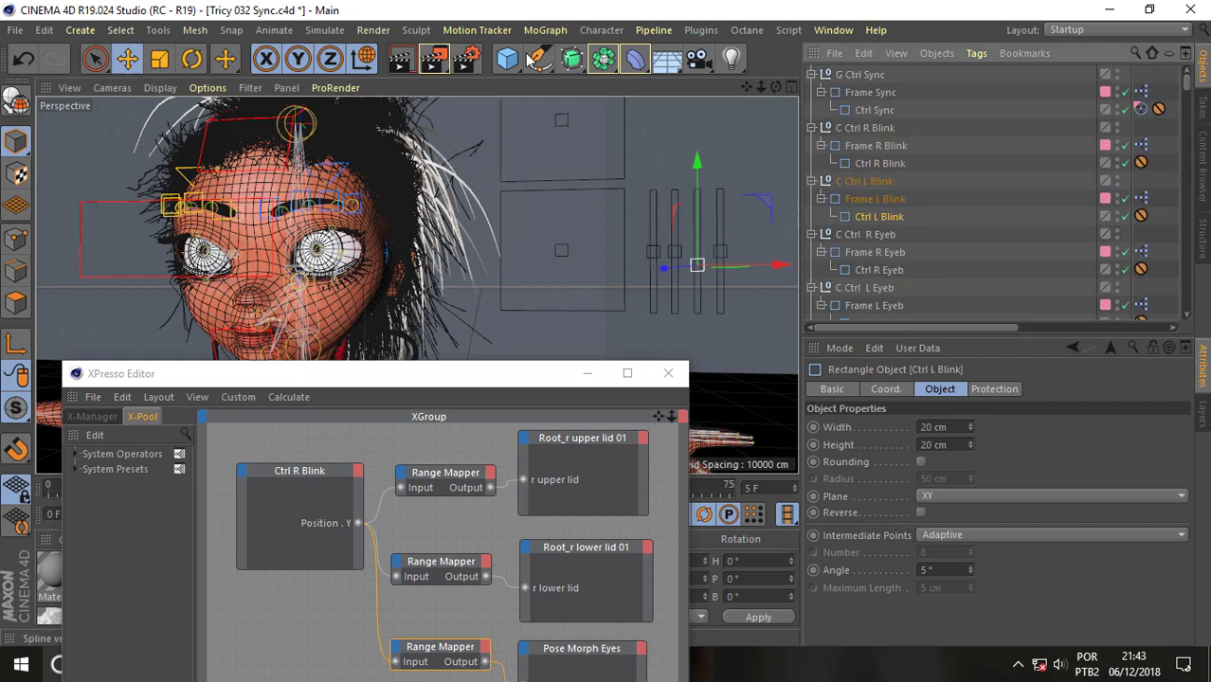
pyautogui.click(602, 29)
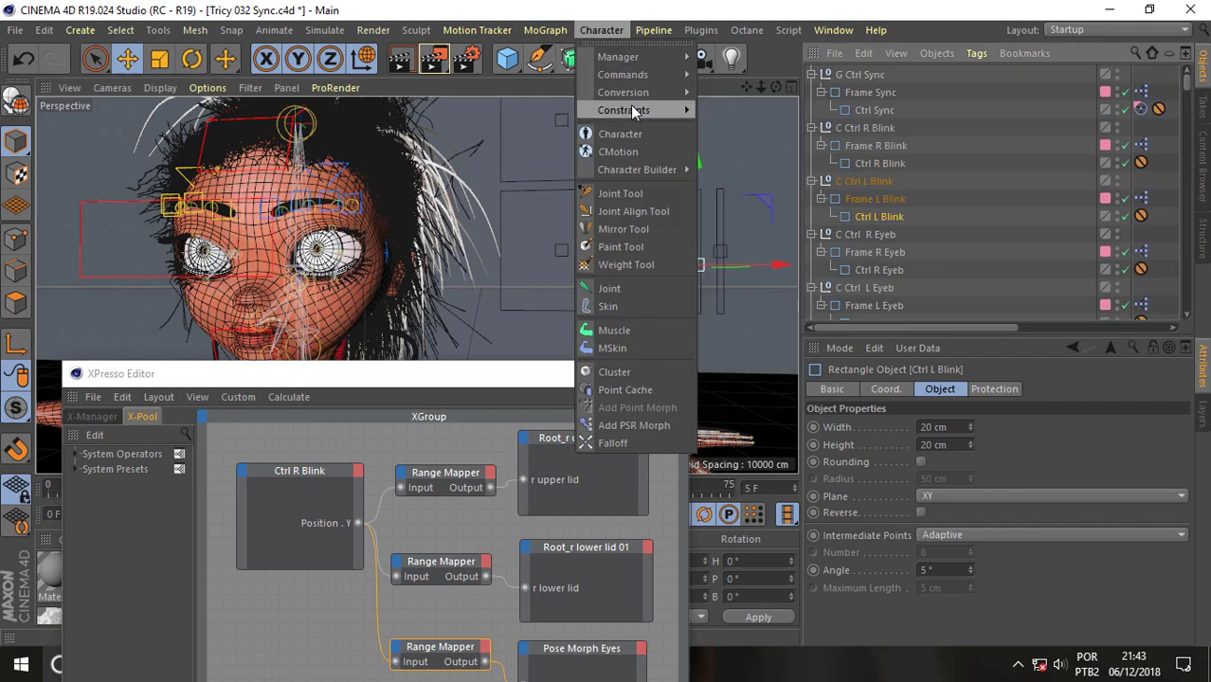
pyautogui.moveTo(623, 74)
pyautogui.click(745, 200)
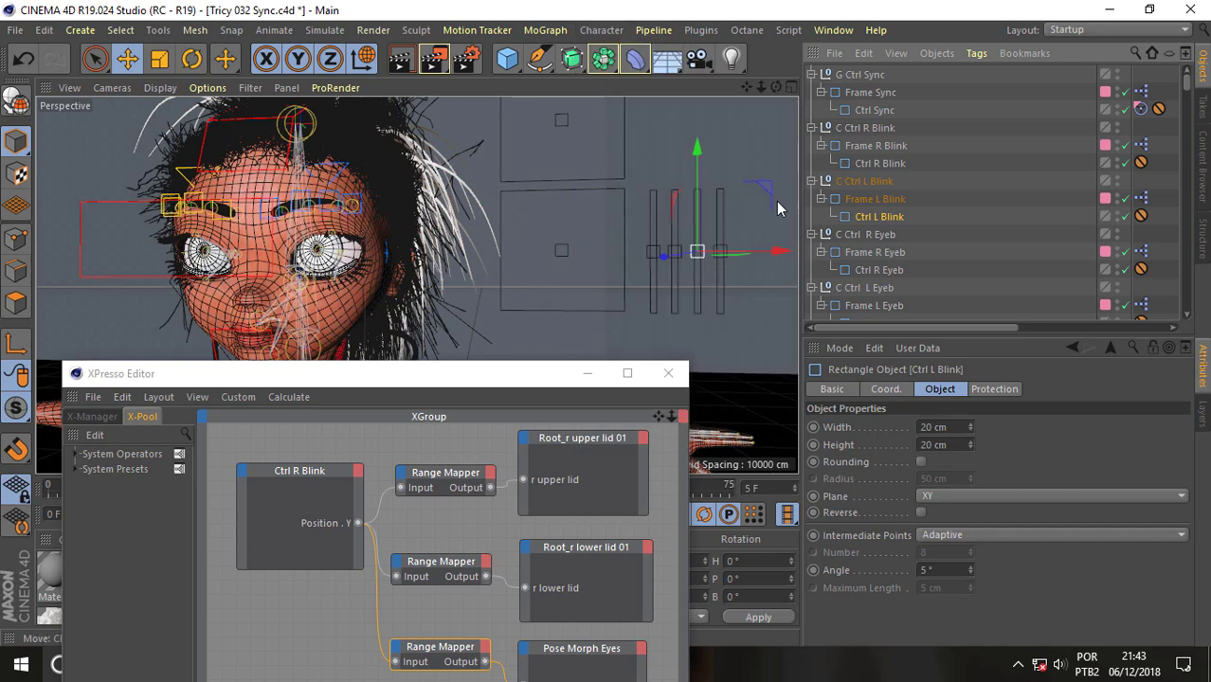
# Step: Select both blink controllers and raise them on Y to close both eyelids
pyautogui.keyDown('shift'); pyautogui.click(881, 163); pyautogui.keyUp('shift')
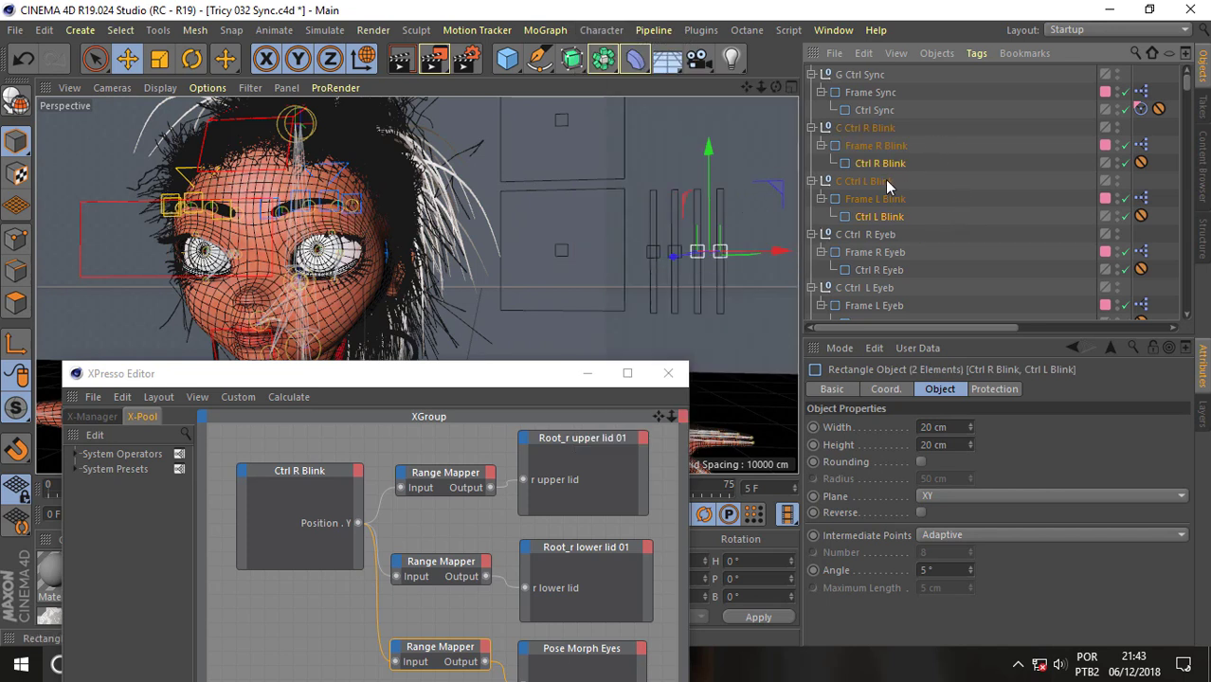
pyautogui.moveTo(710, 196); pyautogui.dragTo(709, 157)
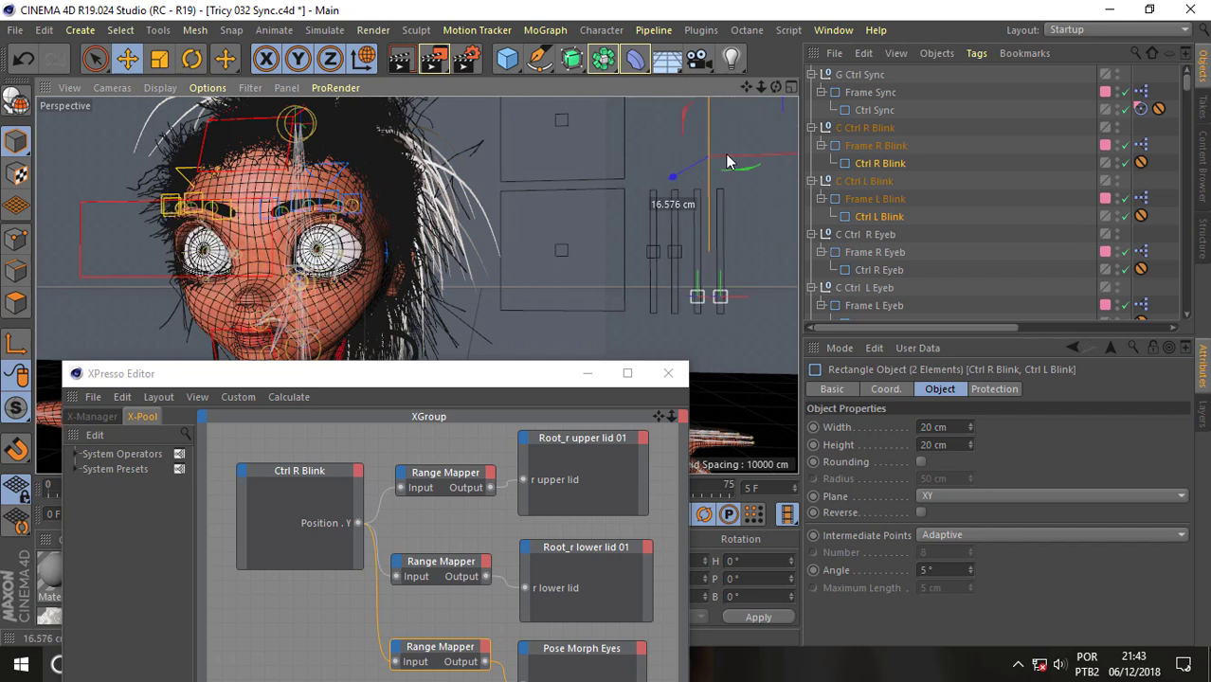
pyautogui.moveTo(708, 225)
pyautogui.mouseDown()
pyautogui.moveTo(709, 188)
pyautogui.moveTo(709, 277)
pyautogui.mouseUp()
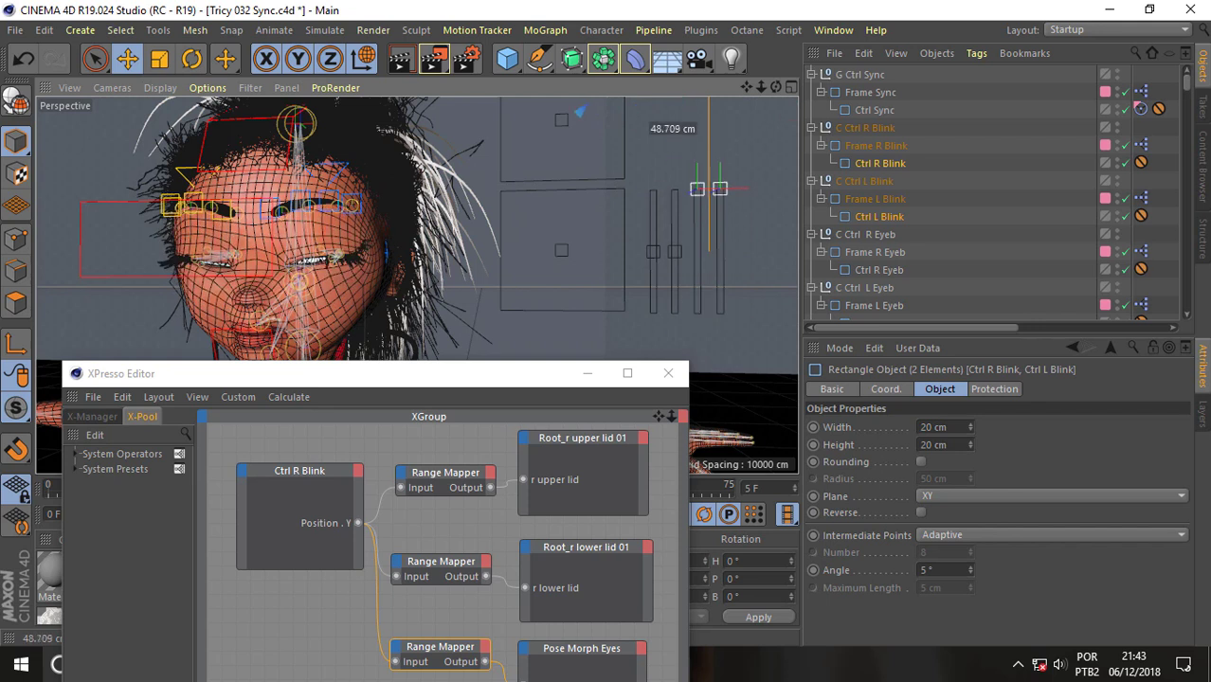
pyautogui.moveTo(625, 111)
pyautogui.mouseDown()
pyautogui.moveTo(541, 111)
pyautogui.moveTo(553, 113)
pyautogui.moveTo(581, 216)
pyautogui.mouseUp()
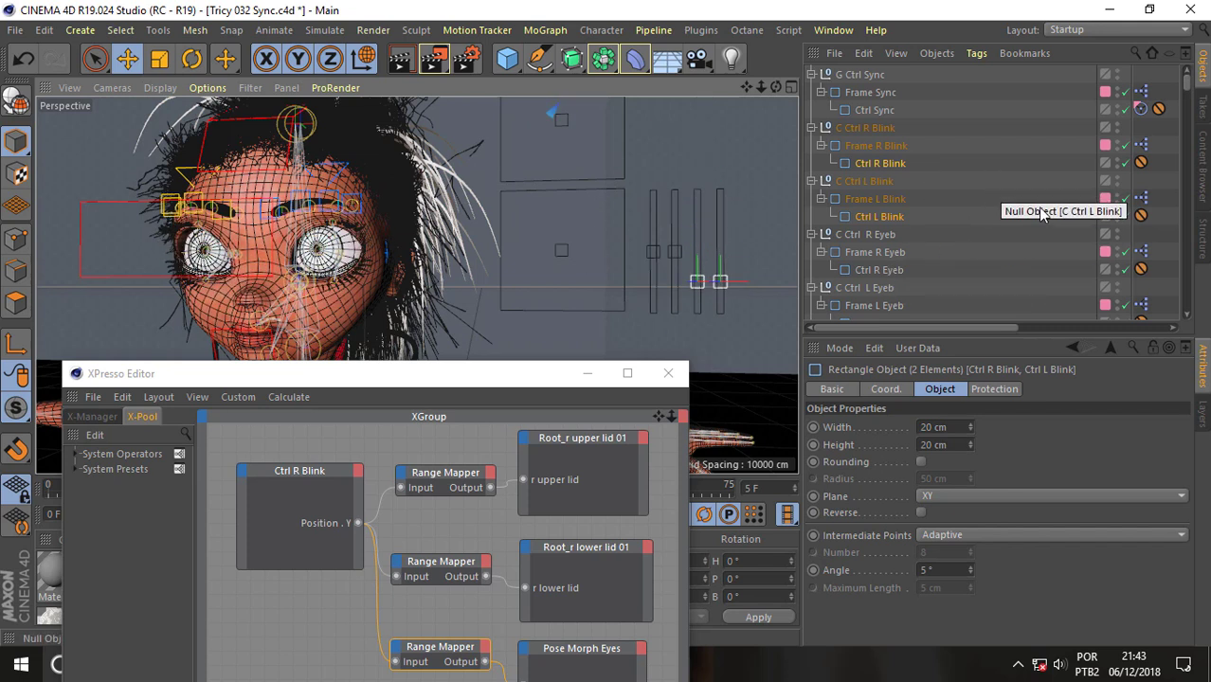
# Step: Zoom in on the face and move Ctrl Sync off rest to reshape the mouth
pyautogui.click(875, 111)
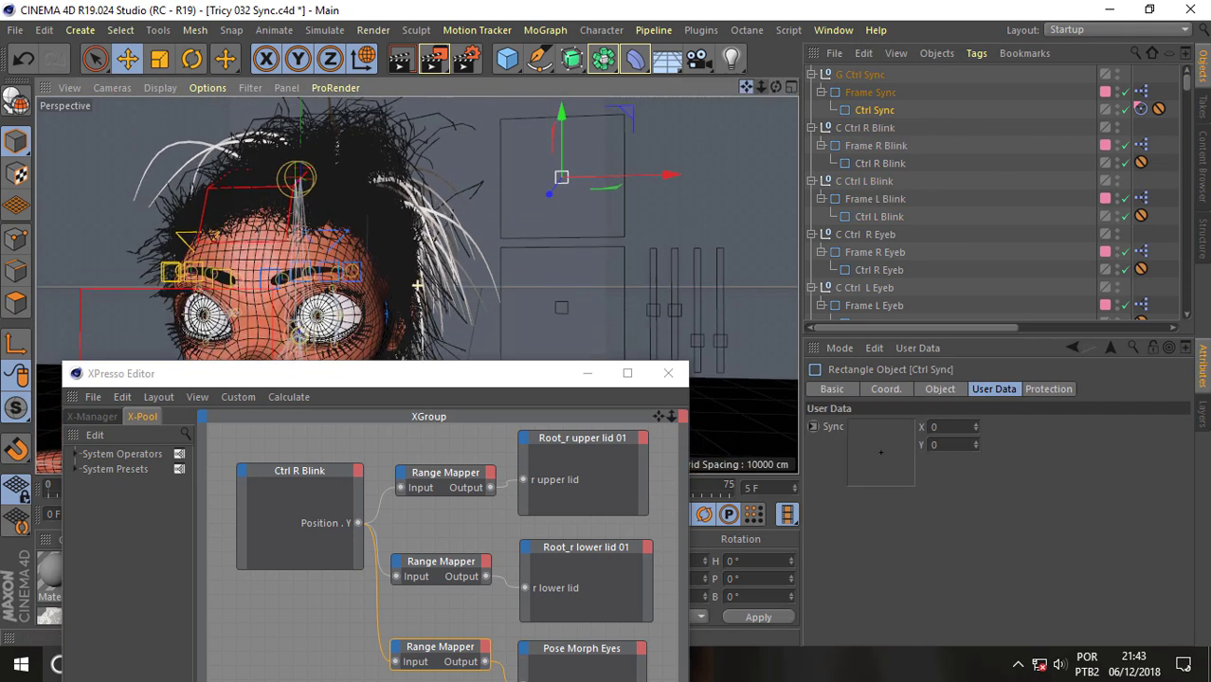
pyautogui.moveTo(764, 87); pyautogui.dragTo(593, 132)
pyautogui.moveTo(425, 377); pyautogui.dragTo(796, 497)
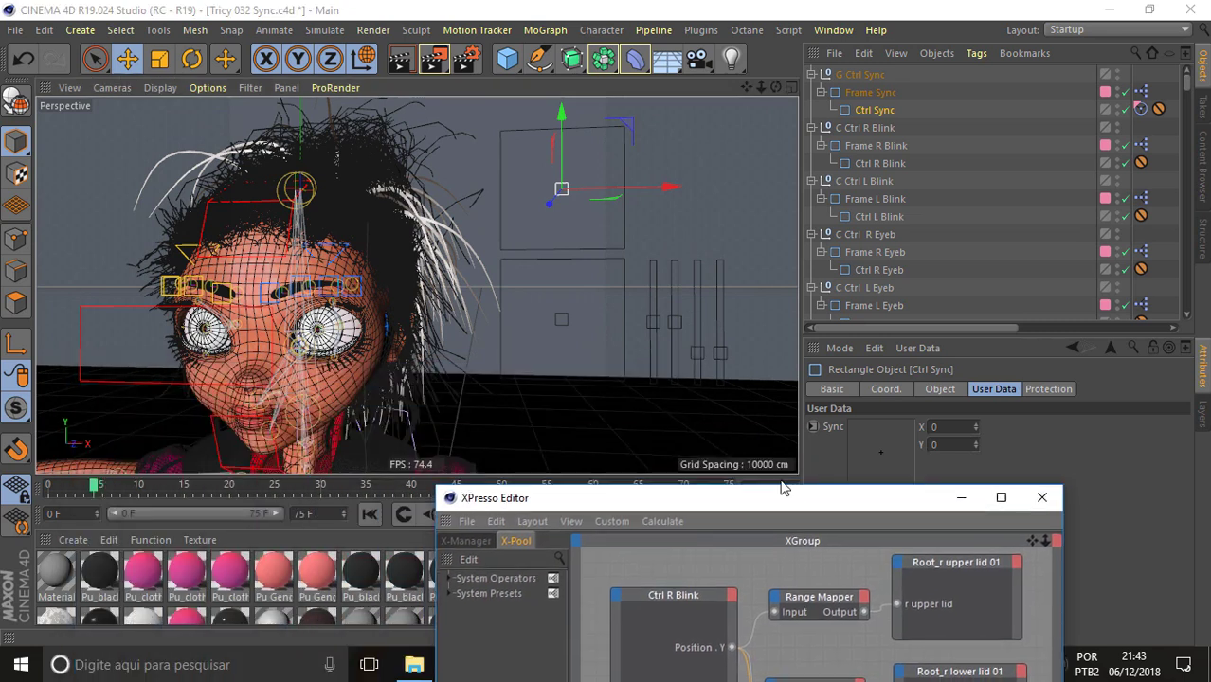
pyautogui.moveTo(639, 140)
pyautogui.mouseDown()
pyautogui.moveTo(610, 165)
pyautogui.moveTo(583, 106)
pyautogui.mouseUp()
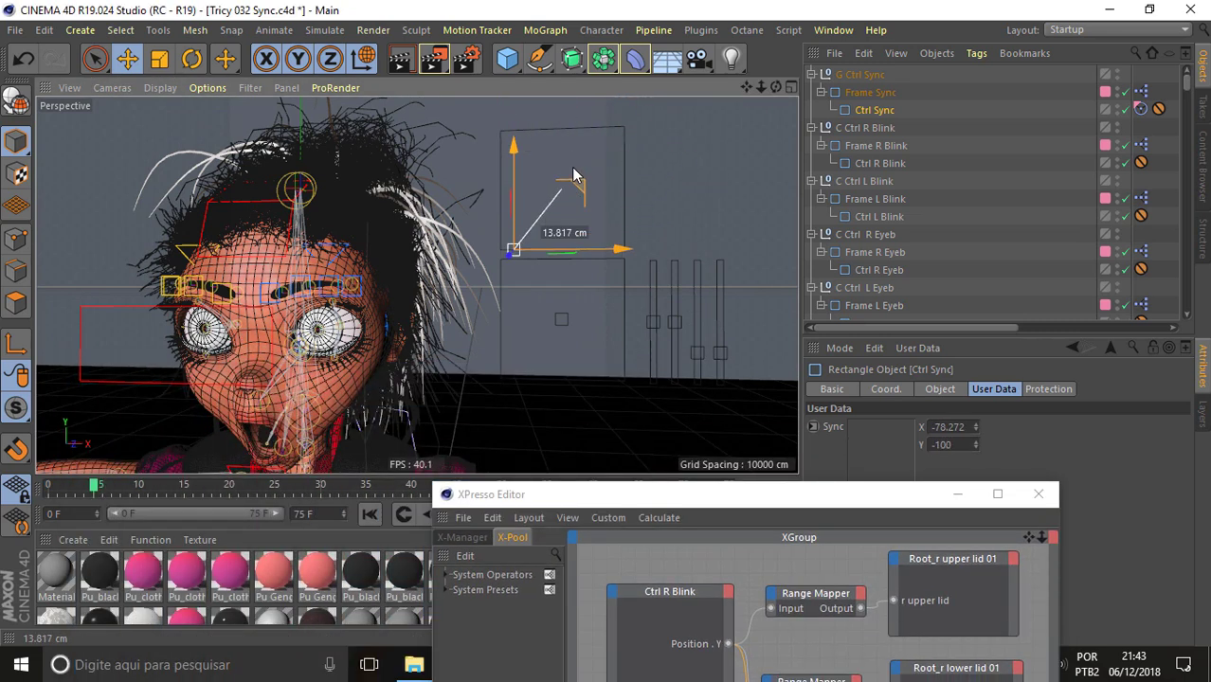
pyautogui.moveTo(512, 159)
pyautogui.mouseDown()
pyautogui.moveTo(621, 136)
pyautogui.moveTo(531, 130)
pyautogui.moveTo(619, 138)
pyautogui.moveTo(576, 145)
pyautogui.moveTo(675, 108)
pyautogui.moveTo(1199, 156)
pyautogui.mouseUp()
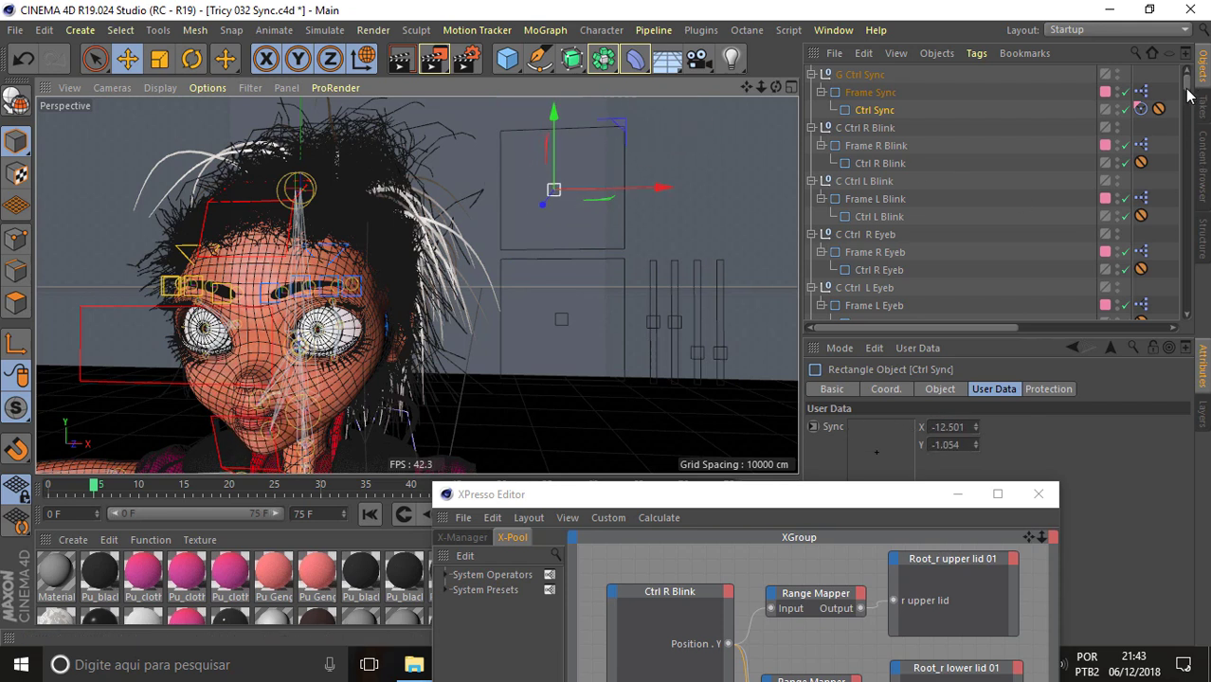
pyautogui.moveTo(1191, 94)
pyautogui.mouseDown()
pyautogui.moveTo(1193, 112)
pyautogui.moveTo(726, 270)
pyautogui.mouseUp()
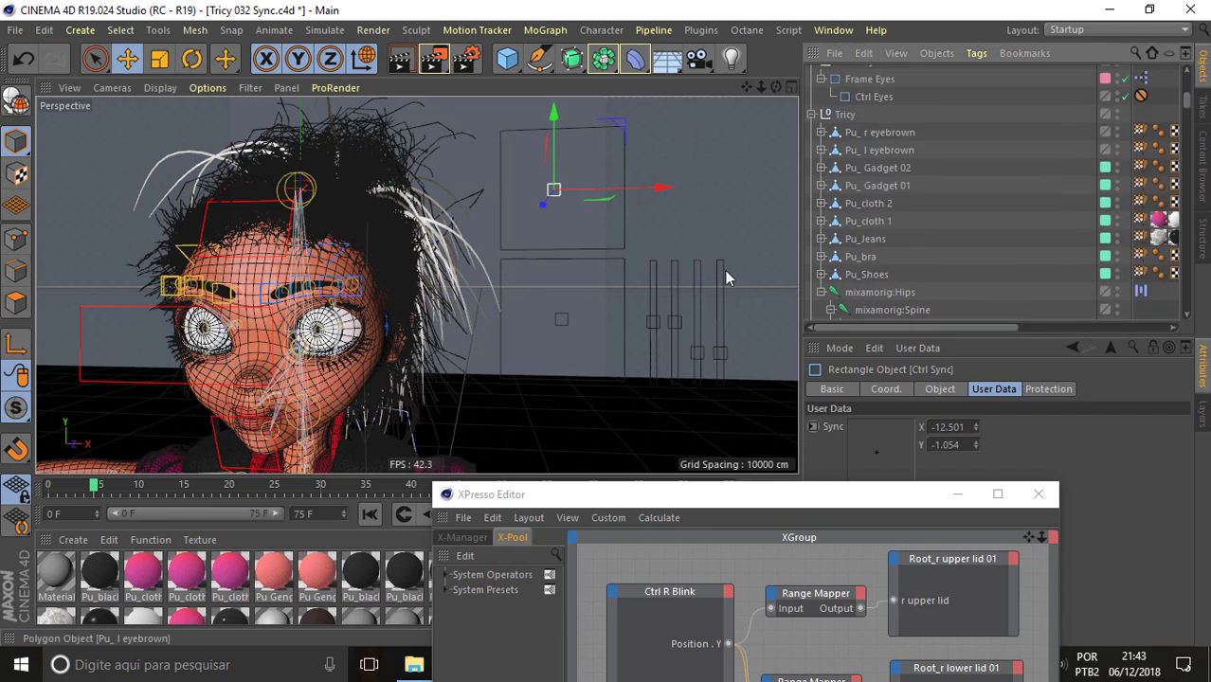
pyautogui.click(565, 319)
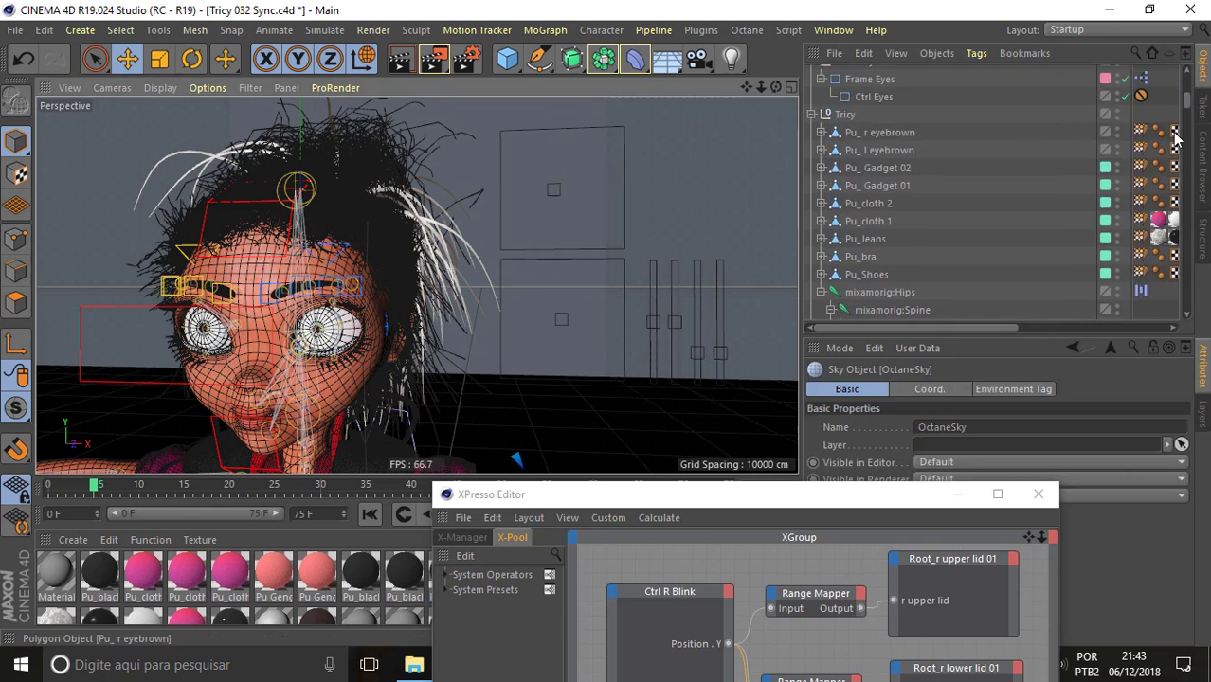
# Step: Shift the eyes with Ctrl Eyes, then close the XPresso Editor
pyautogui.click(881, 98)
pyautogui.moveTo(620, 273); pyautogui.dragTo(617, 255)
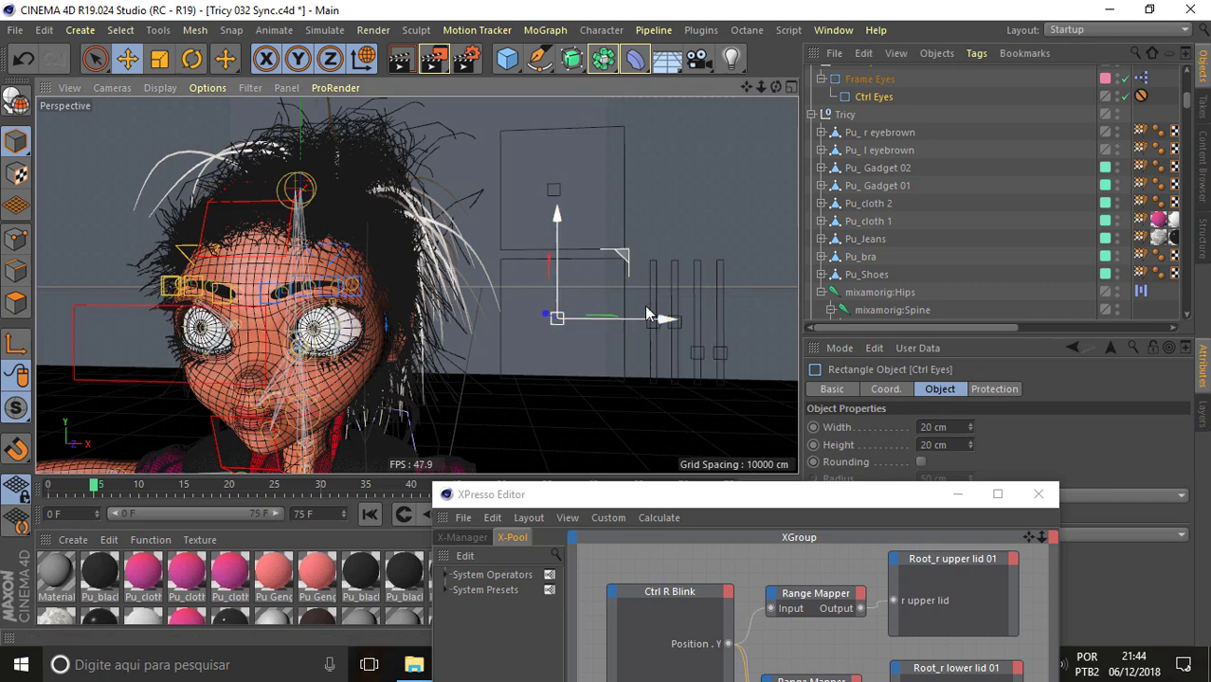
pyautogui.moveTo(742, 497); pyautogui.dragTo(557, 144)
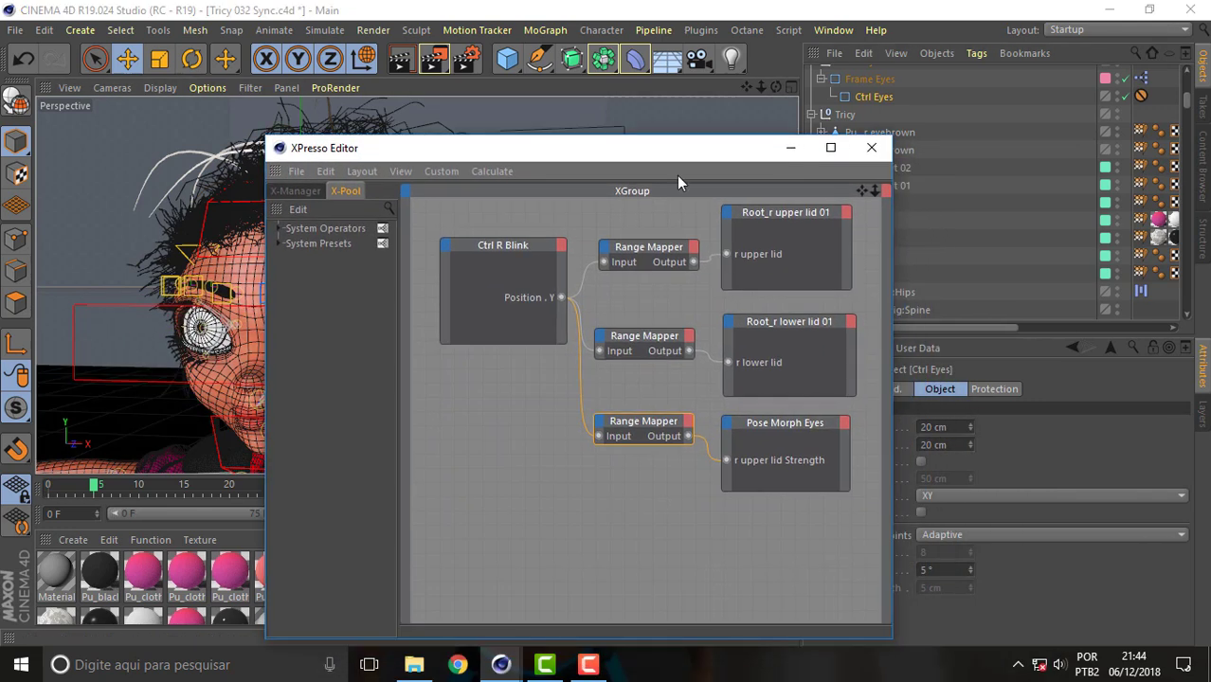
pyautogui.click(872, 147)
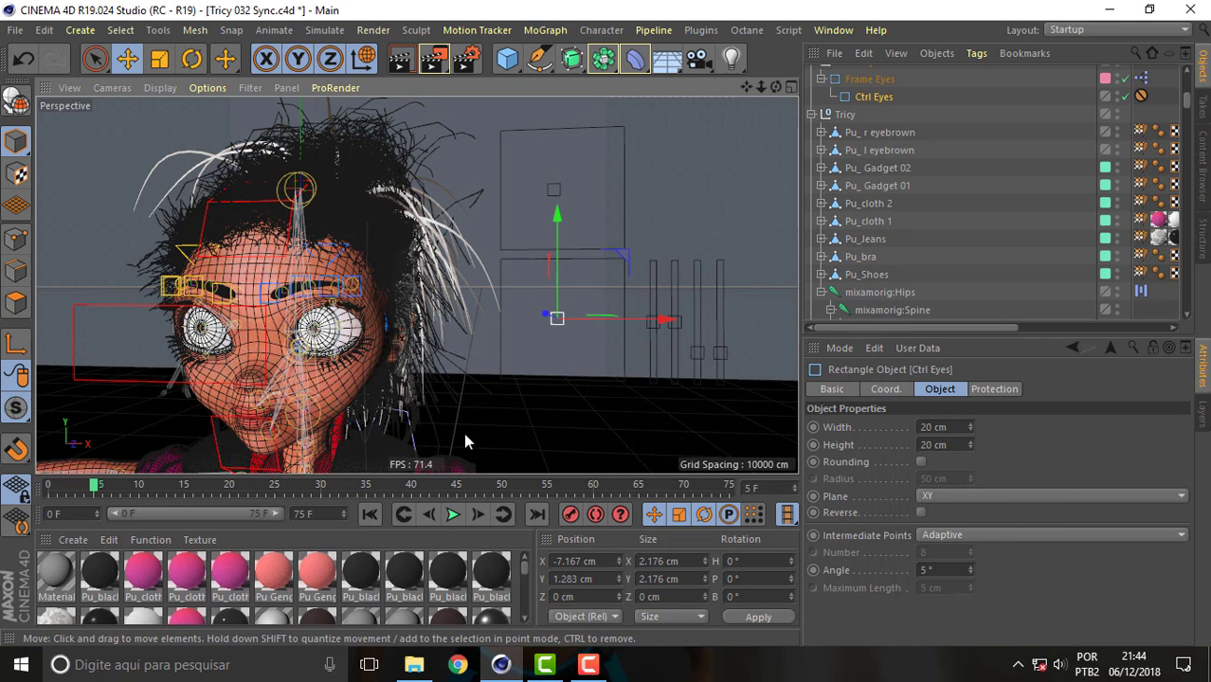
# Step: Reset PSR on Ctrl Sync and Ctrl L Blink to zero their positions
pyautogui.click(591, 668)
pyautogui.click(591, 669)
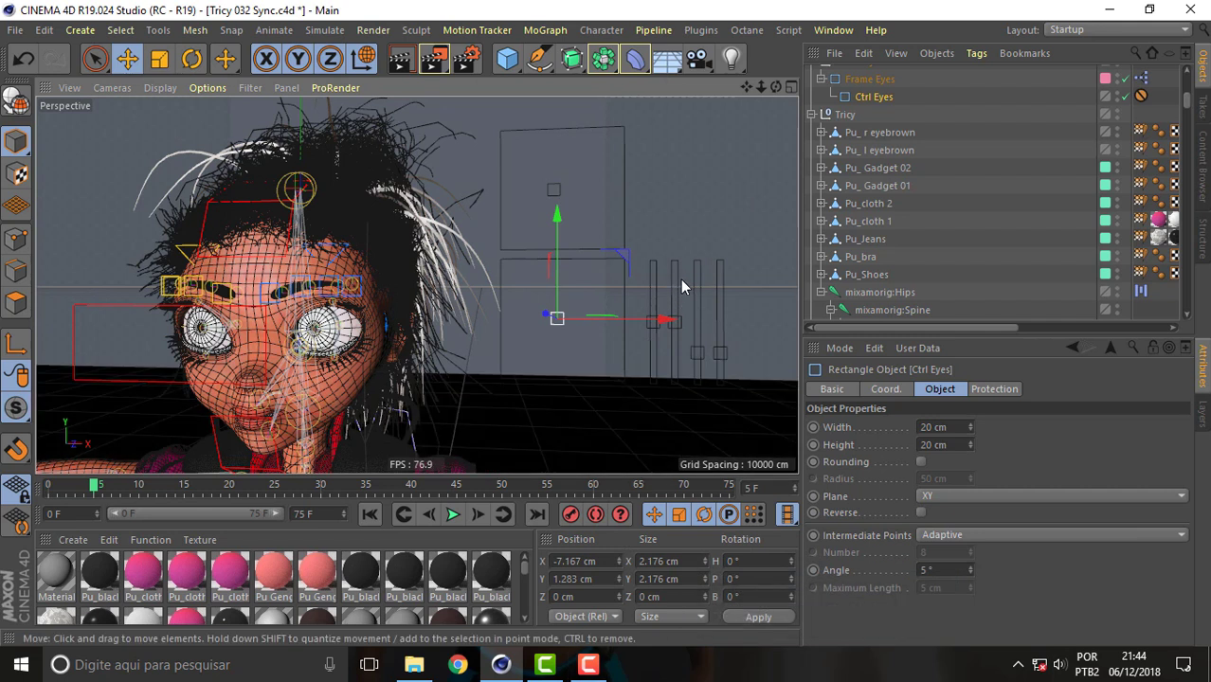
pyautogui.click(554, 190)
pyautogui.click(599, 31)
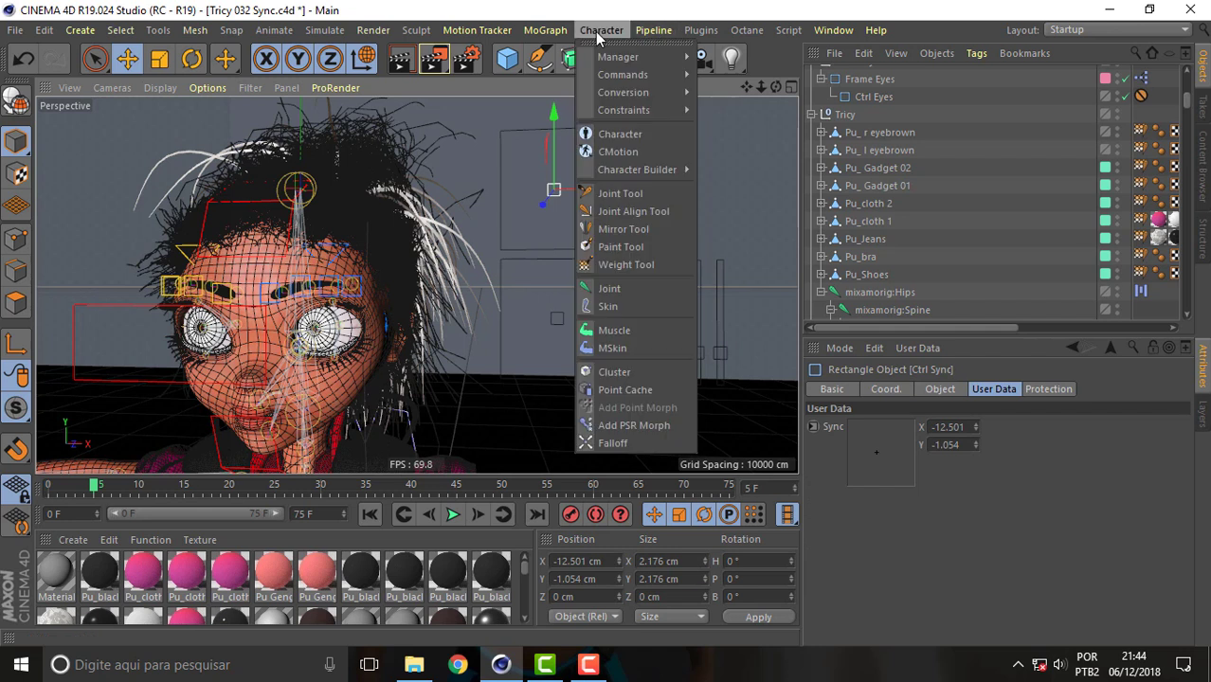
pyautogui.moveTo(622, 74)
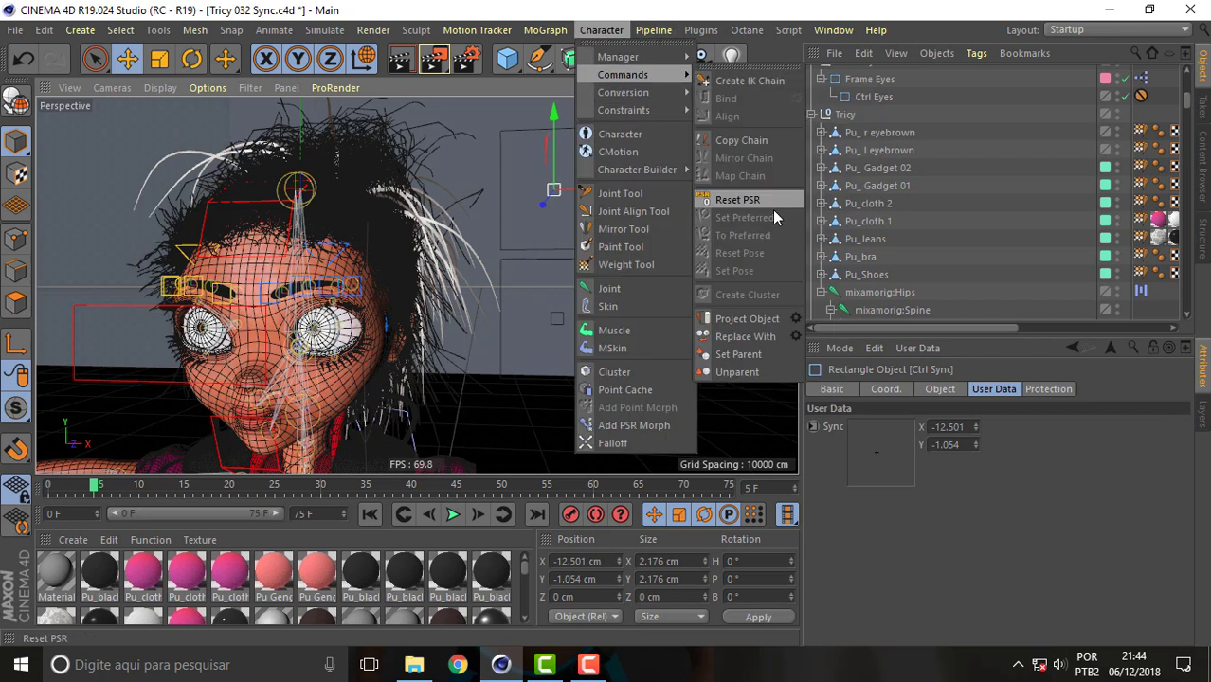
pyautogui.click(758, 199)
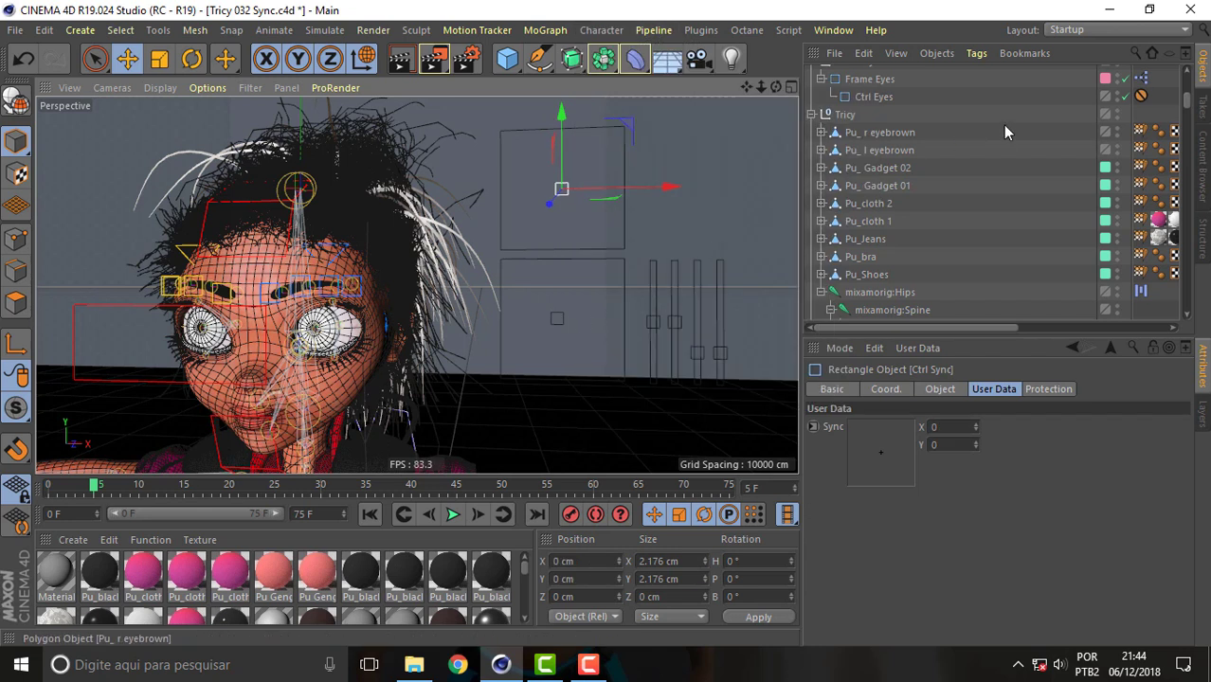
pyautogui.moveTo(1188, 100); pyautogui.dragTo(1182, 51)
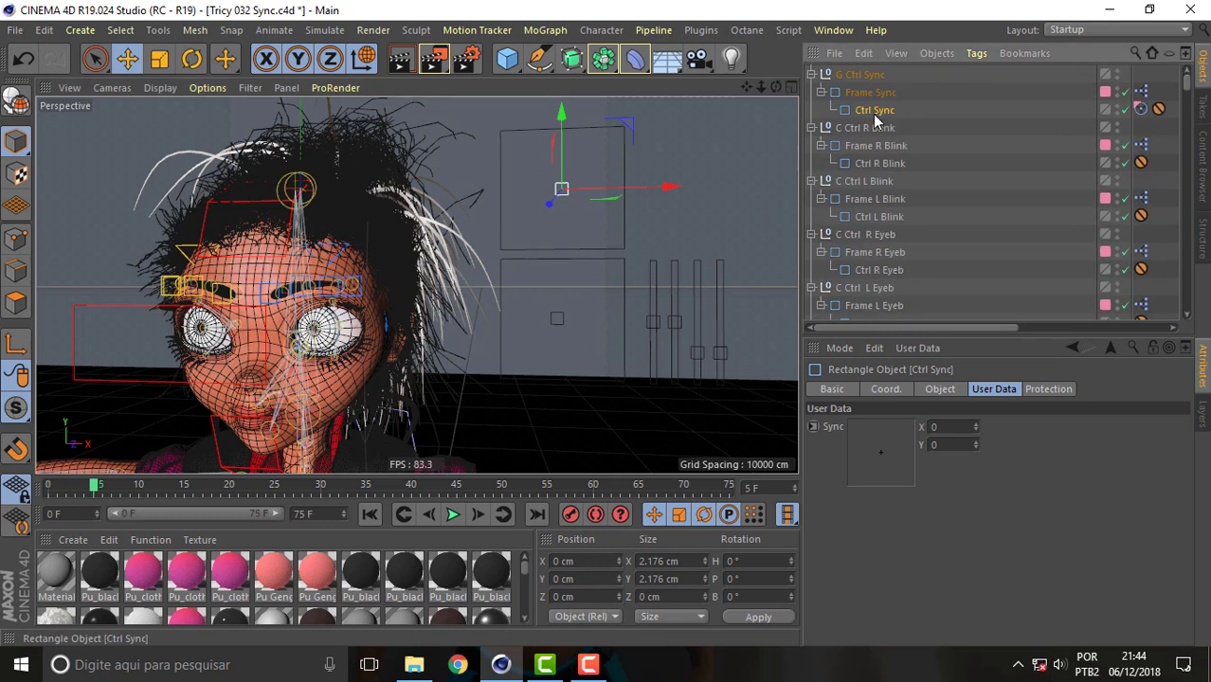
pyautogui.click(879, 216)
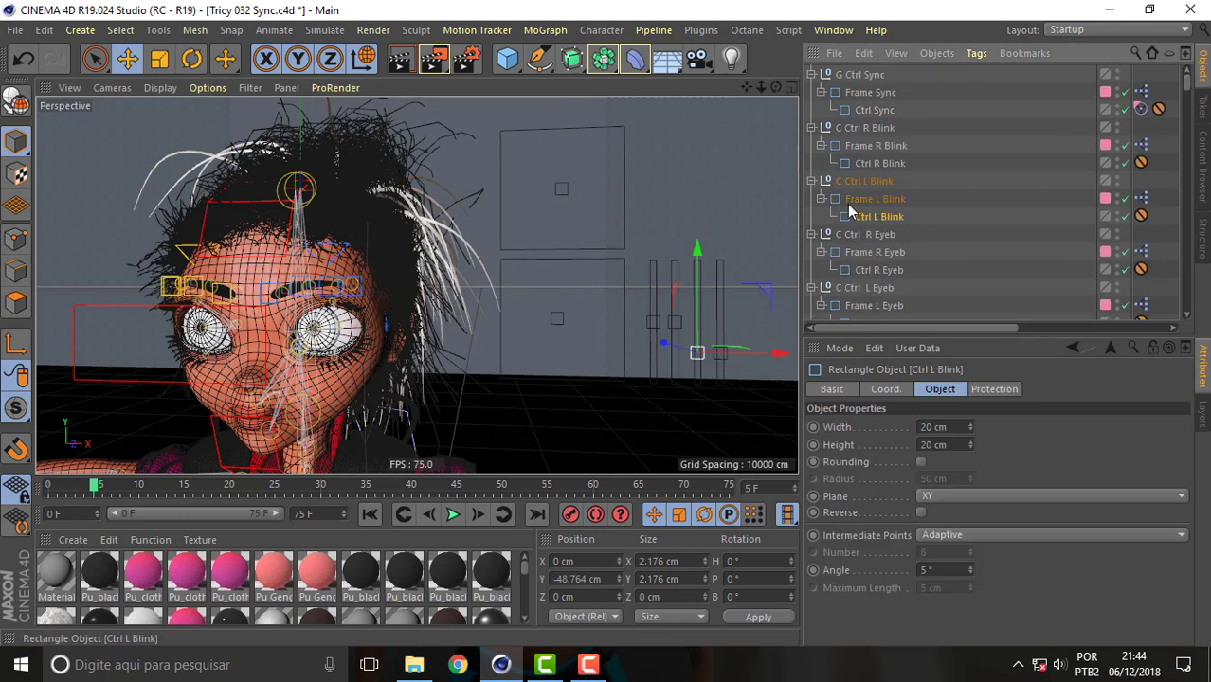
pyautogui.click(601, 32)
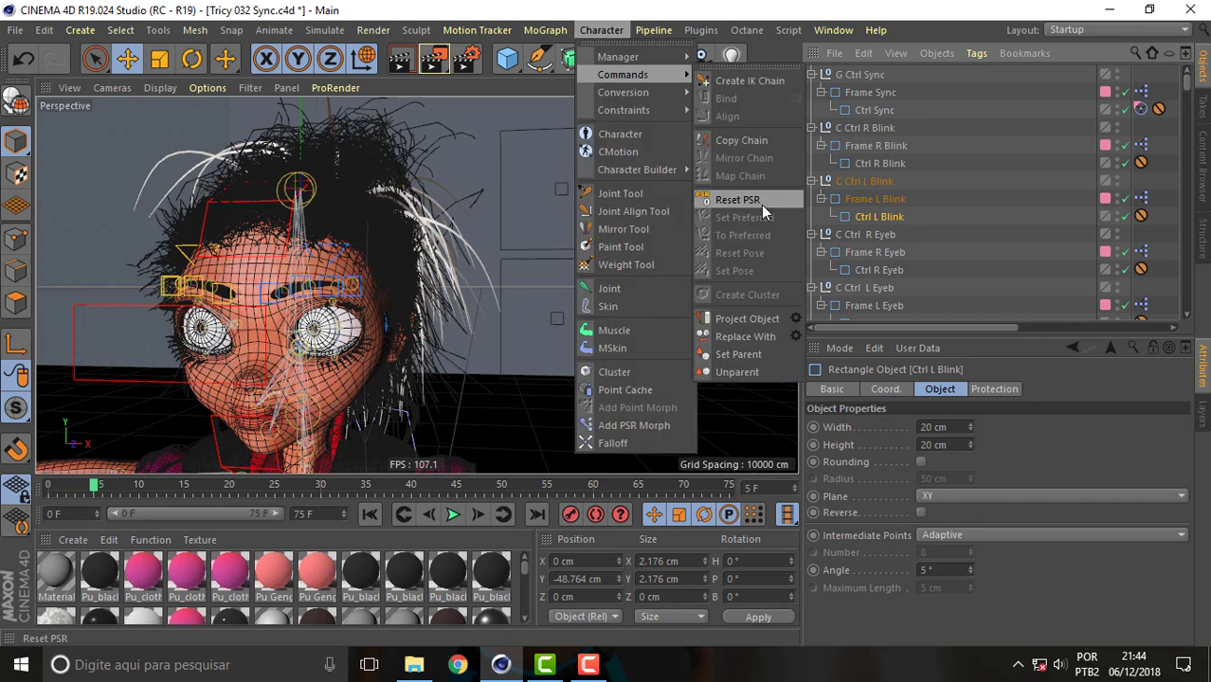
pyautogui.click(763, 207)
# Step: Reset PSR on Ctrl R Blink and Ctrl Eyes, returning them to 0 cm
pyautogui.click(883, 163)
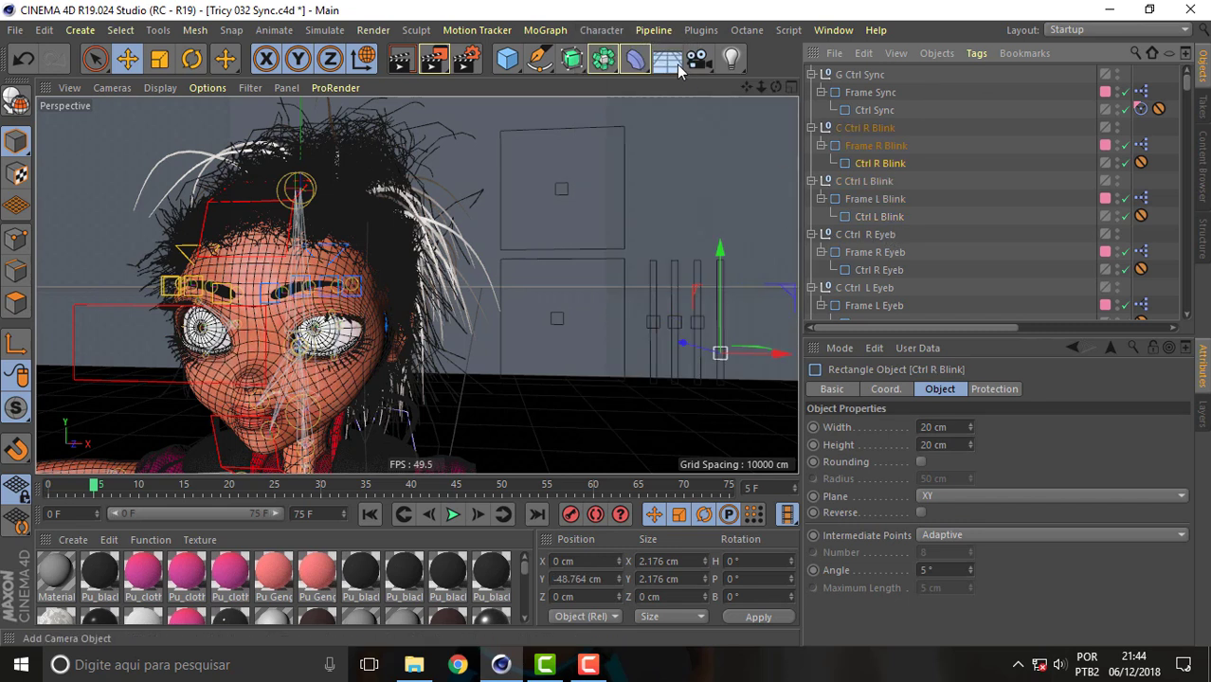
pyautogui.click(602, 32)
pyautogui.moveTo(622, 75)
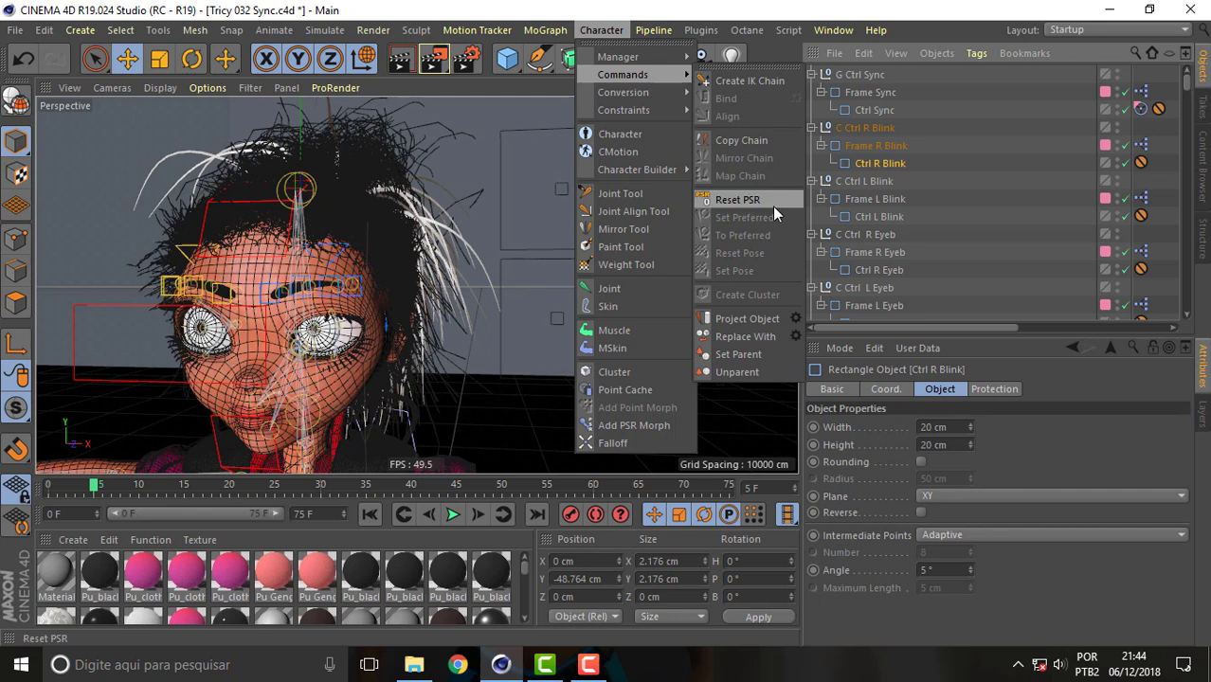
pyautogui.click(764, 203)
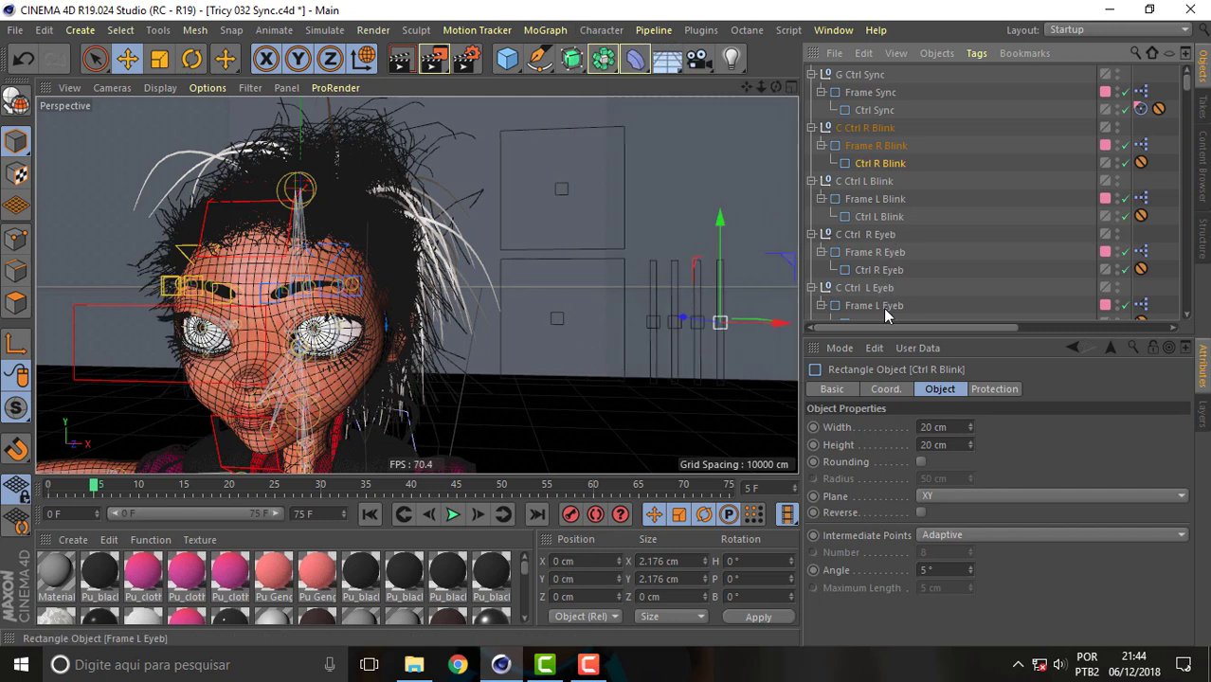
pyautogui.scroll(-1, 1189, 90)
pyautogui.scroll(-1, 1190, 90)
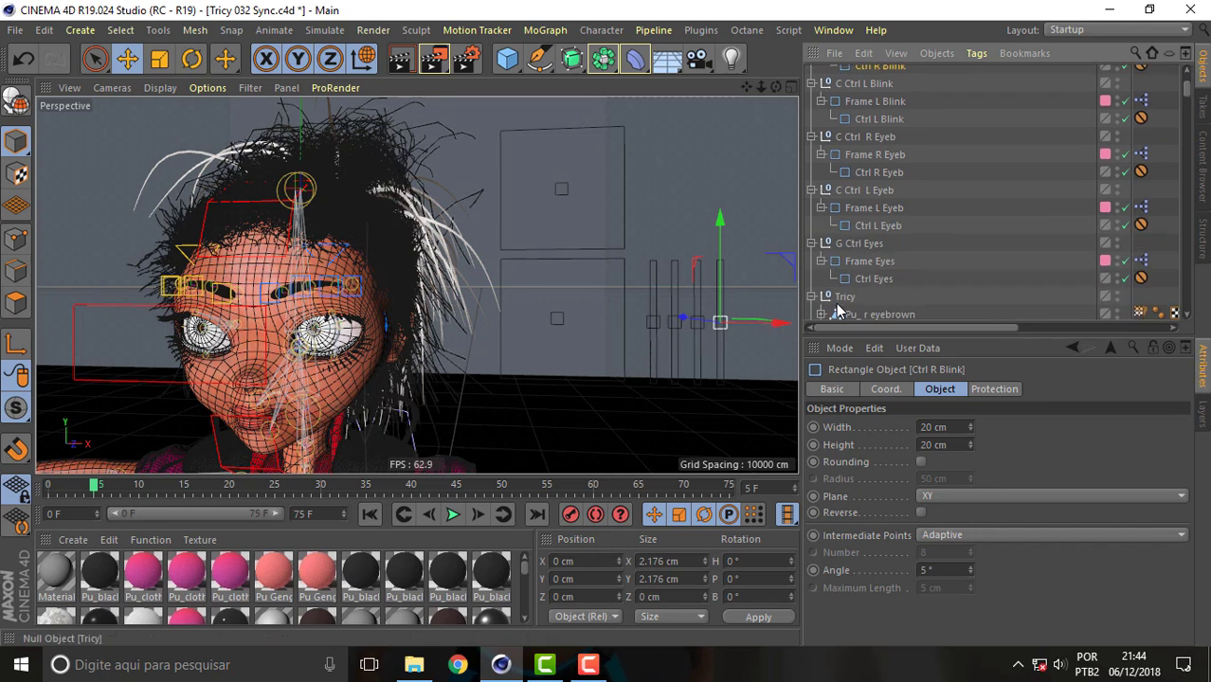
pyautogui.click(865, 280)
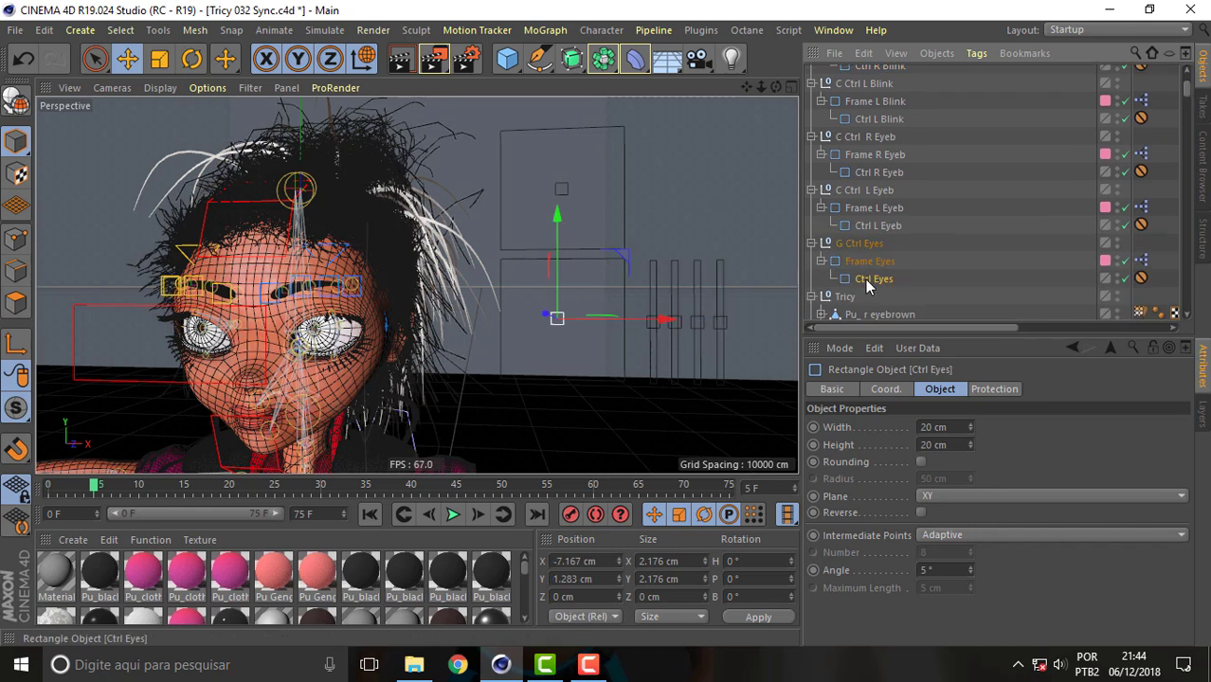
pyautogui.click(605, 30)
pyautogui.click(759, 194)
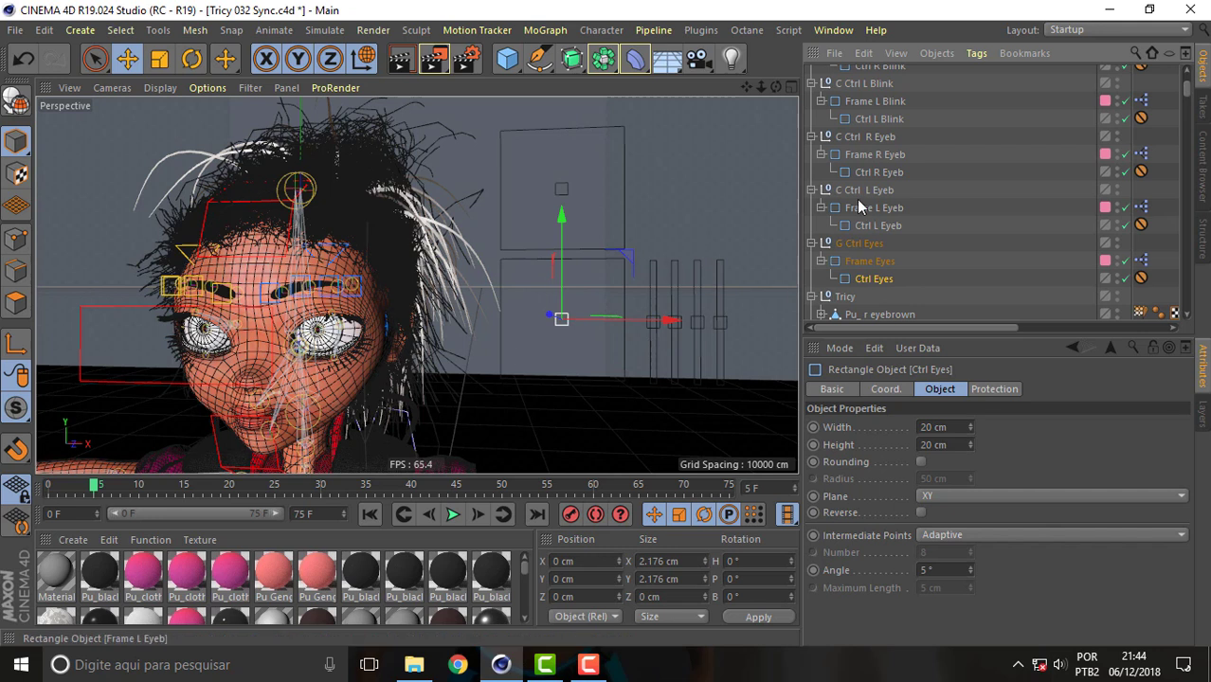
pyautogui.moveTo(1187, 100); pyautogui.dragTo(1189, 80)
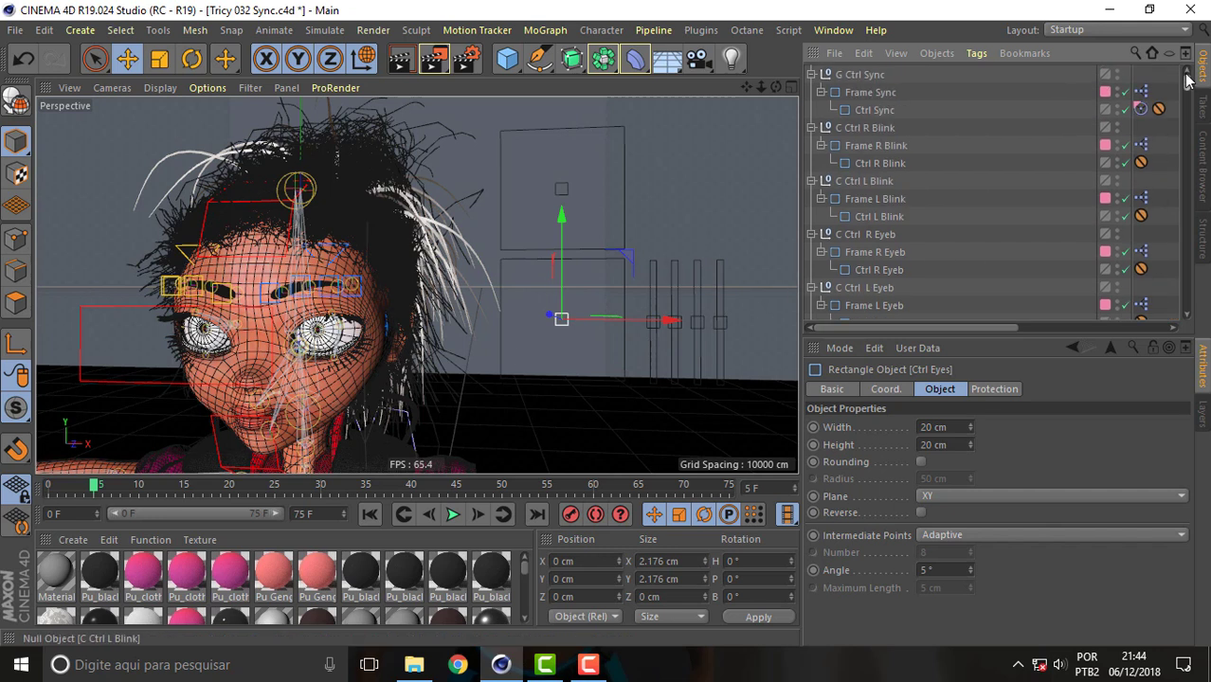
# Step: Lower Ctrl R Blink and Ctrl L Blink together on Y, nudge them back up, and orbit
pyautogui.click(894, 163)
pyautogui.keyDown('ctrl'); pyautogui.click(891, 216); pyautogui.keyUp('ctrl')
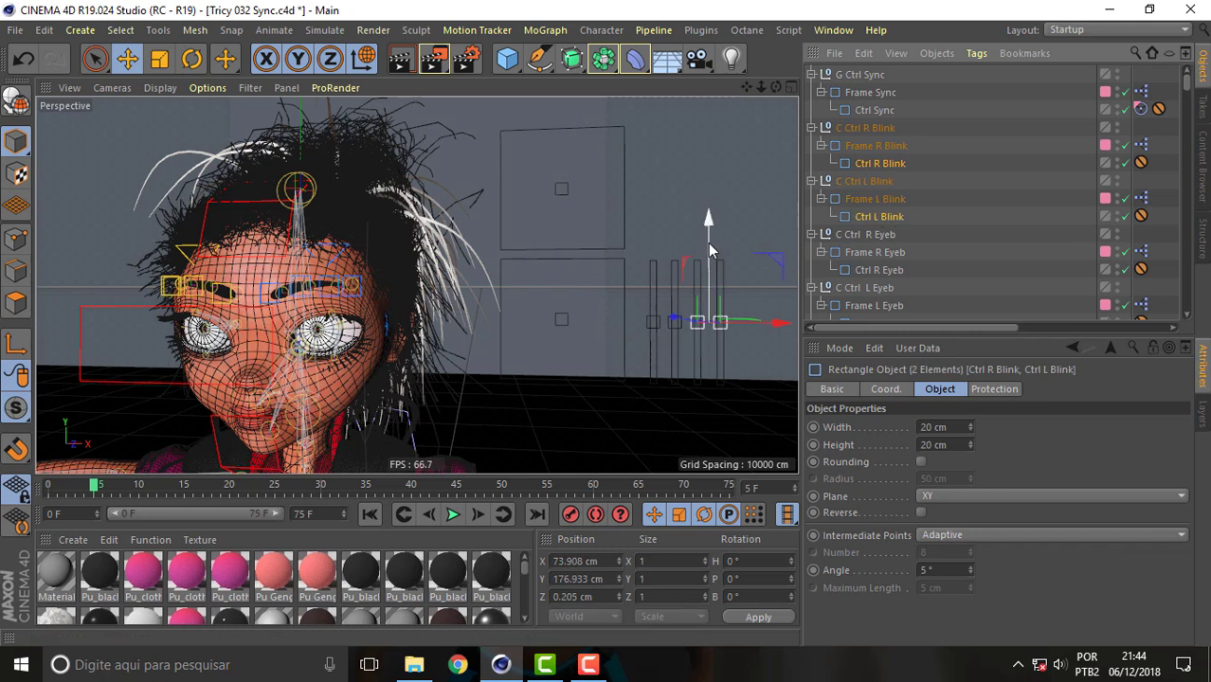
pyautogui.moveTo(707, 242); pyautogui.dragTo(709, 281)
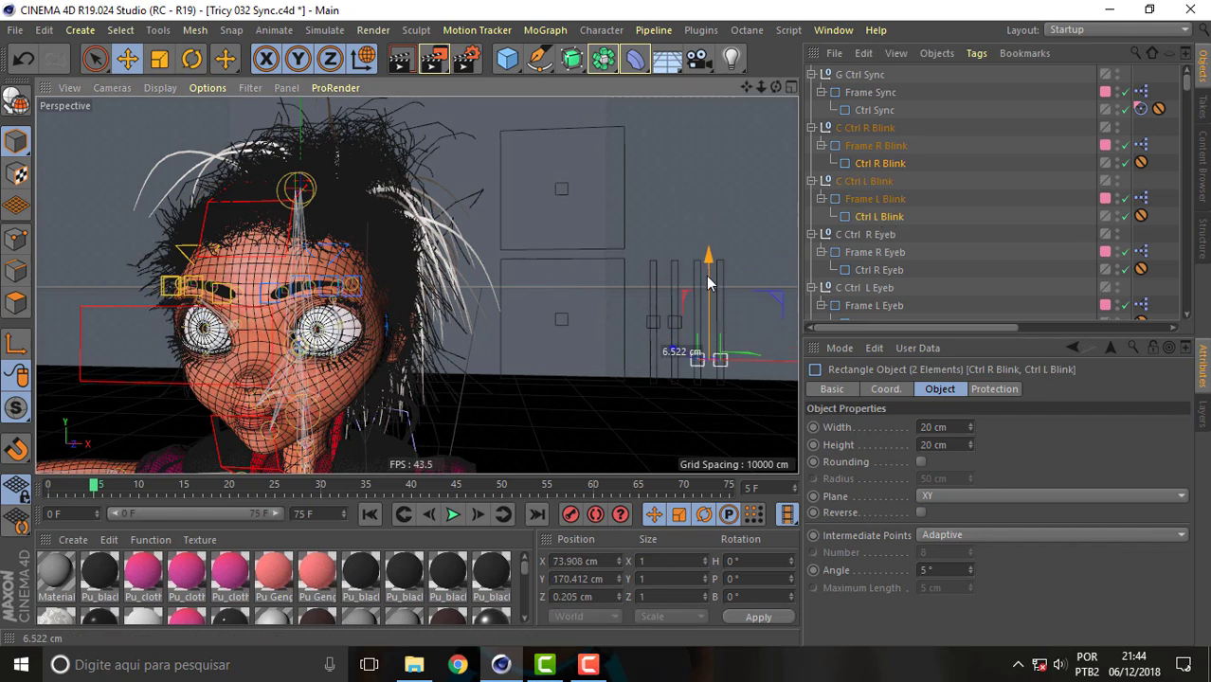
pyautogui.moveTo(709, 281); pyautogui.dragTo(708, 276)
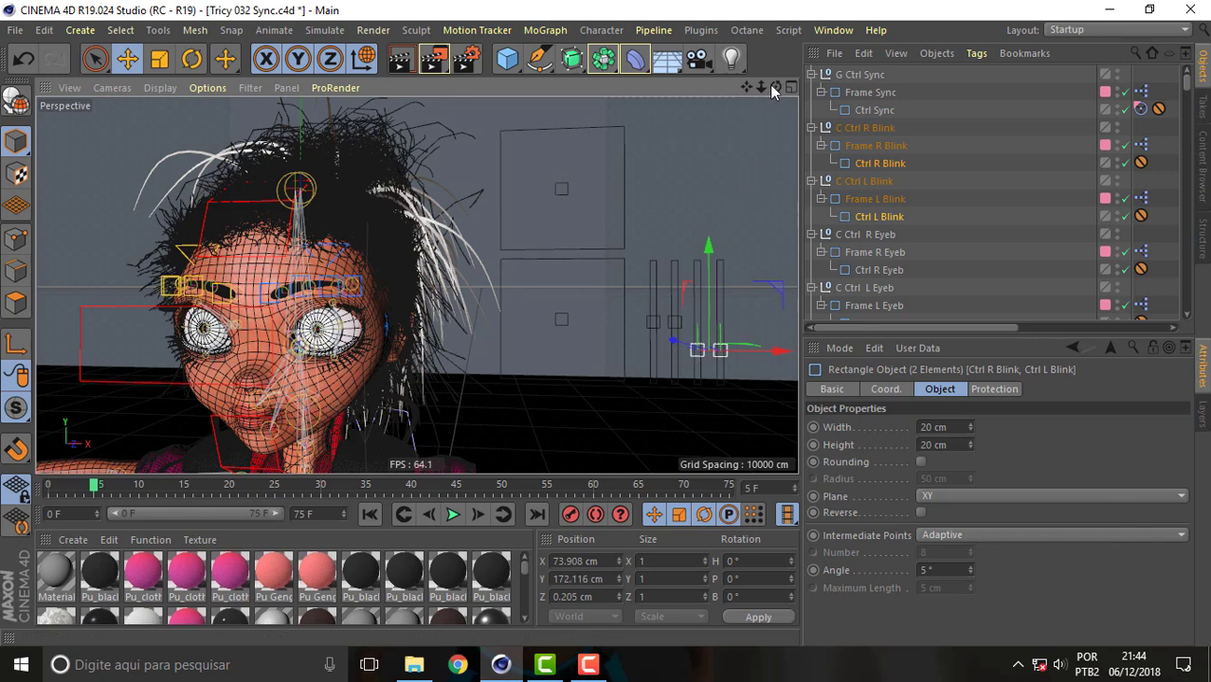
pyautogui.moveTo(773, 88); pyautogui.dragTo(763, 90)
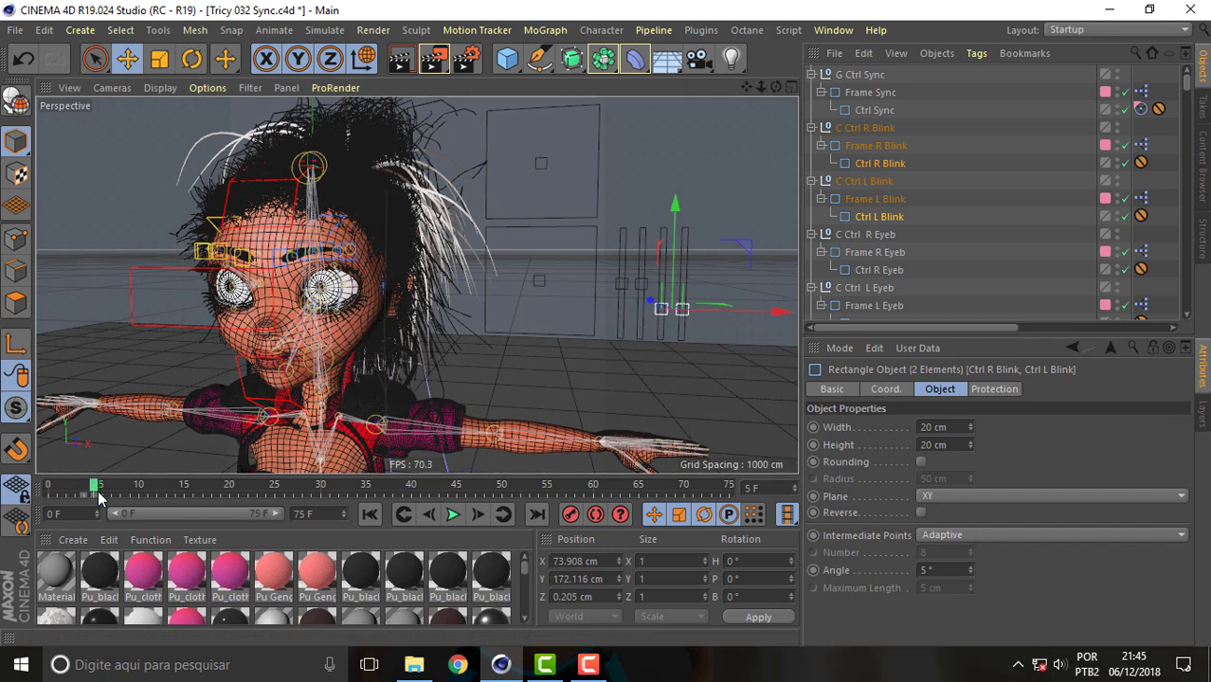
# Step: Scrub the timeline back to frame 0, then test-drag Ctrl Sync down and undo it
pyautogui.moveTo(94, 487)
pyautogui.mouseDown()
pyautogui.moveTo(48, 489)
pyautogui.moveTo(414, 519)
pyautogui.mouseUp()
pyautogui.click(370, 514)
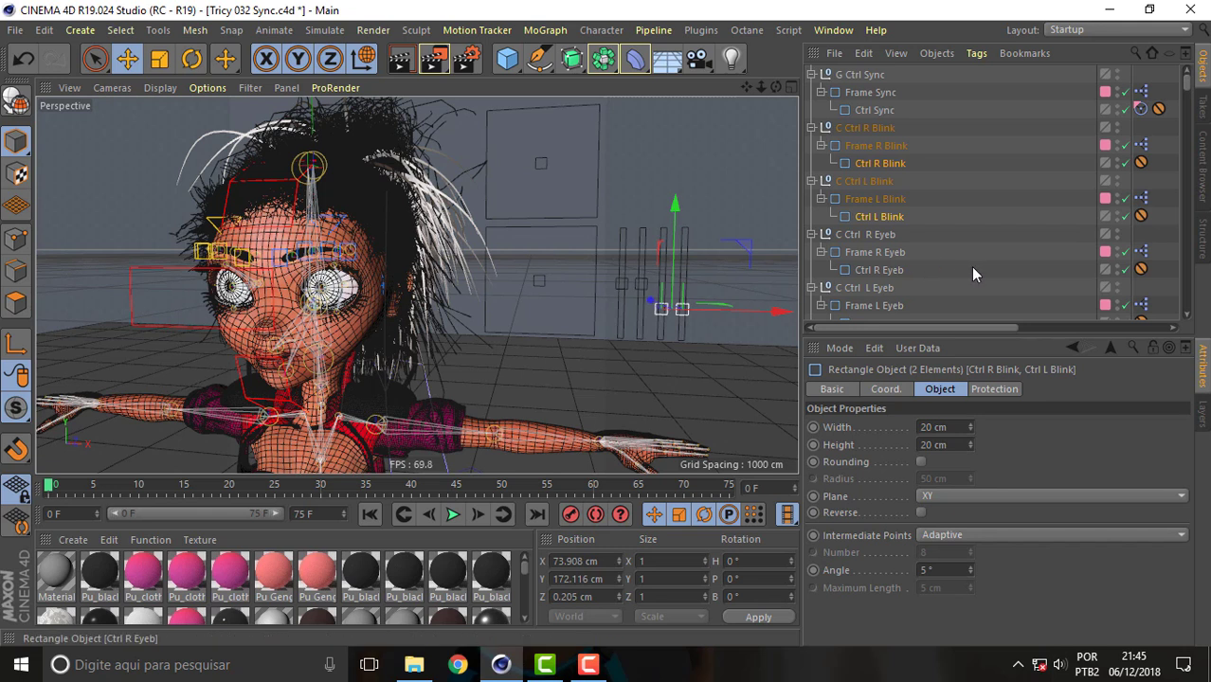
pyautogui.click(541, 165)
pyautogui.moveTo(541, 123); pyautogui.dragTo(542, 171)
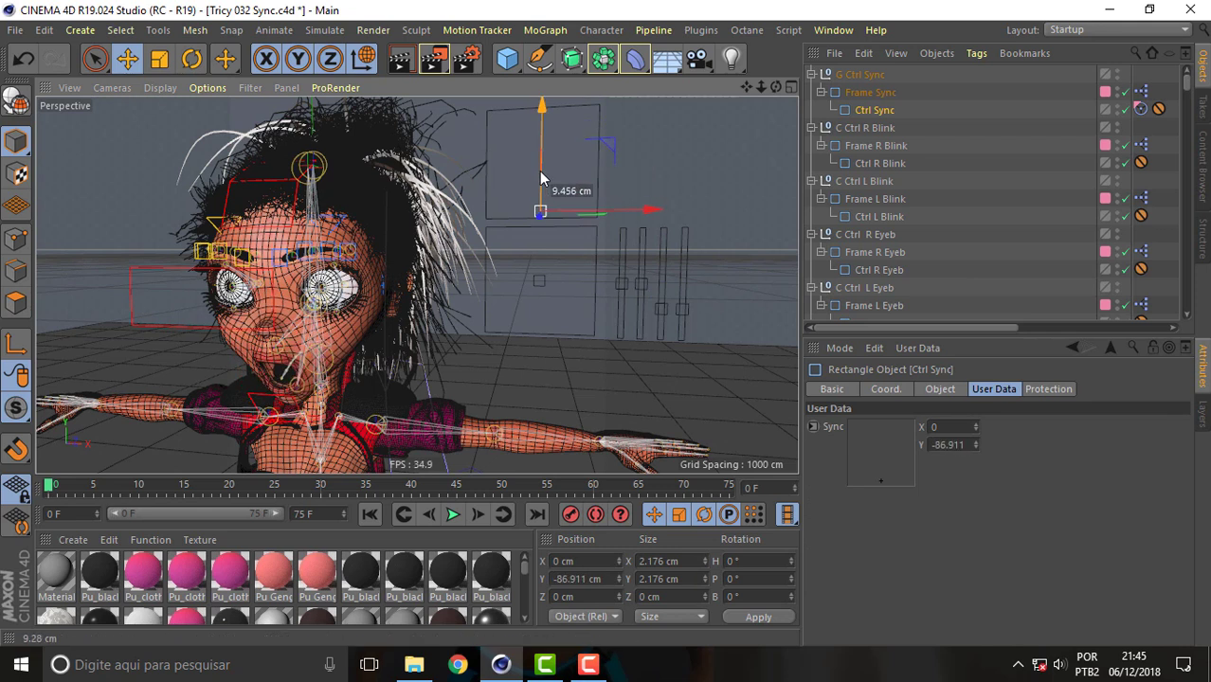
pyautogui.hotkey('ctrl', 'z')
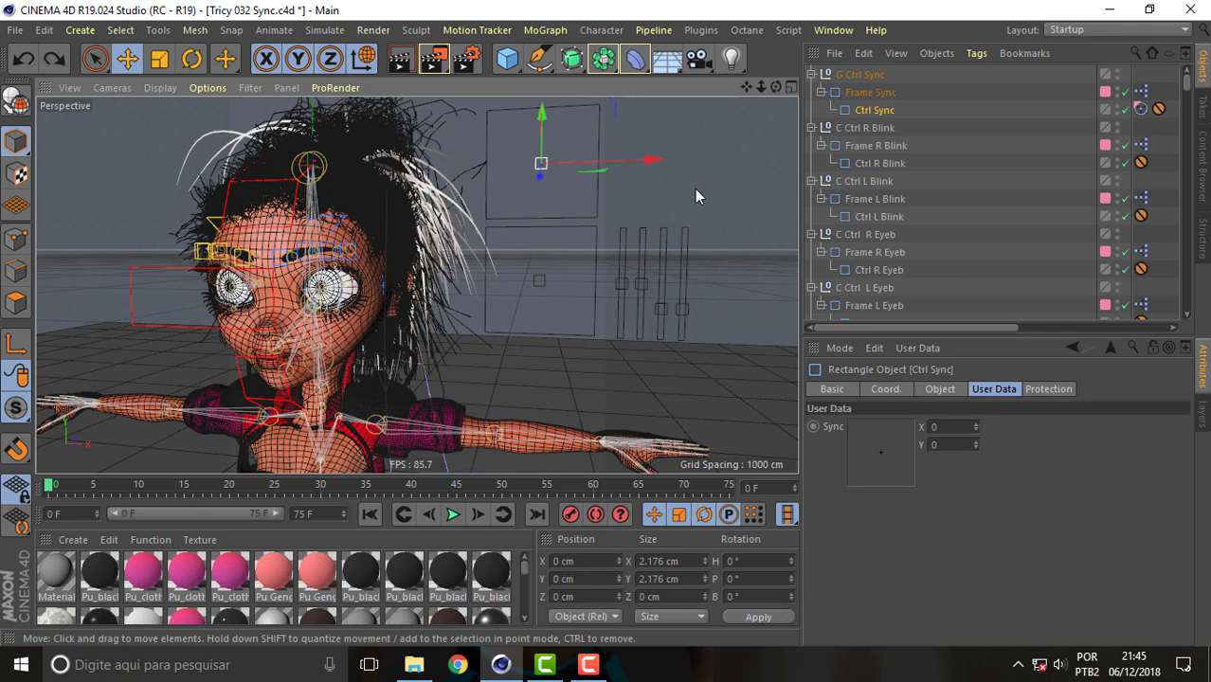